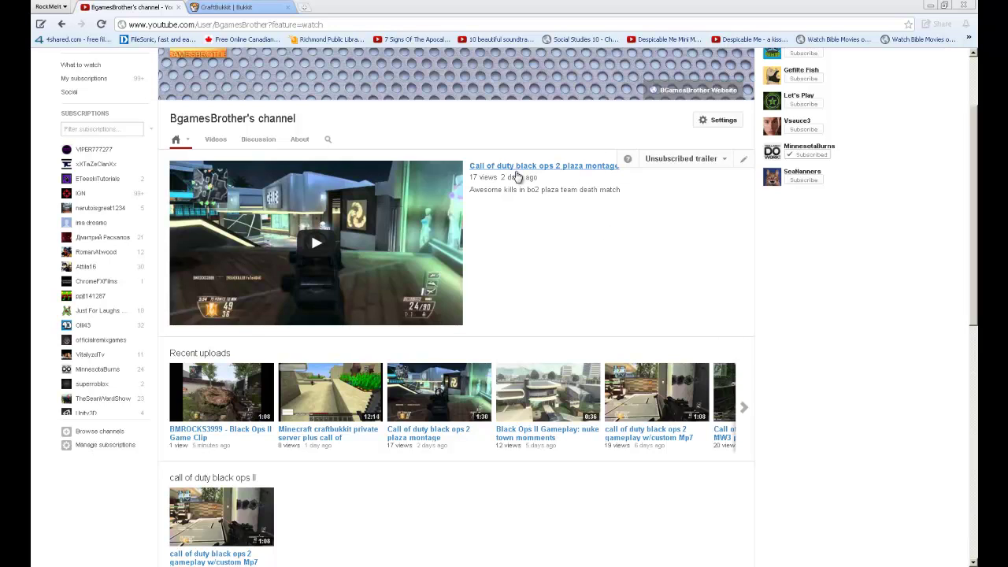
scroll(923, 224, "up", 3)
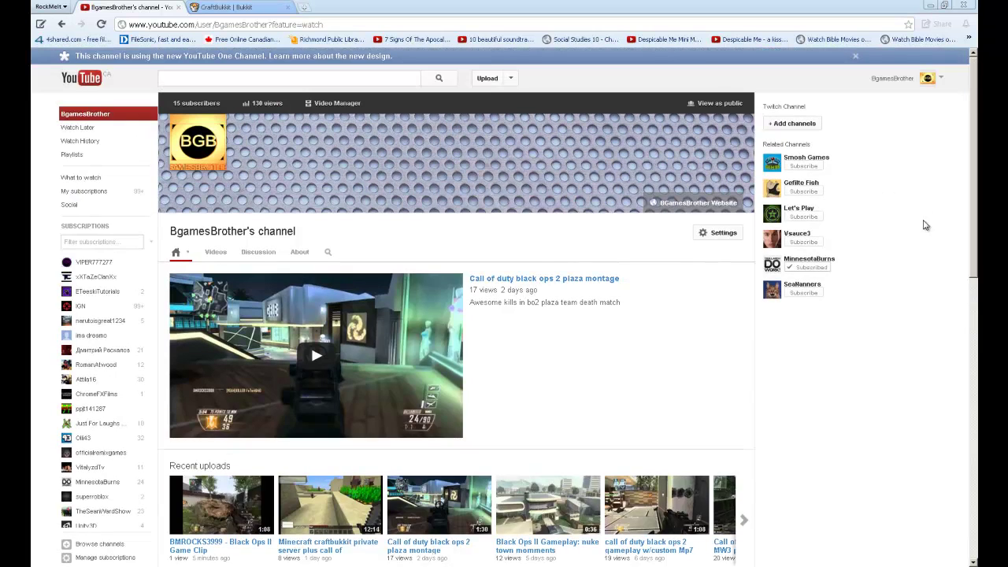
left_click(355, 79)
type("jghajgnakdjgn")
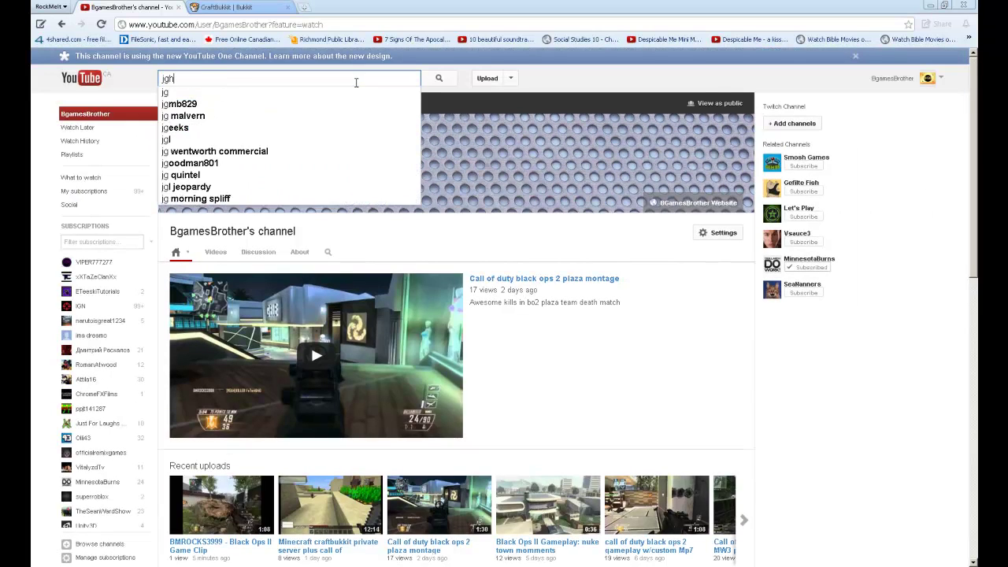
key("BackSpace")
key("BackSpace")
key("BackSpace")
key("BackSpace")
key("BackSpace")
key("BackSpace")
key("BackSpace")
key("BackSpace")
key("BackSpace")
key("BackSpace")
key("BackSpace")
key("BackSpace")
key("BackSpace")
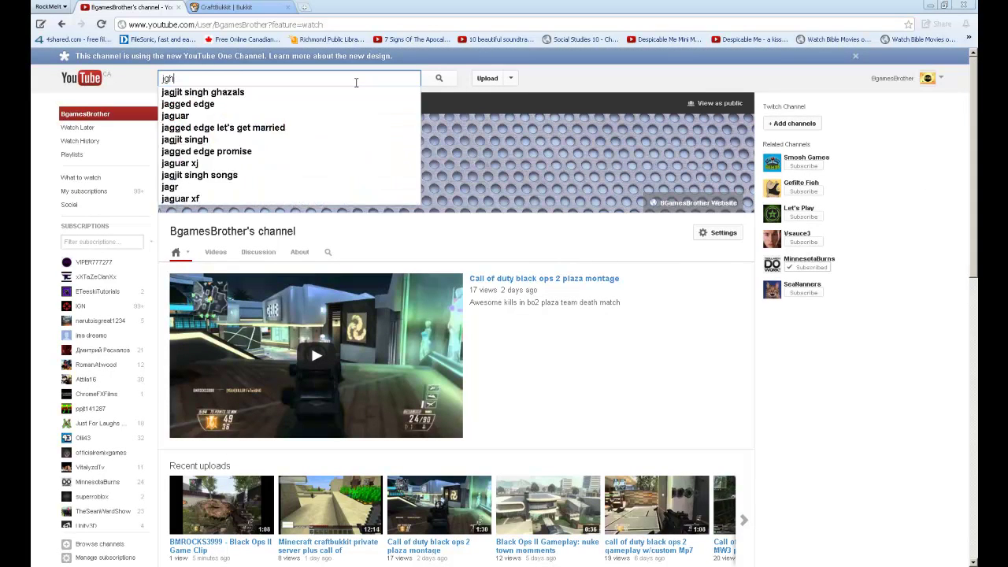
Look through the channel page, including its recent uploads, playlist sections and recent activities.
middle_click(898, 150)
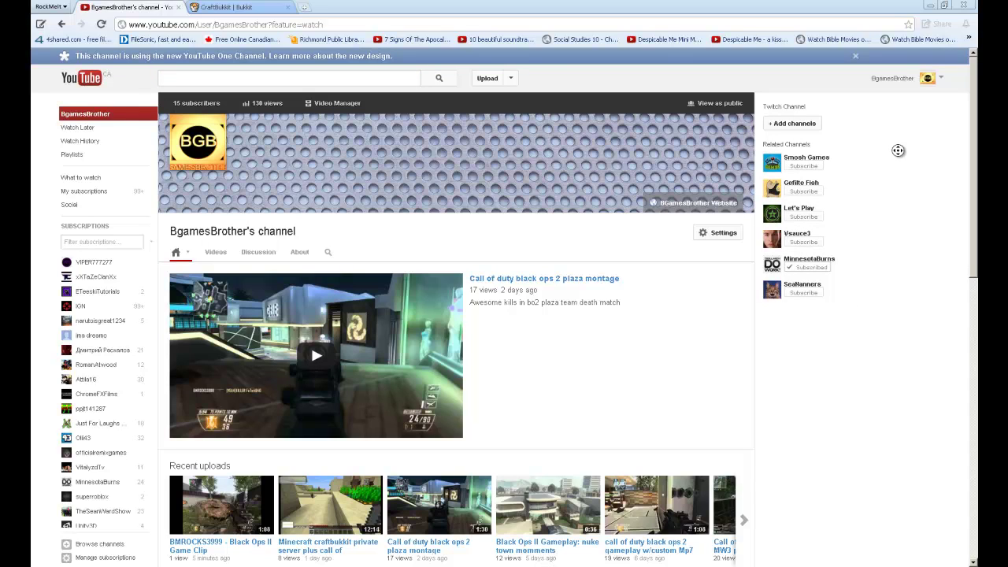
left_click(901, 155)
scroll(903, 173, "down", 3)
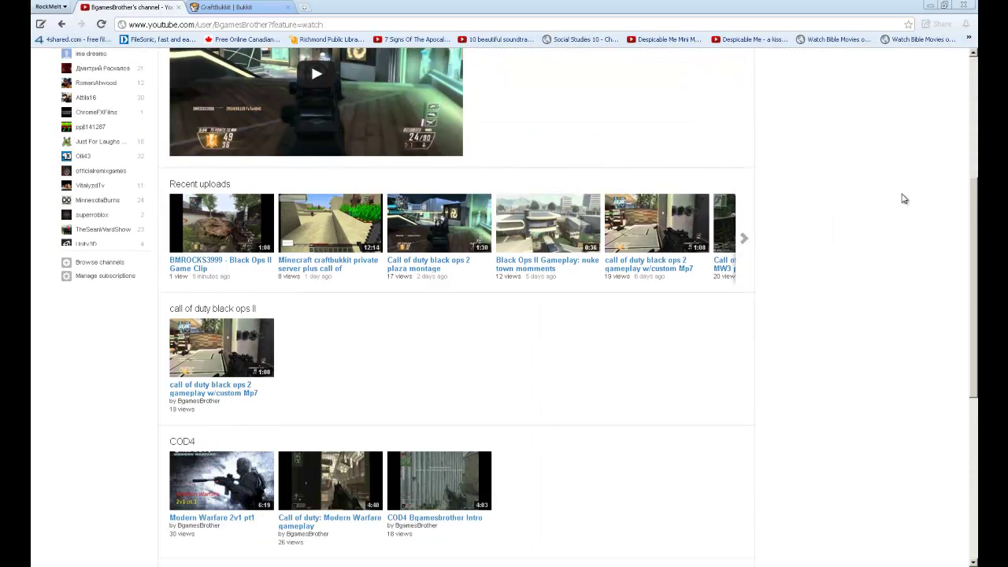
scroll(905, 198, "down", 4)
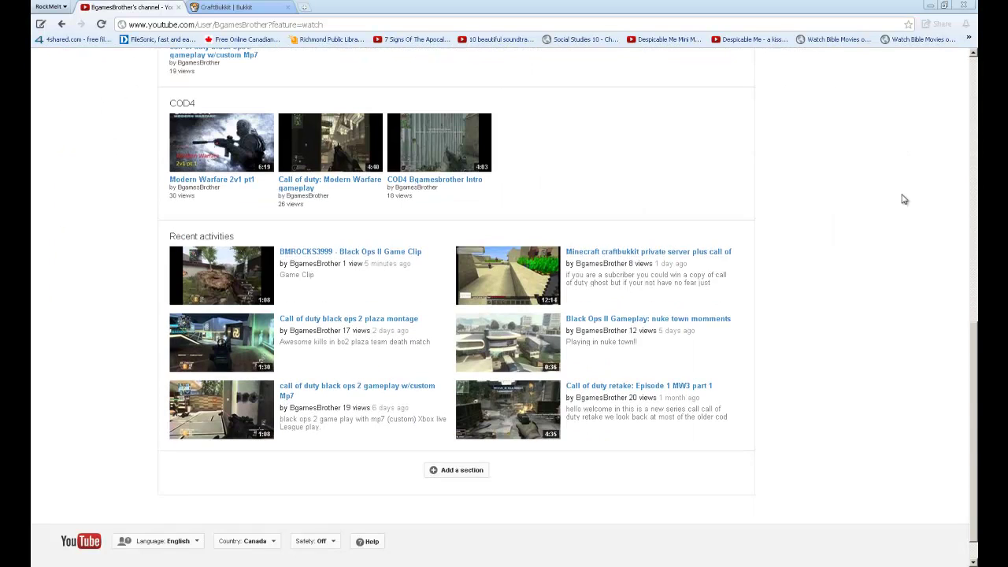
middle_click(887, 408)
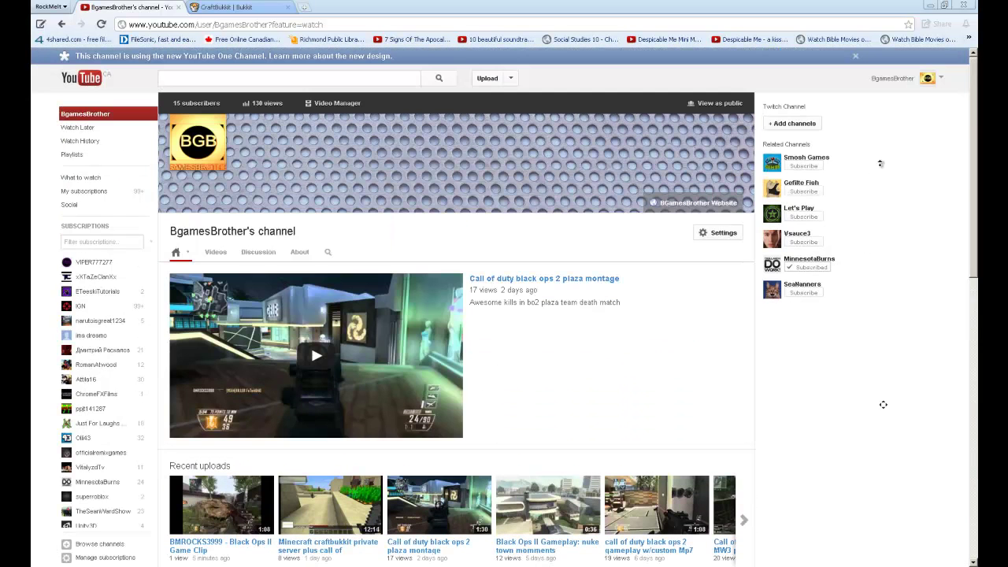
left_click(884, 163)
scroll(891, 162, "down", 1)
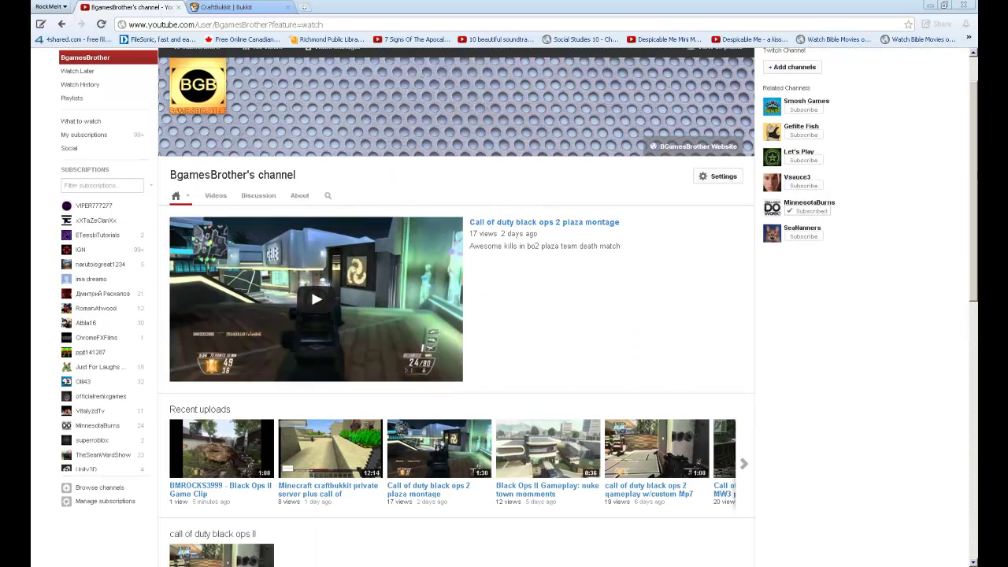
scroll(973, 169, "up", 1)
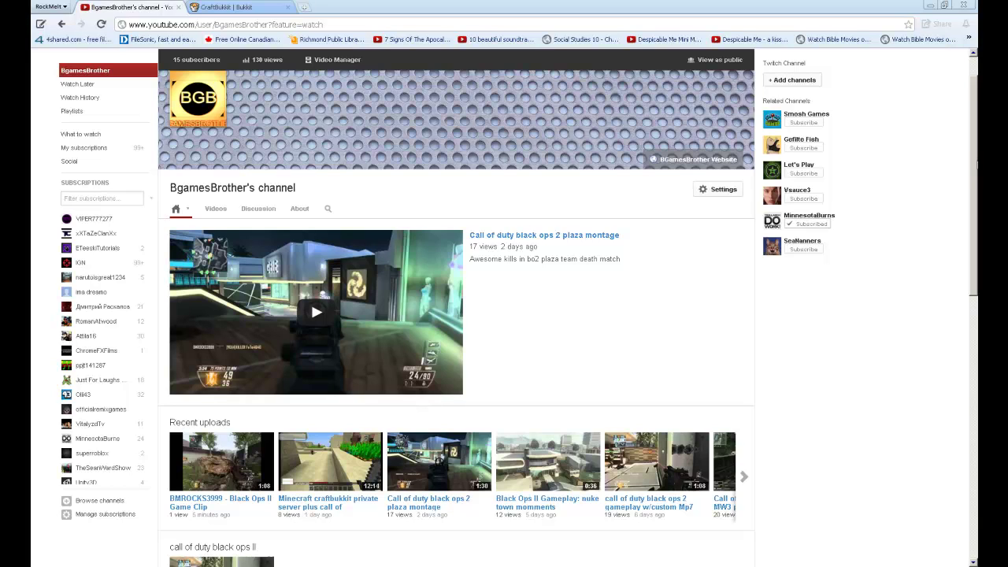
left_click_drag(974, 169, 959, 277)
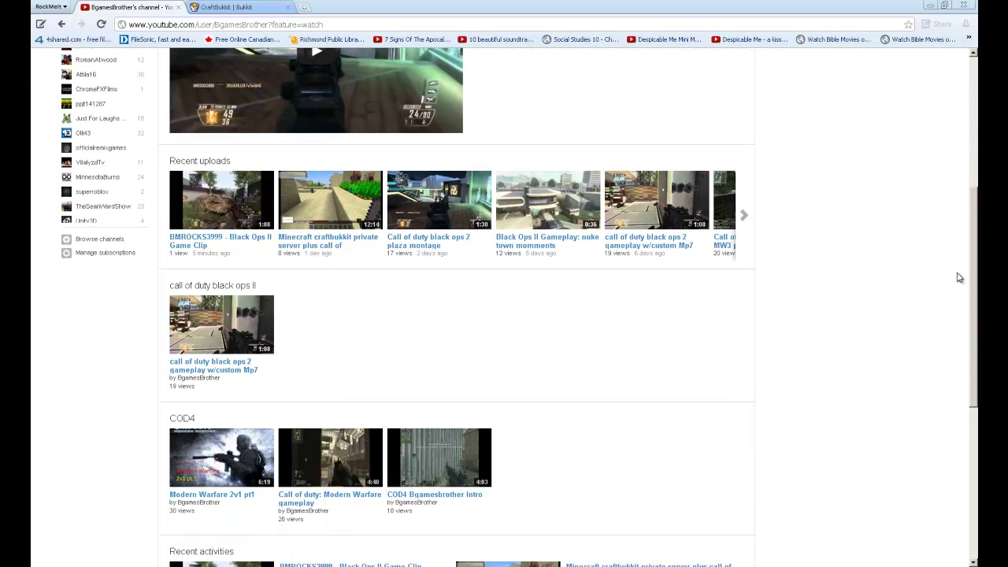
scroll(725, 426, "down", 3)
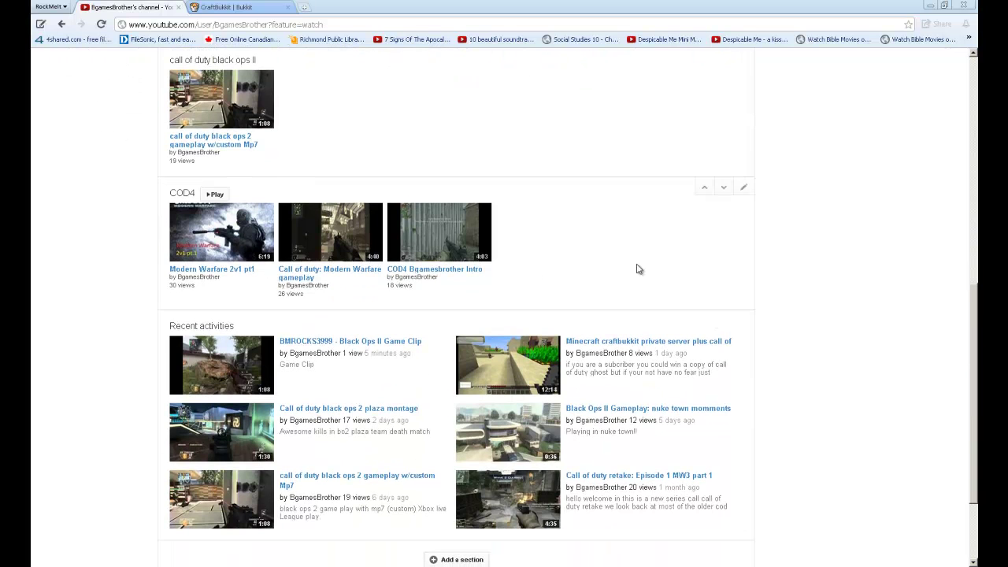
scroll(977, 298, "up", 6)
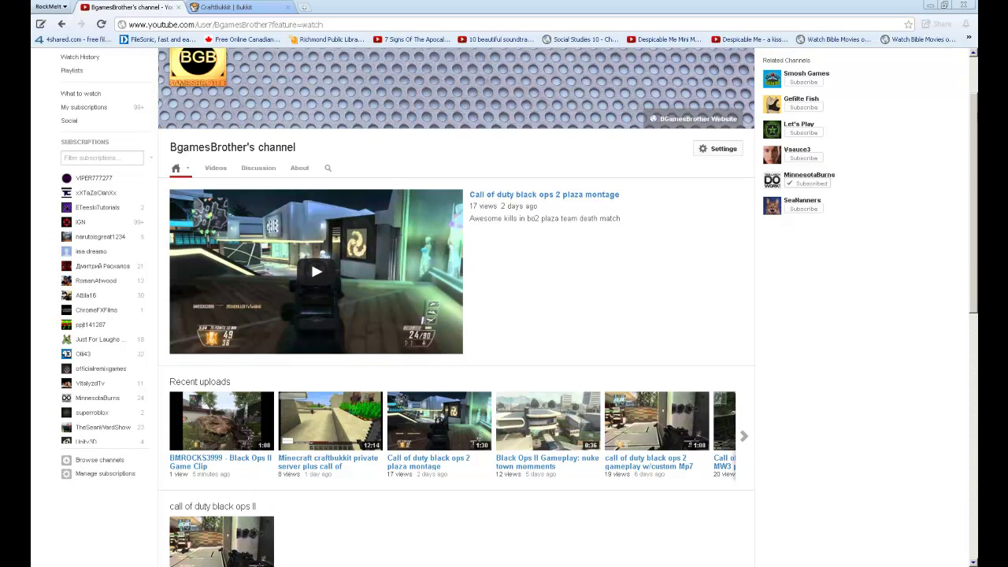
scroll(518, 308, "up", 1)
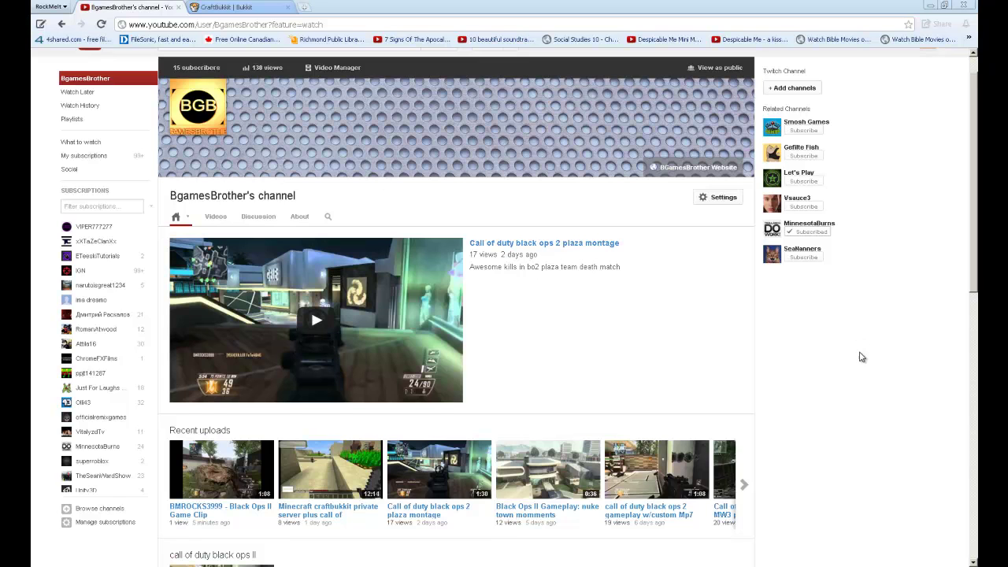
scroll(874, 355, "up", 1)
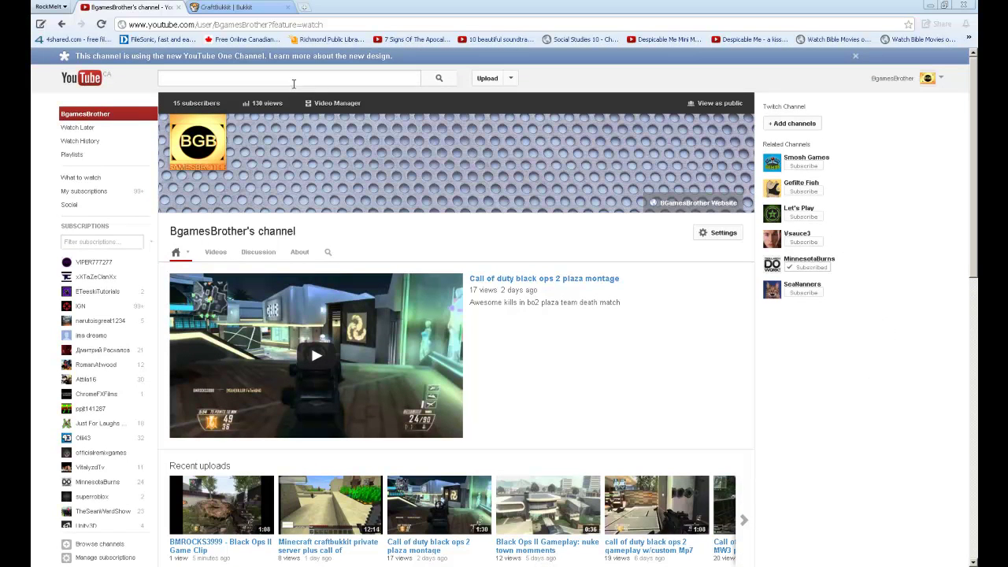
left_click(294, 81)
type("kjgahsdkjgadkgbadhkbvadkbvakgbvjahkd")
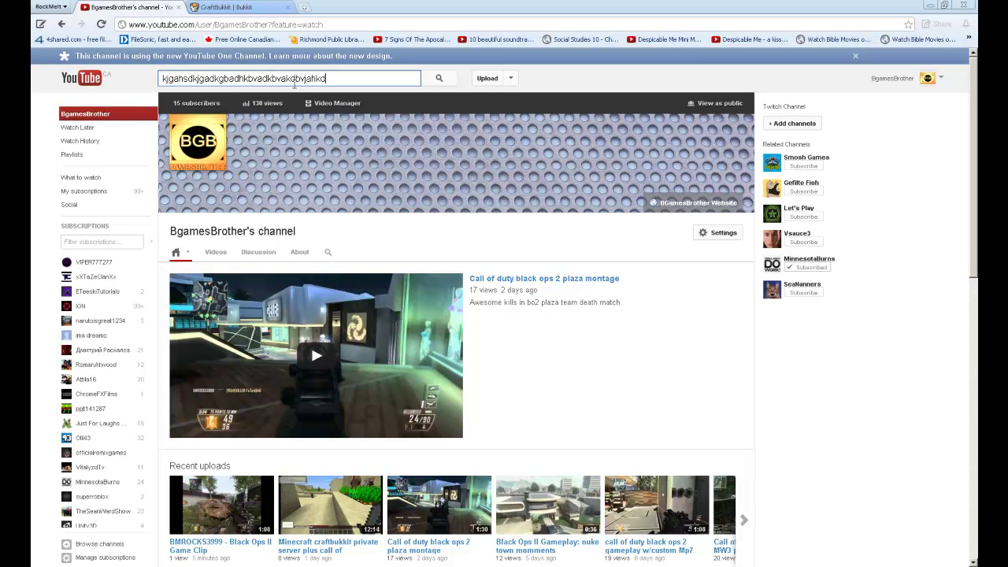
key("BackSpace")
key("BackSpace")
key("BackSpace")
key("BackSpace")
key("BackSpace")
key("BackSpace")
key("BackSpace")
key("BackSpace")
key("BackSpace")
key("BackSpace")
key("BackSpace")
key("BackSpace")
key("BackSpace")
key("BackSpace")
key("BackSpace")
key("BackSpace")
key("BackSpace")
key("BackSpace")
key("BackSpace")
key("BackSpace")
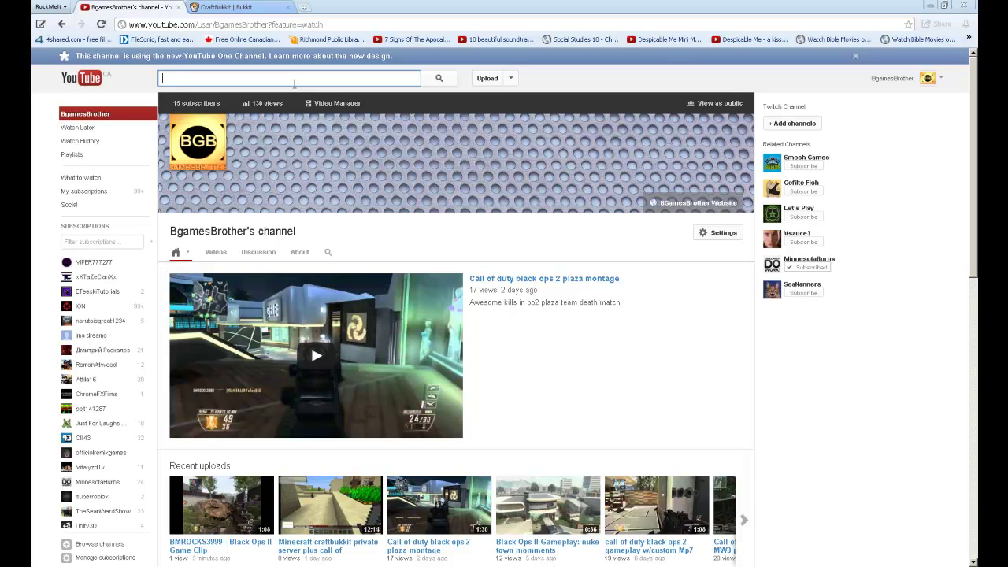
Switch to the open CraftBukkit downloads page and look over its list of build versions.
left_click(254, 6)
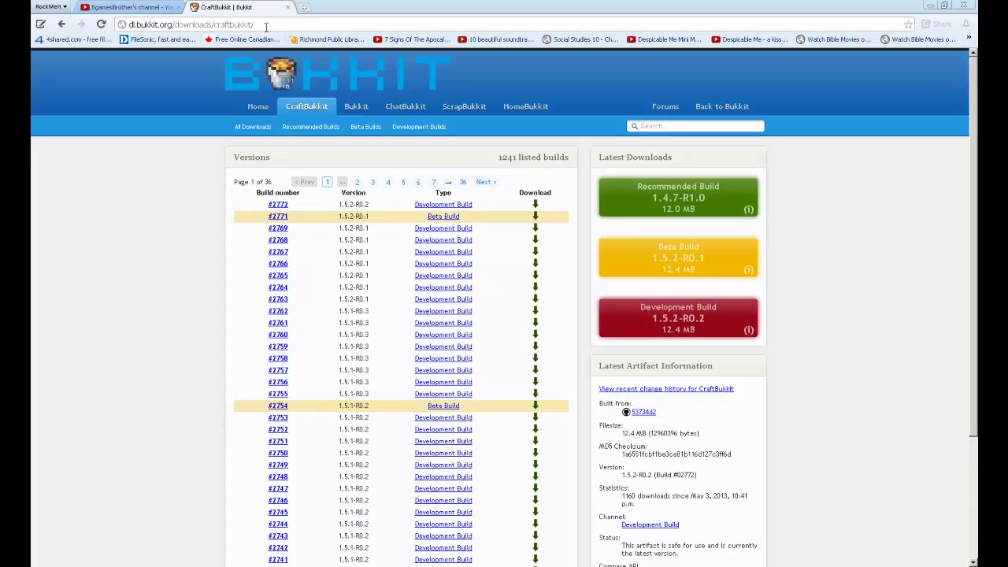
left_click(249, 24)
left_click(309, 30)
scroll(210, 166, "down", 3)
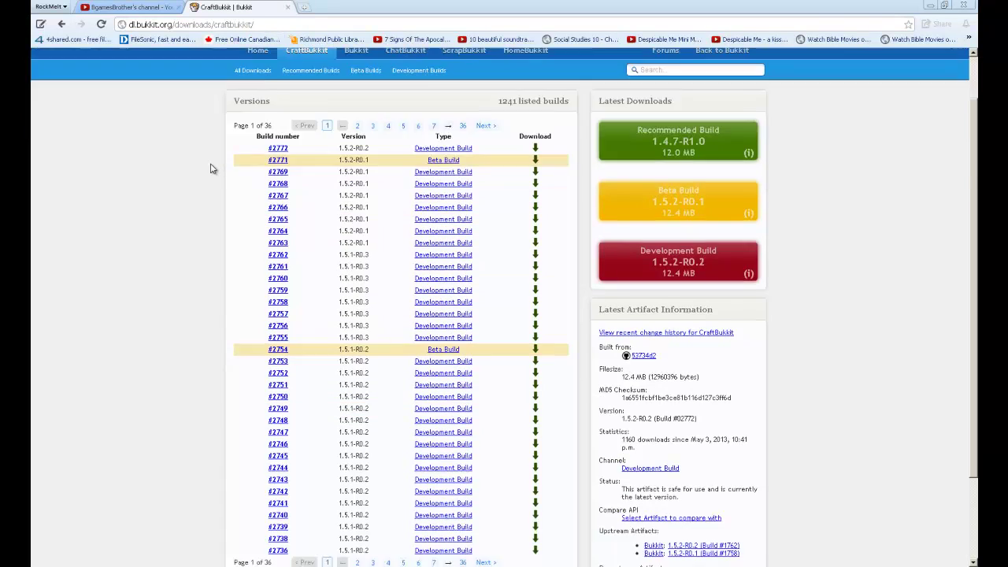
scroll(198, 319, "up", 3)
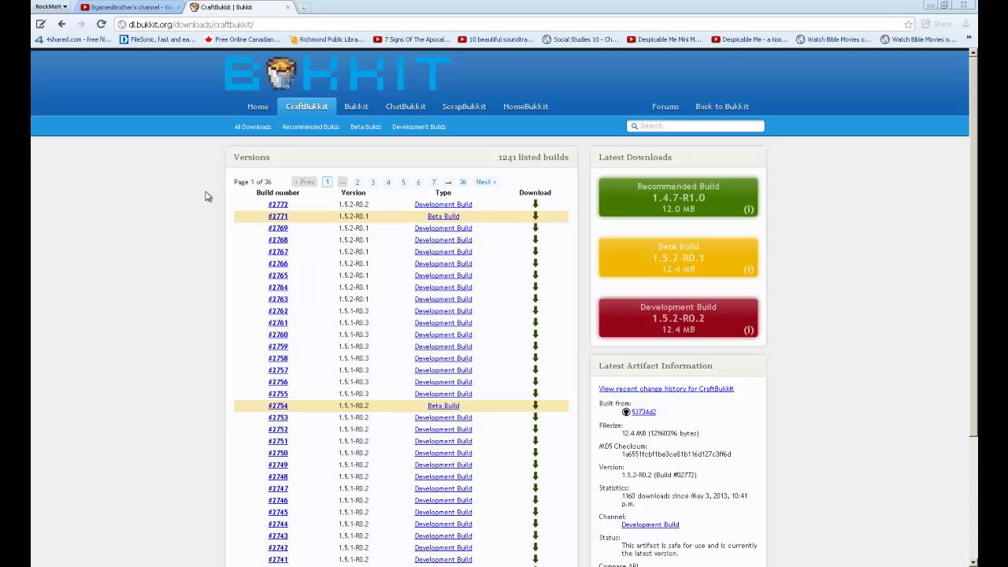
left_click_drag(339, 205, 352, 206)
left_click(352, 205)
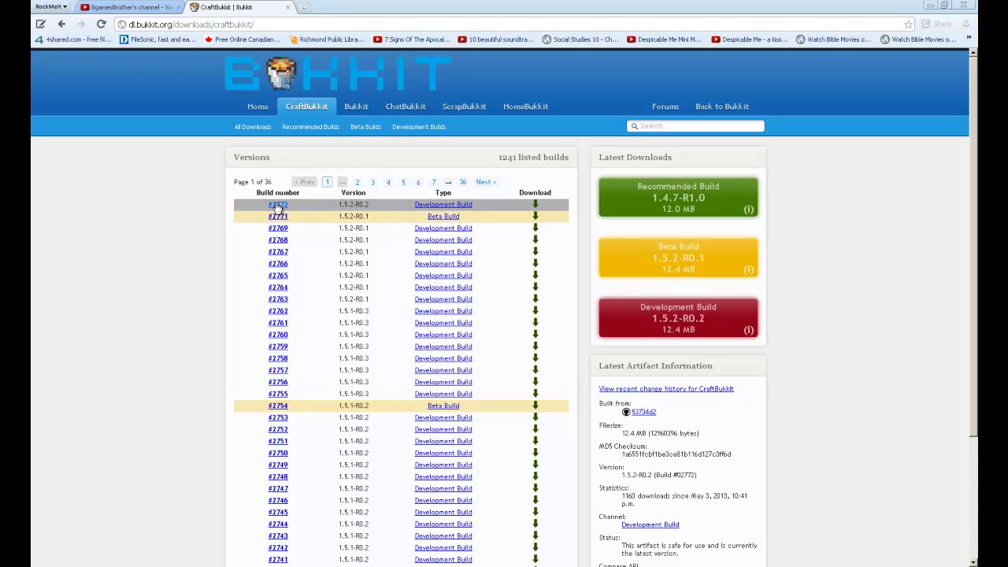
Show only the development builds, download the latest one, 1.5.2-R0.2, and keep the jar file.
left_click(432, 207)
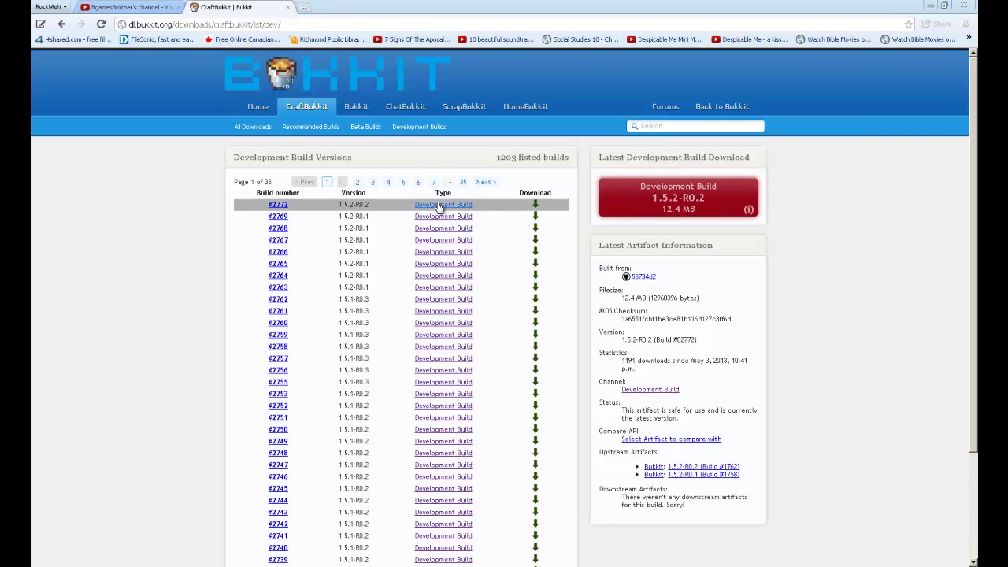
left_click(672, 197)
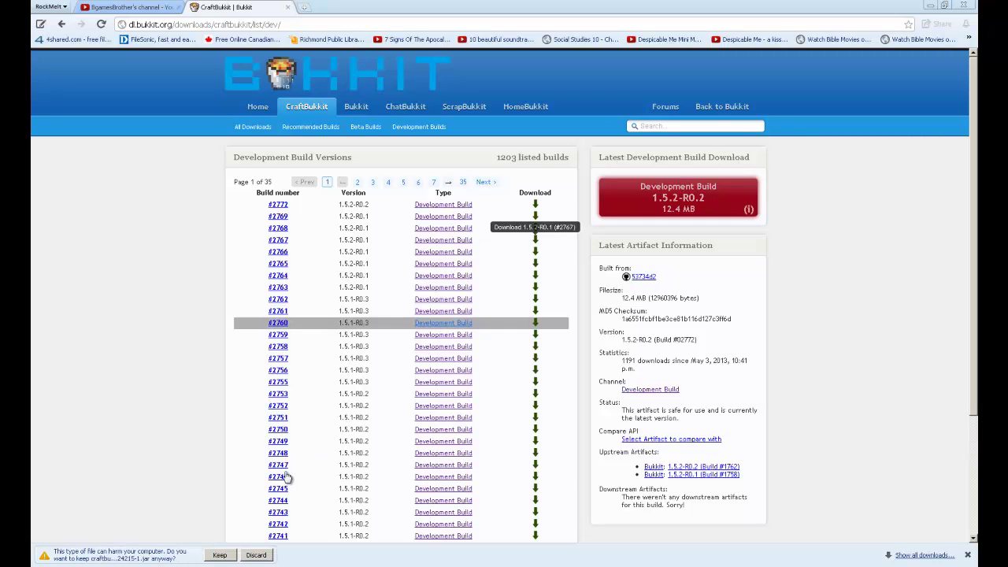
left_click(224, 555)
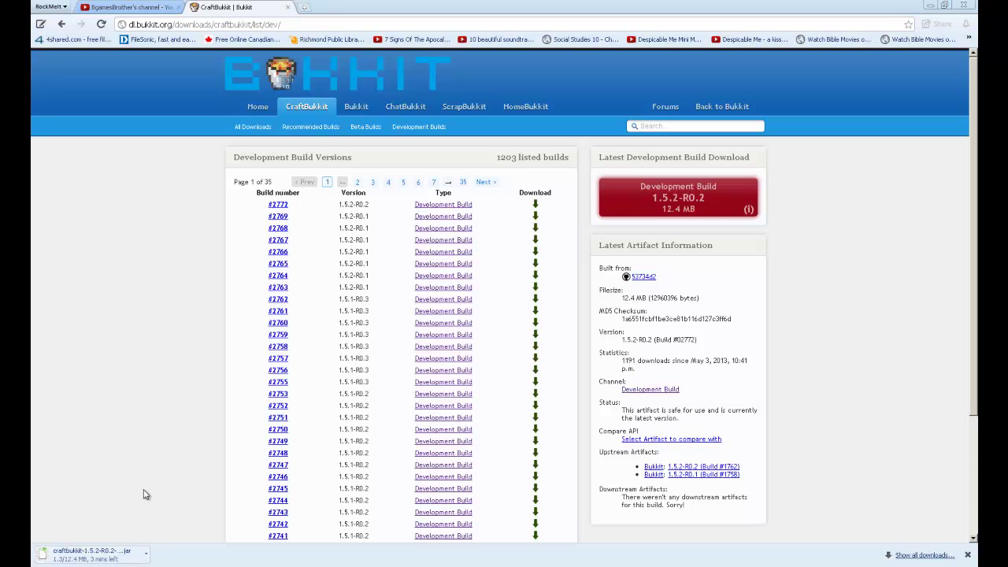
left_click_drag(187, 163, 567, 353)
left_click(585, 490)
scroll(263, 252, "down", 3)
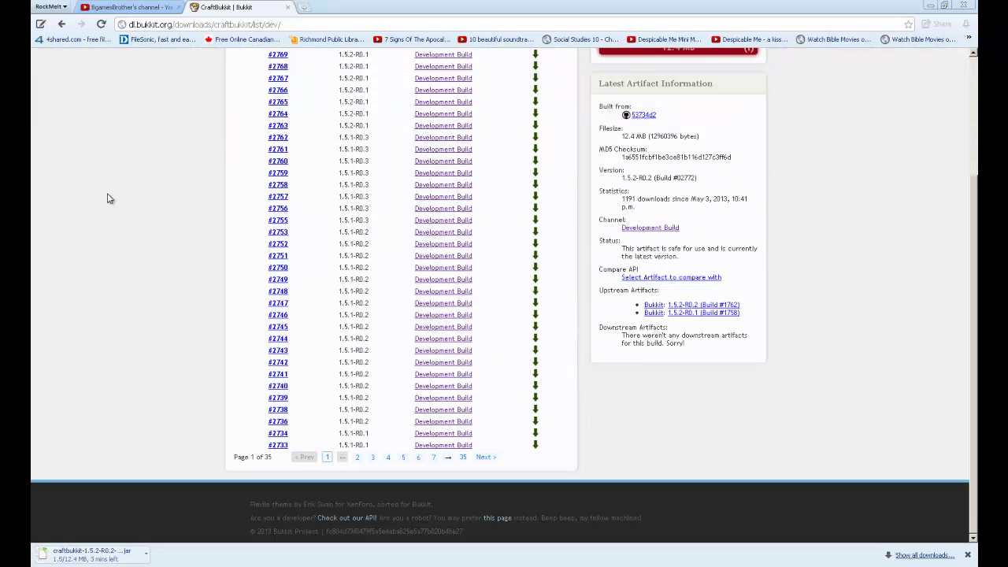
scroll(117, 276, "up", 3)
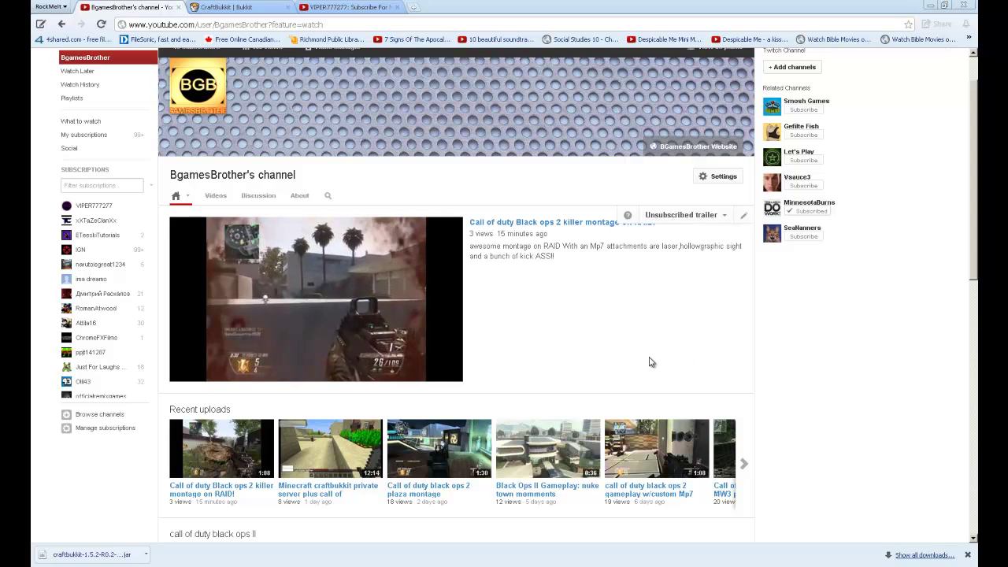
scroll(102, 484, "down", 1)
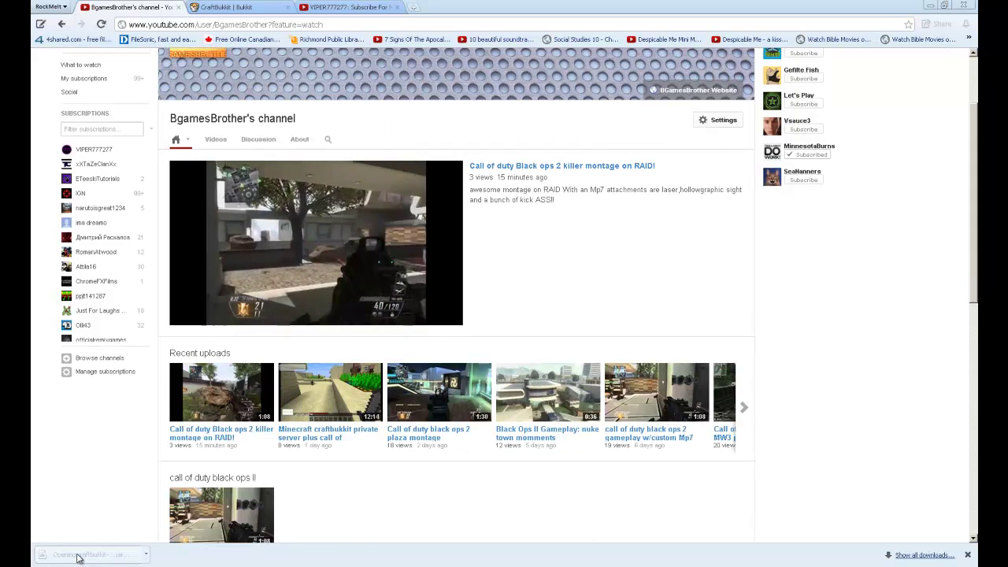
Close the browser's downloads page and select the craftbukkit-1.5.2-R0.2 jar in the Downloads folder.
left_click_drag(79, 556, 320, 291)
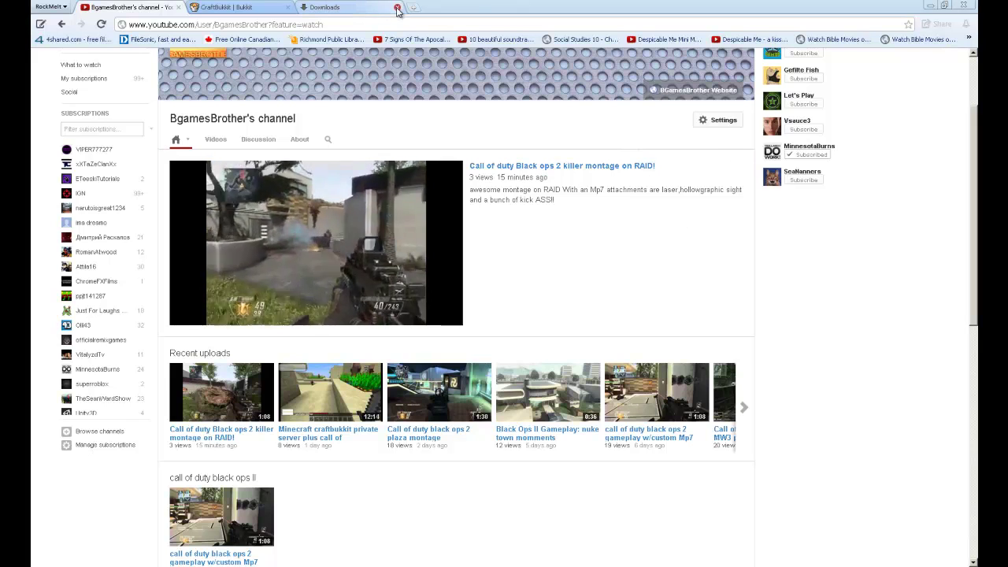
left_click(398, 8)
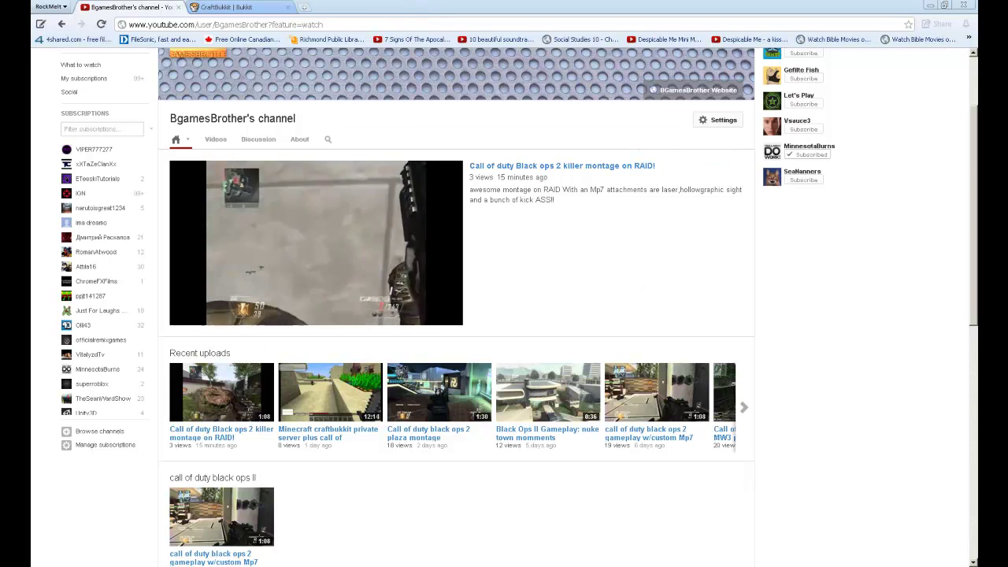
key("alt+Tab")
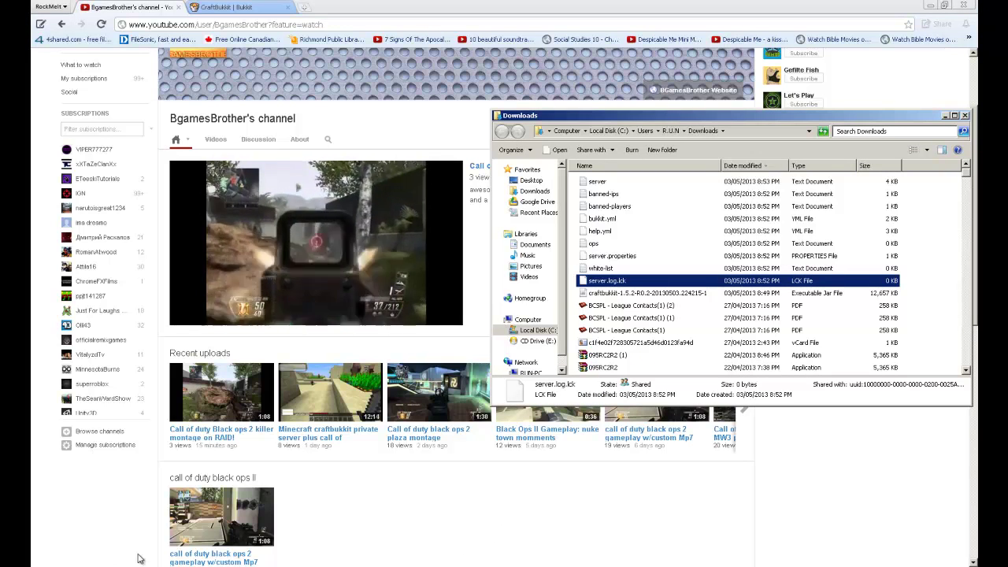
left_click(654, 295)
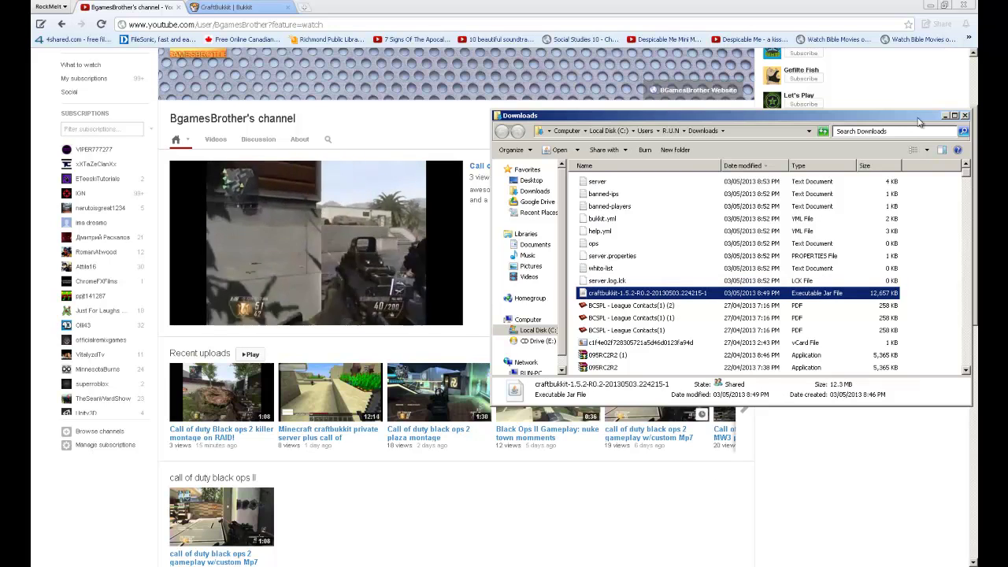
Minimize the browser and go to the MC Server folder that contains the Minecraft Server folder.
left_click(368, 239)
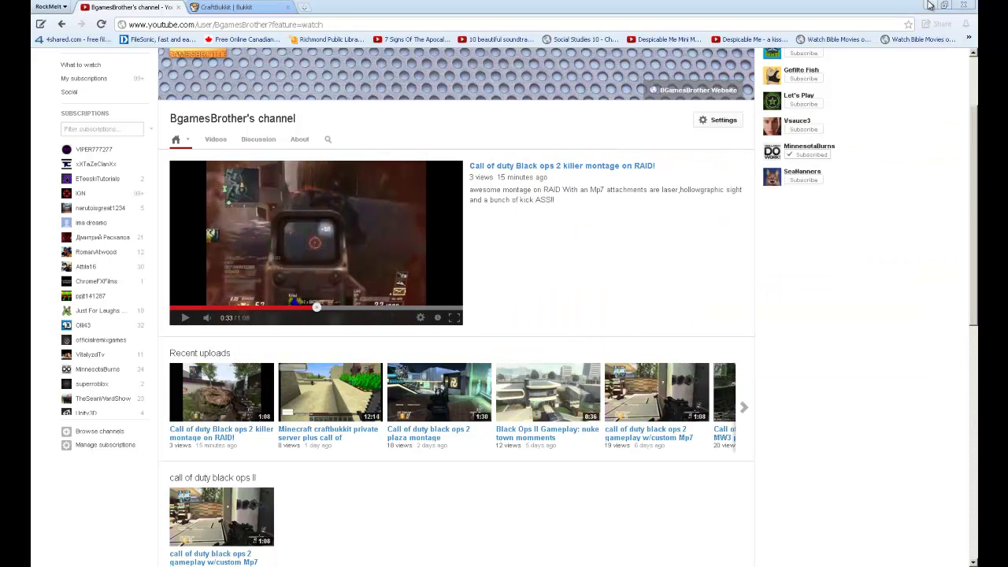
left_click(931, 6)
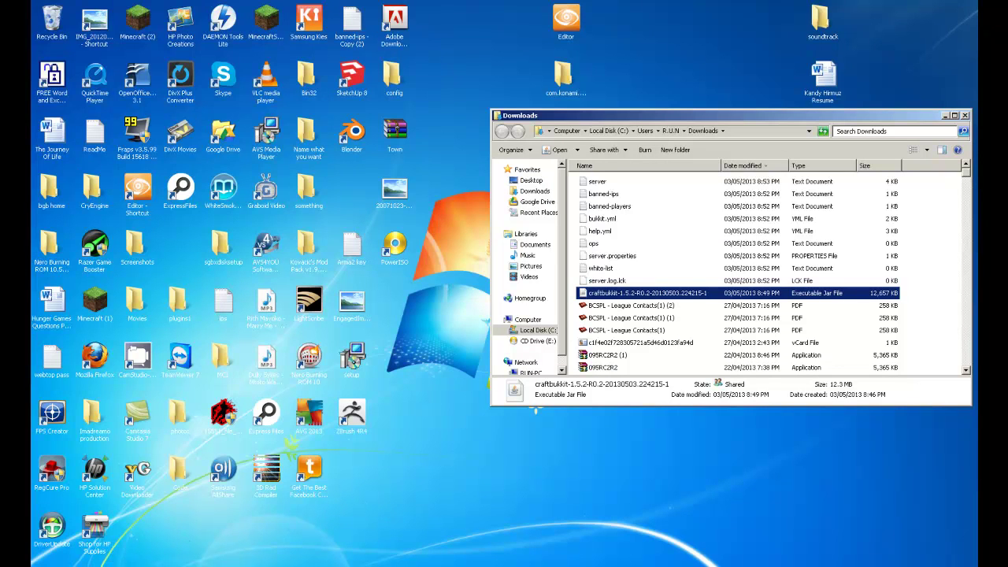
left_click(104, 555)
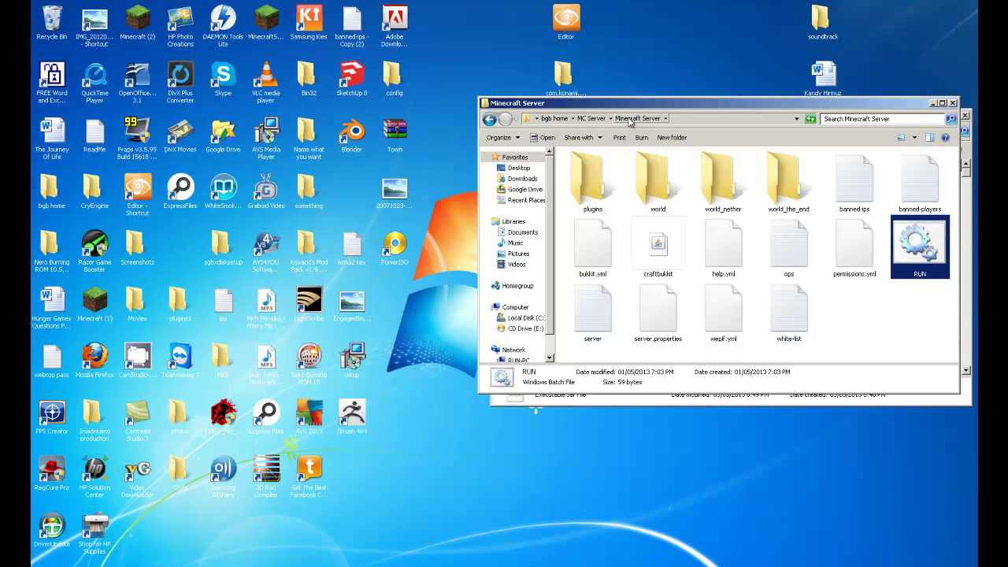
key("BackSpace")
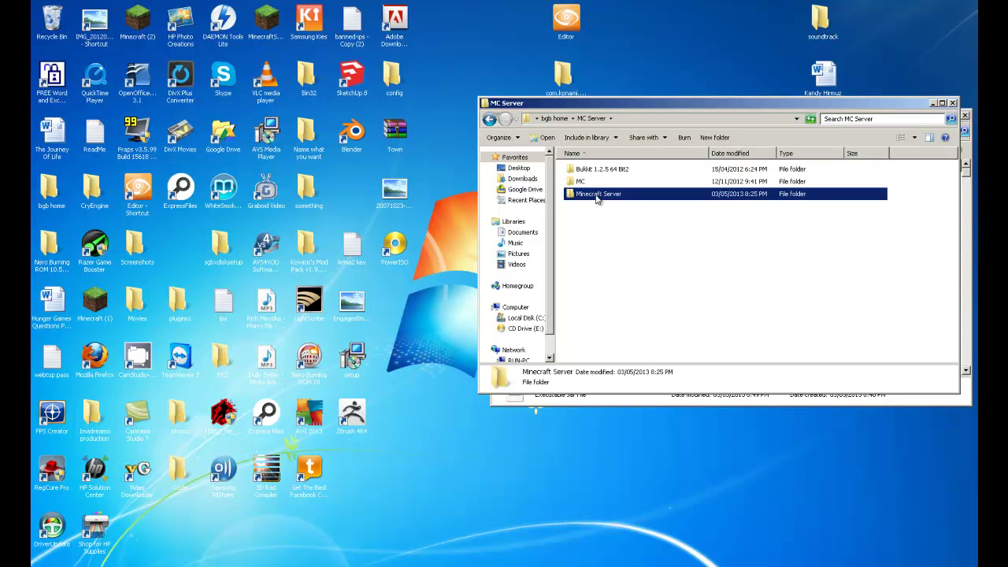
left_click(596, 198)
left_click(664, 223)
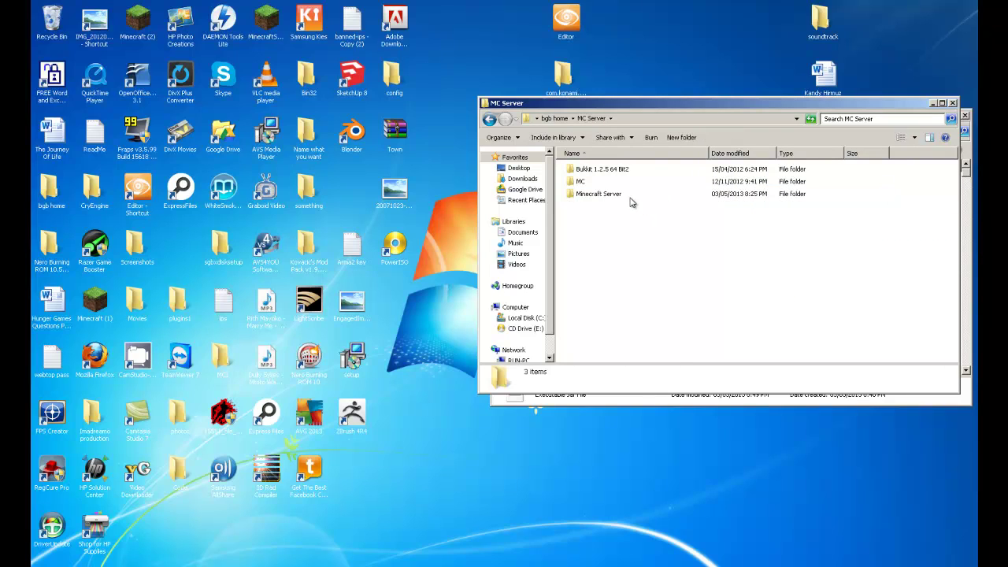
Open the Minecraft Server folder and move the Downloads window clear of it so both folders are accessible.
left_click(633, 198)
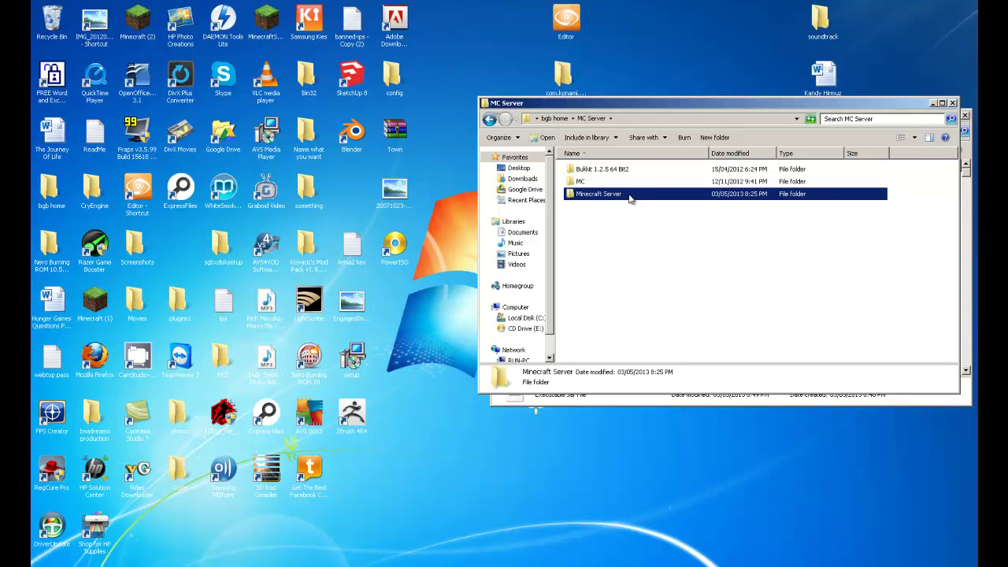
double_click(631, 195)
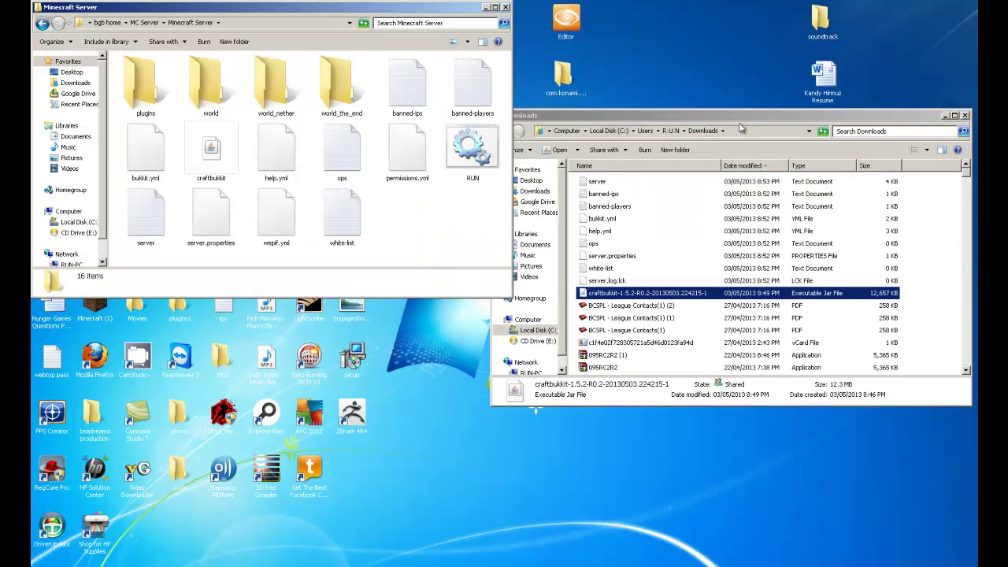
left_click(739, 123)
left_click_drag(706, 124, 666, 128)
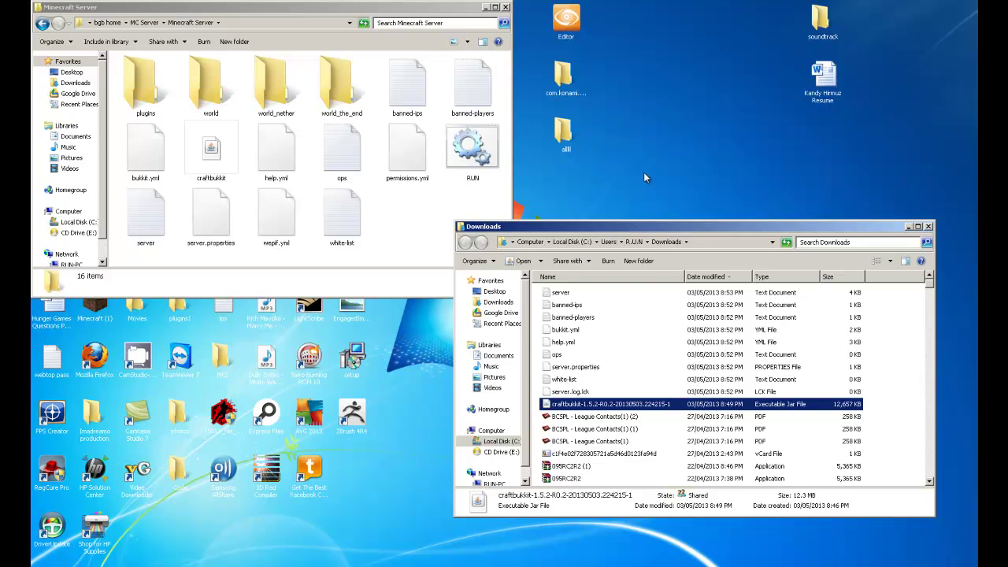
left_click_drag(636, 228, 643, 175)
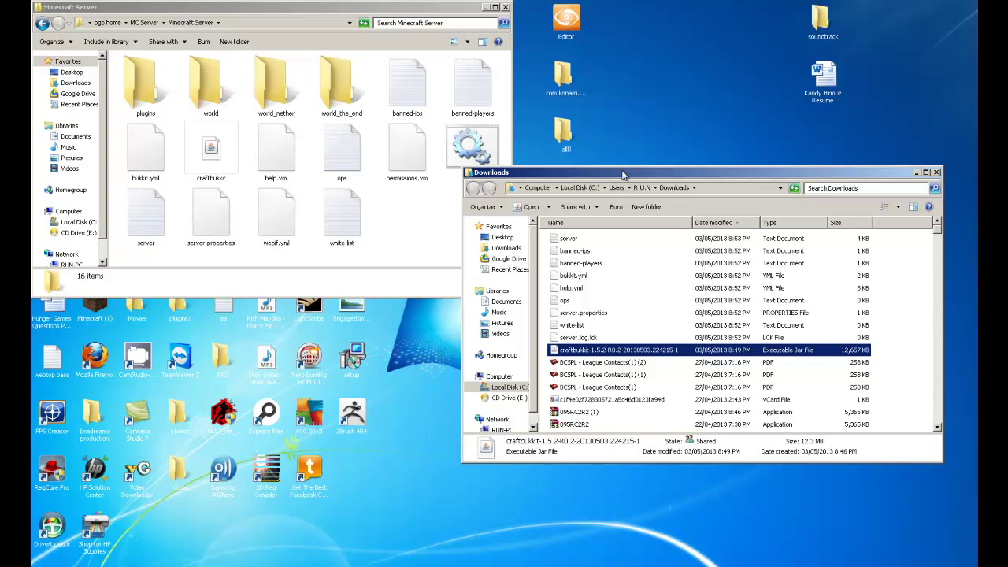
left_click_drag(631, 180, 607, 270)
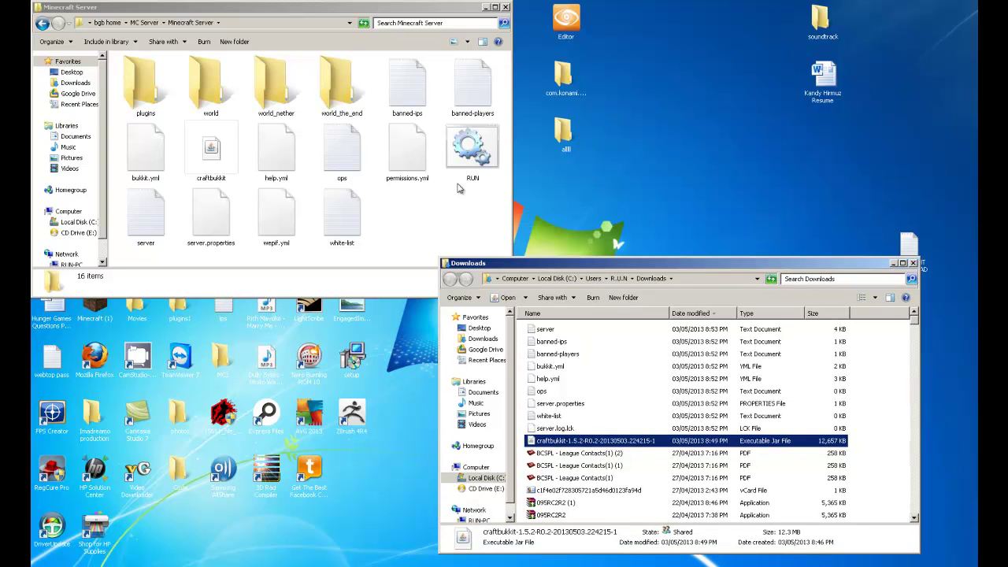
Delete everything in the Minecraft Server folder except the plugins and world folders and the ops and server.properties files.
left_click(207, 83)
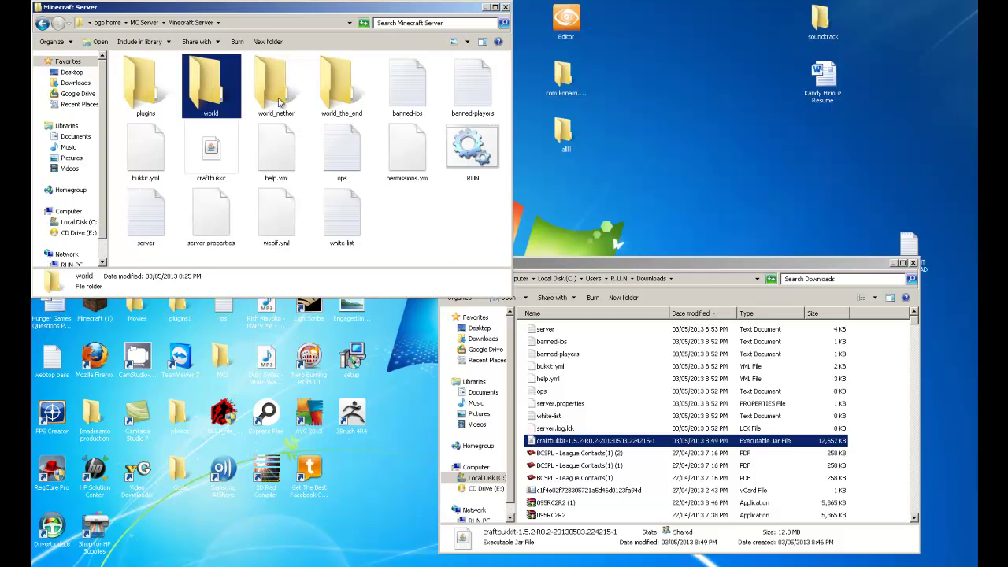
left_click(276, 93)
left_click(329, 96, "ctrl")
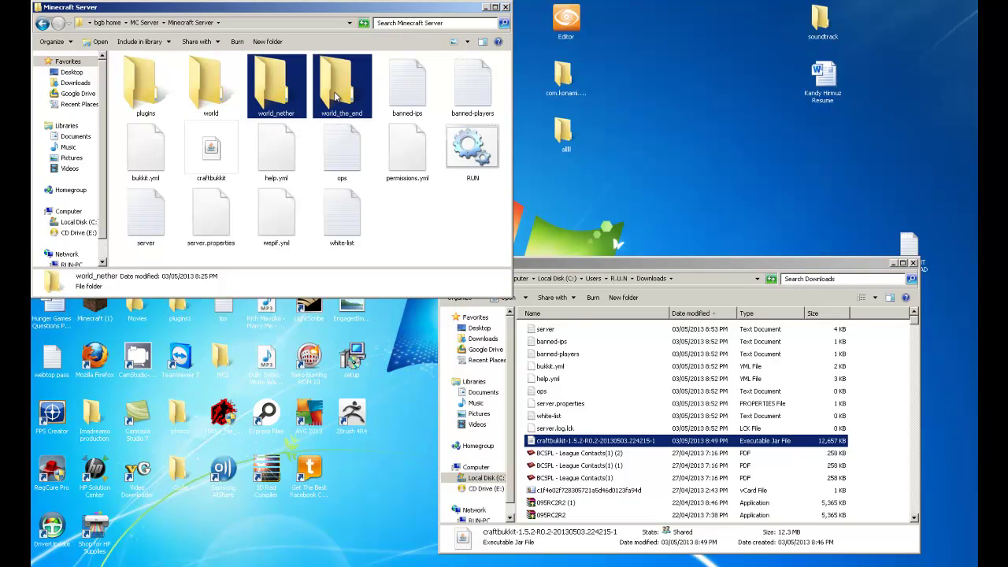
left_click(419, 98, "ctrl")
left_click(475, 110, "ctrl")
left_click(483, 157, "ctrl")
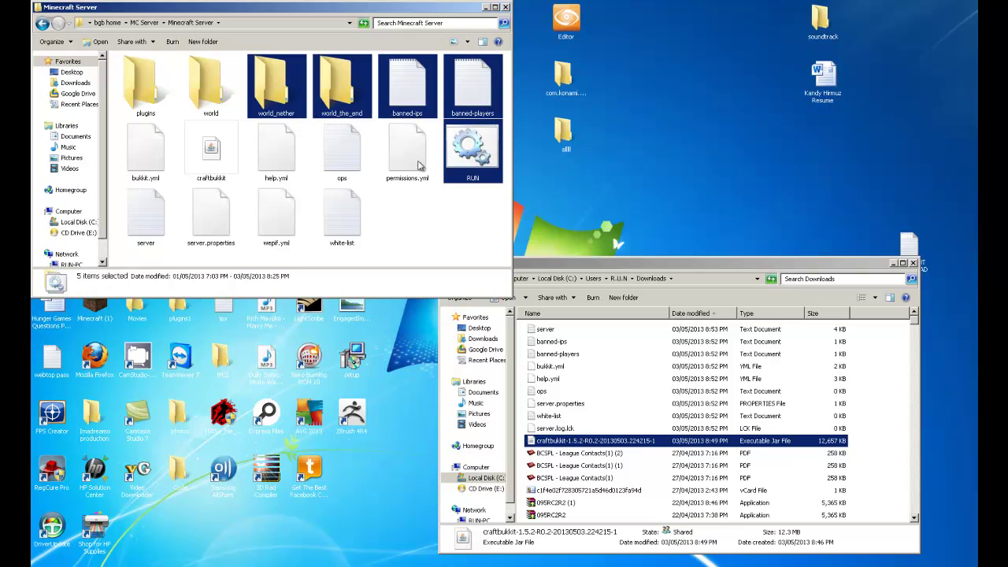
left_click(392, 164, "ctrl")
left_click(342, 218, "ctrl")
left_click(329, 150, "ctrl")
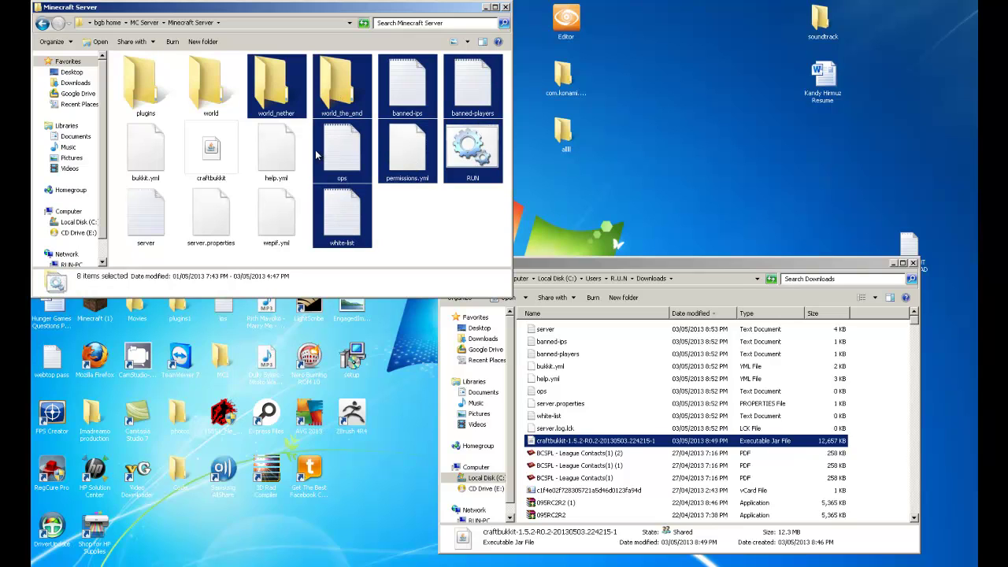
left_click(335, 158, "ctrl")
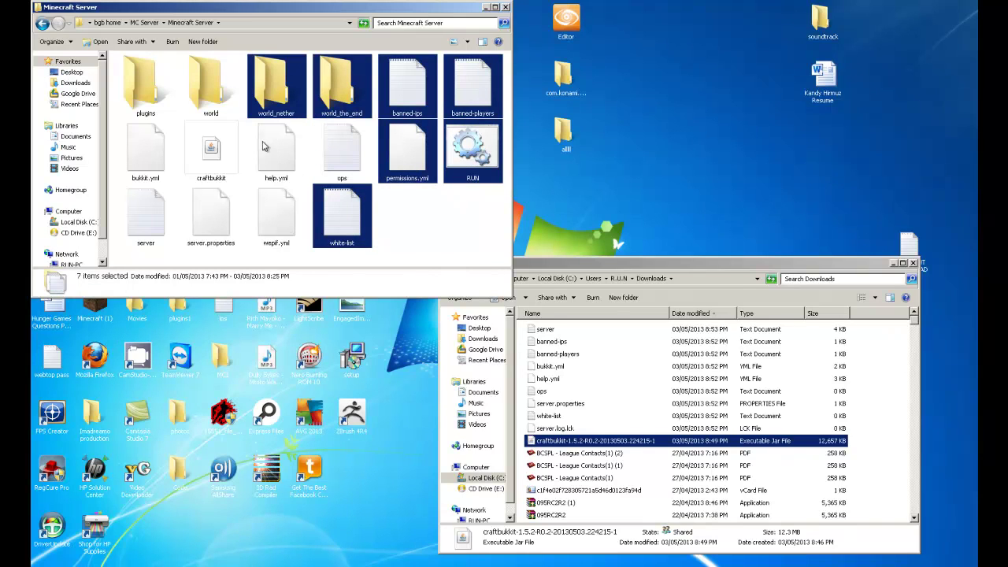
left_click(276, 167, "ctrl")
left_click(283, 217, "ctrl")
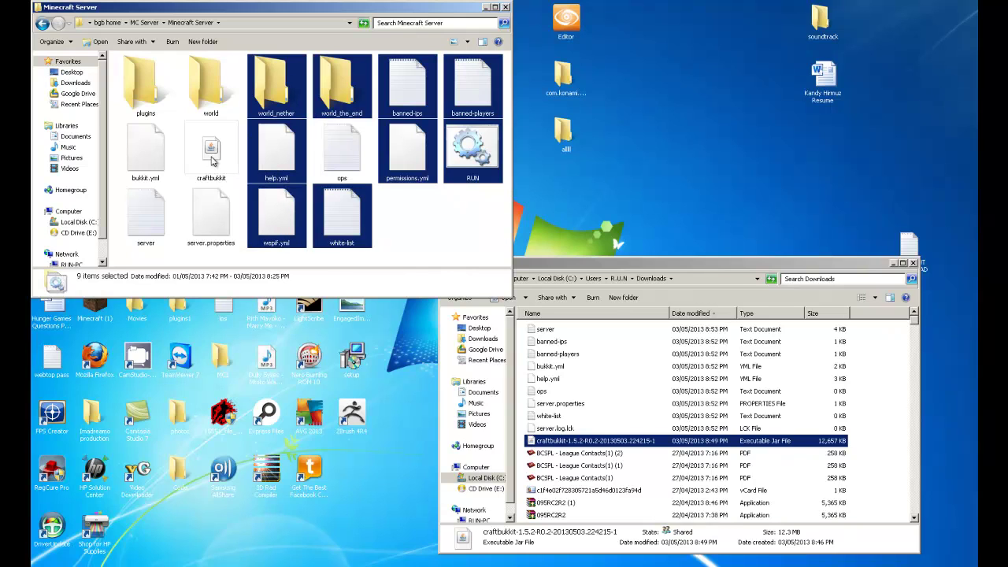
left_click(212, 158, "ctrl")
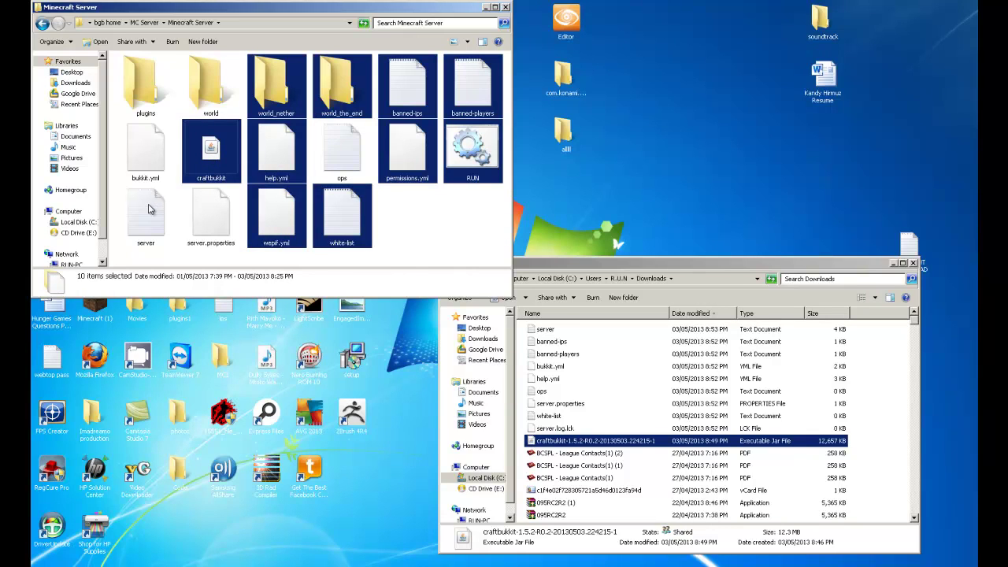
left_click(150, 209, "ctrl")
left_click(150, 140, "ctrl")
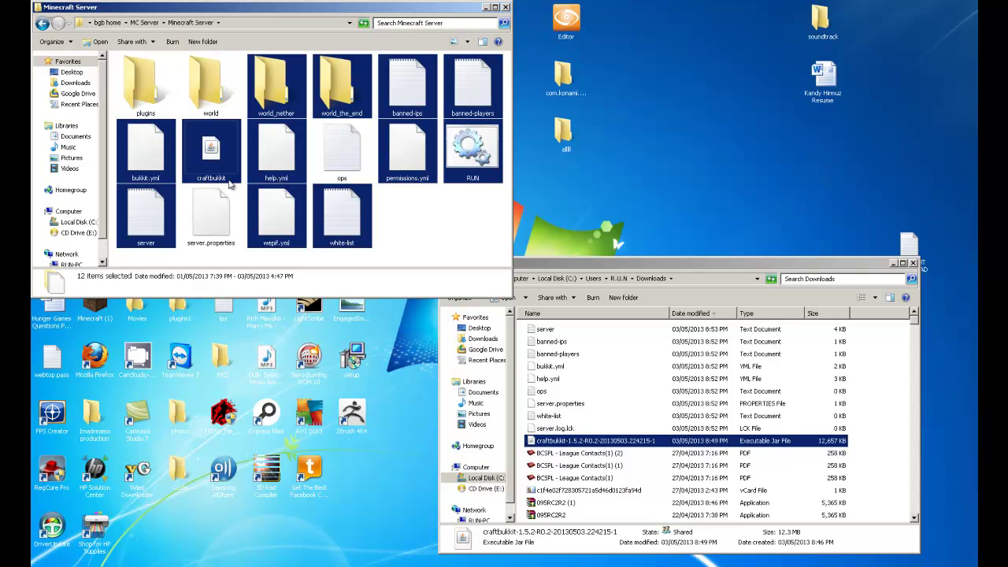
key("Delete")
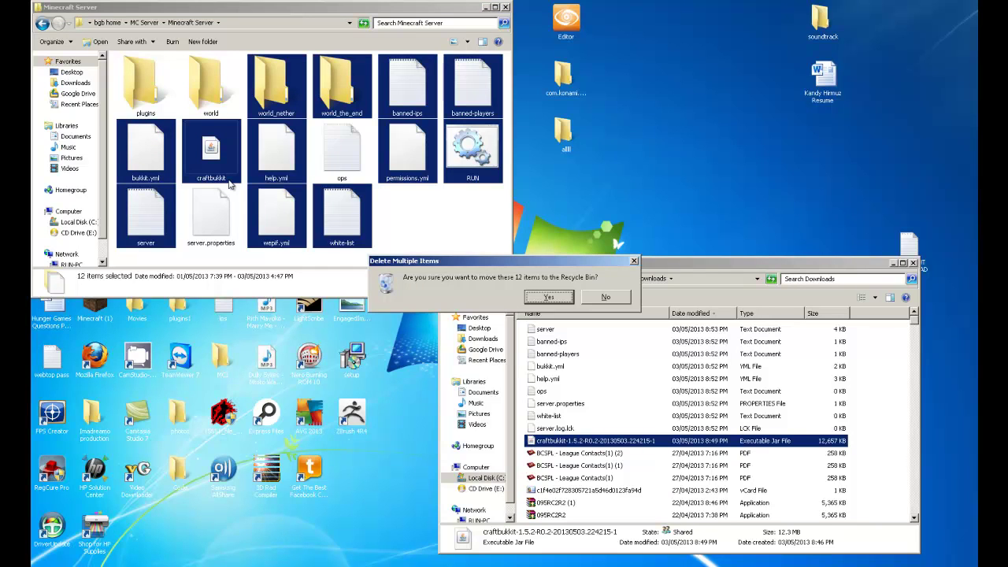
left_click(547, 298)
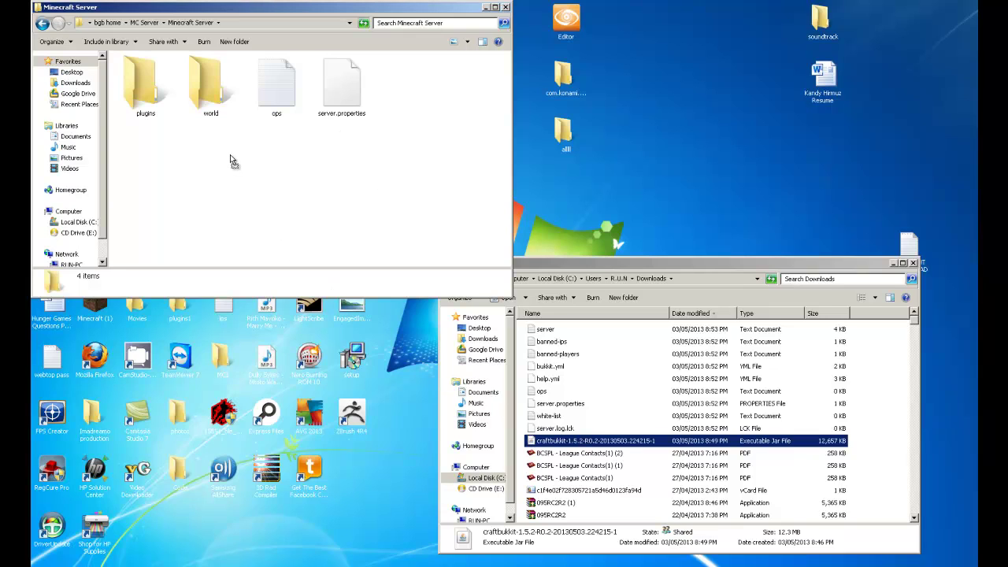
Move the craftbukkit-1.5.2-R0.2 jar from Downloads into the Minecraft Server folder and clear the selection.
left_click_drag(227, 157, 226, 156)
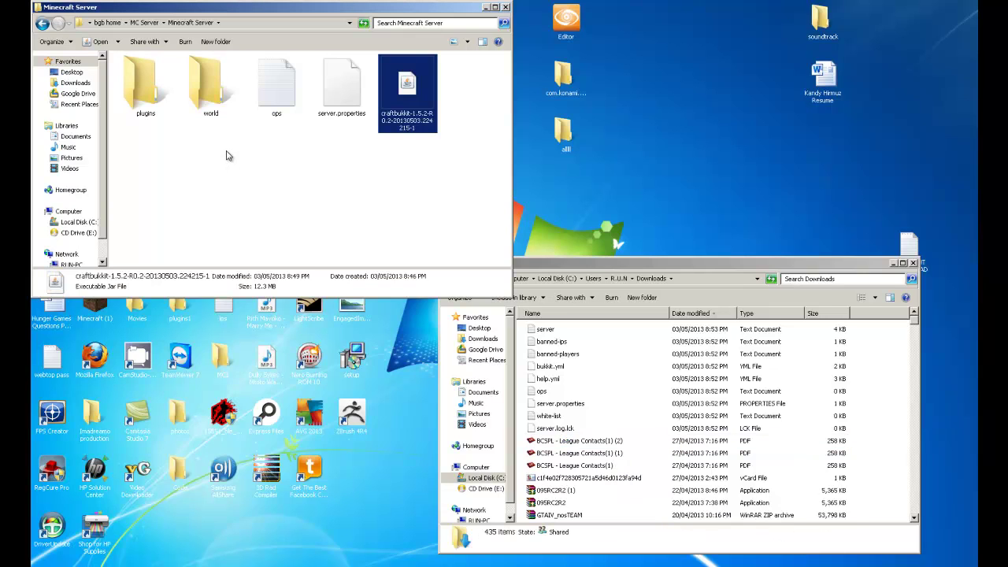
left_click_drag(354, 135, 155, 134)
left_click(170, 167)
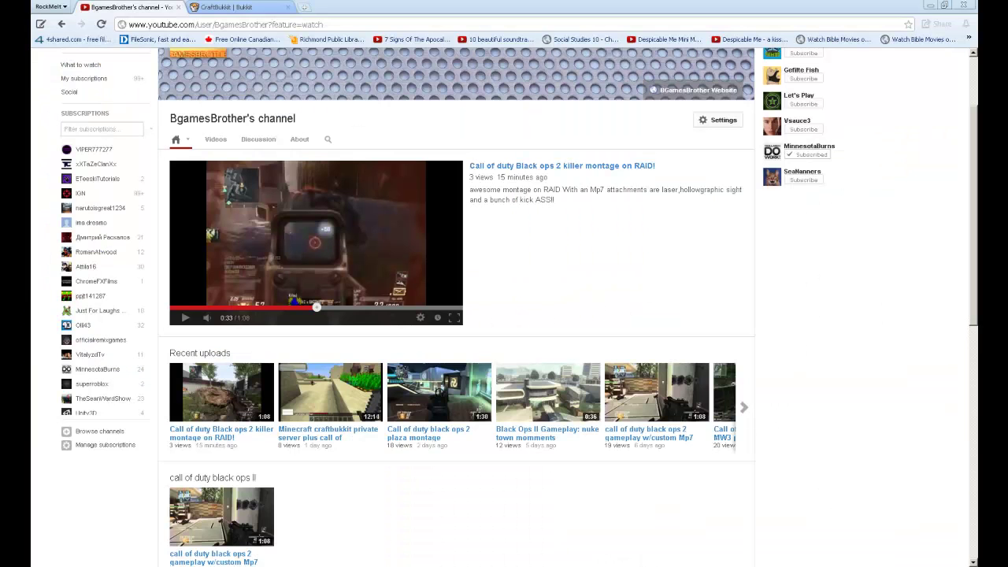
Revisit the CraftBukkit development builds page, then clear the browser and Downloads windows away and center the Minecraft Server window.
left_click(254, 7)
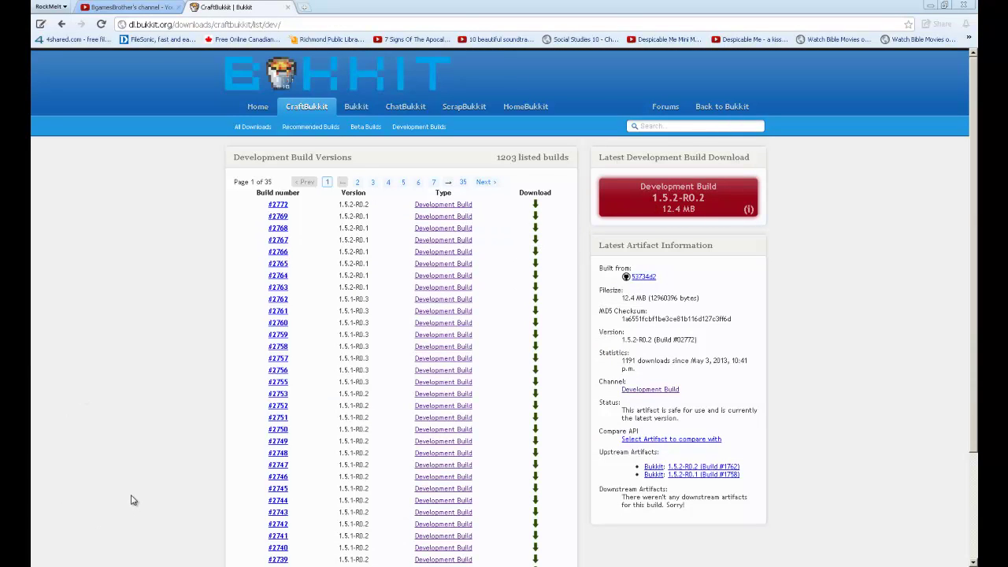
left_click(932, 5)
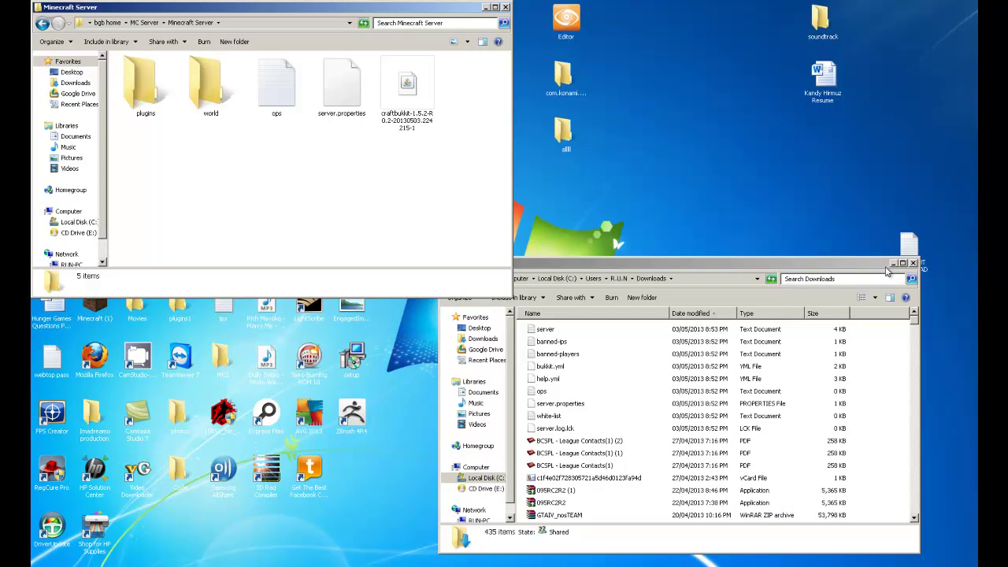
left_click(914, 263)
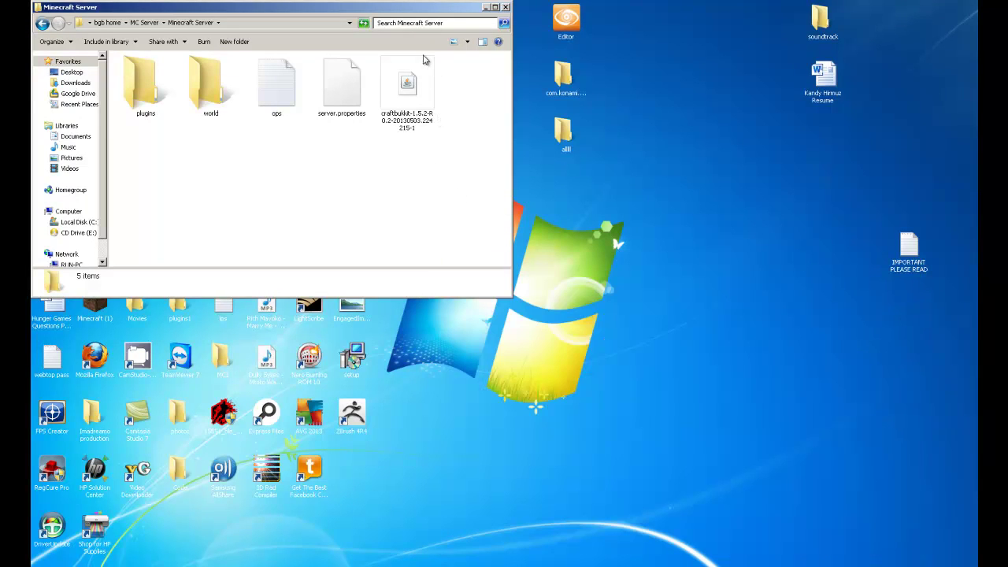
left_click_drag(453, 10, 646, 117)
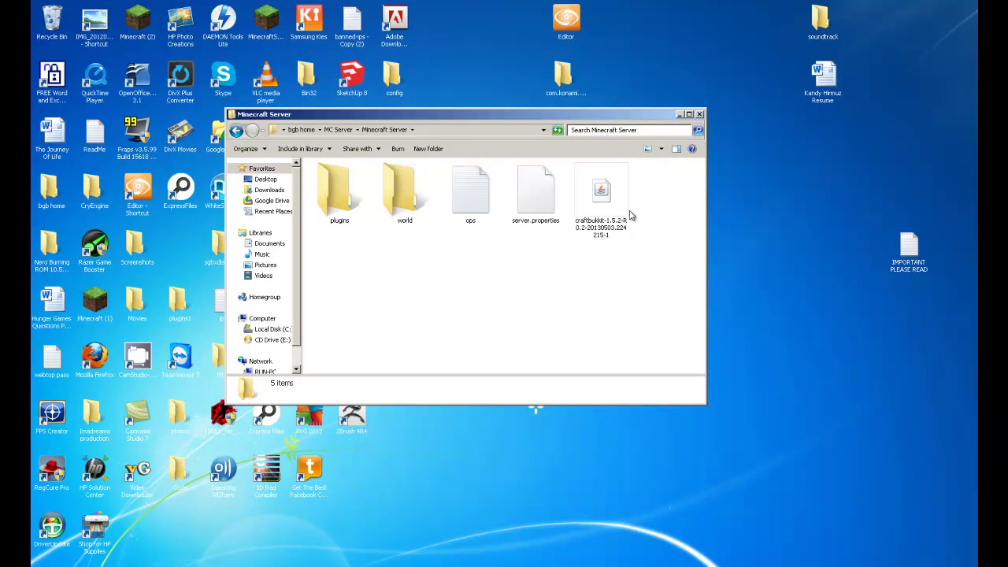
Rename the craftbukkit-1.5.2-R0.2 jar in the Minecraft Server folder as craftbukkit.
left_click(607, 232)
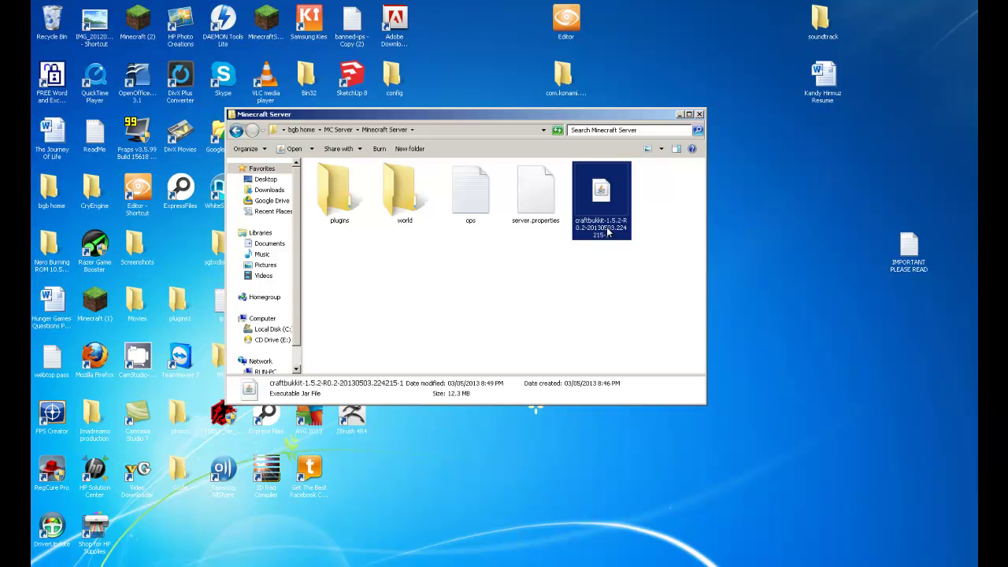
left_click(607, 231)
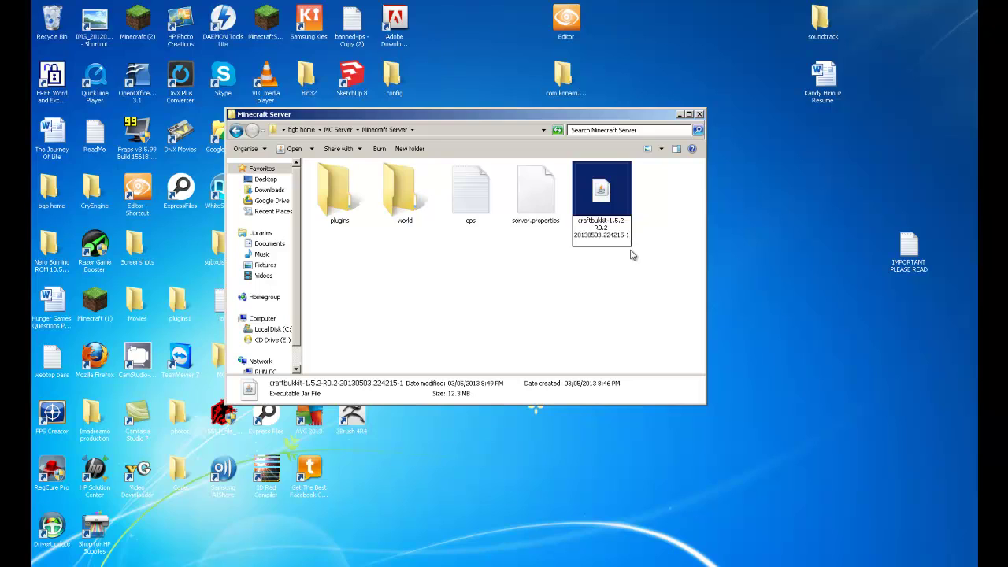
key("BackSpace")
key("BackSpace")
key("BackSpace")
key("BackSpace")
key("BackSpace")
key("BackSpace")
key("BackSpace")
key("BackSpace")
key("BackSpace")
key("BackSpace")
key("BackSpace")
key("BackSpace")
key("BackSpace")
key("BackSpace")
key("BackSpace")
key("BackSpace")
key("BackSpace")
key("BackSpace")
key("BackSpace")
key("BackSpace")
key("BackSpace")
key("BackSpace")
key("BackSpace")
key("BackSpace")
key("BackSpace")
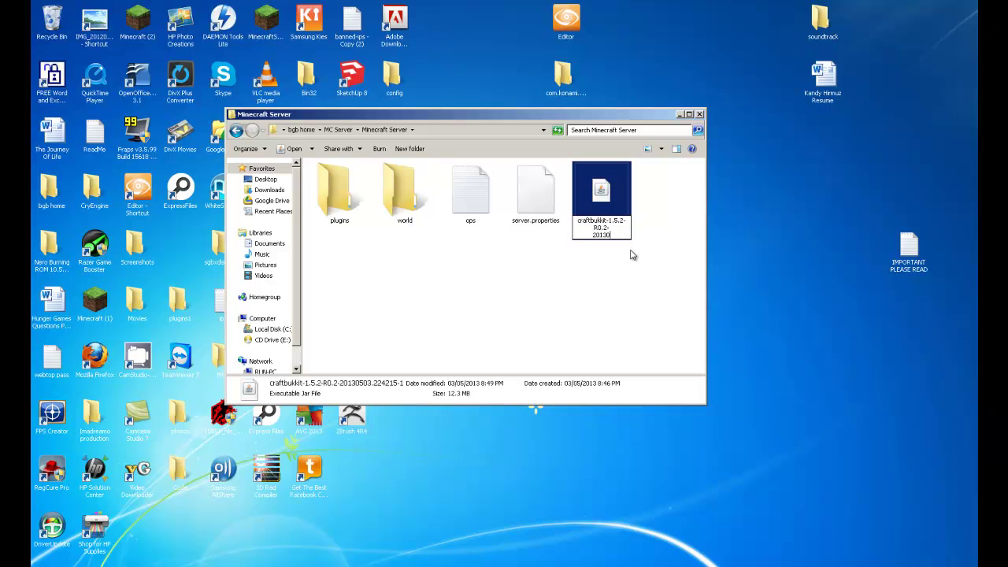
key("BackSpace")
key("BackSpace")
key("BackSpace")
key("BackSpace")
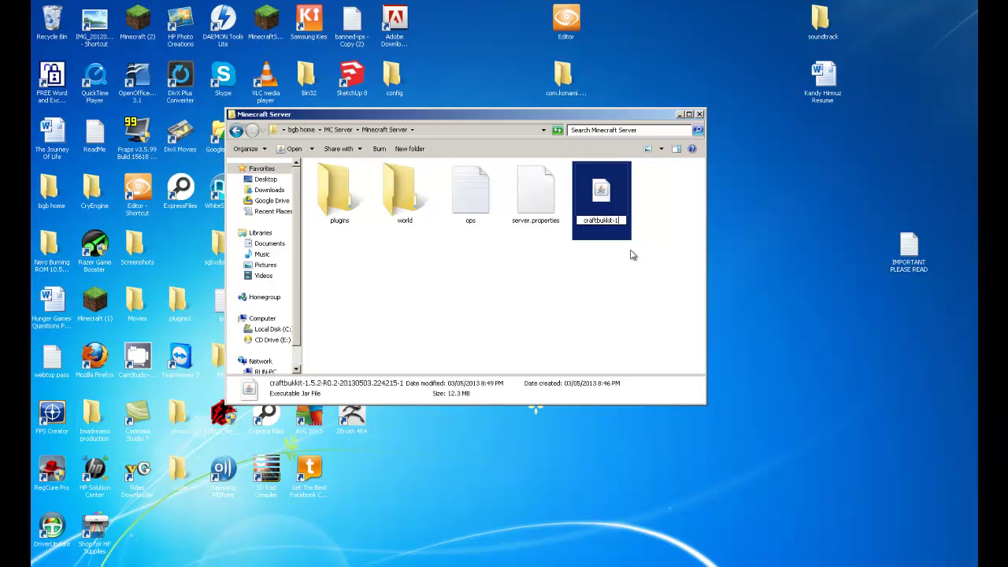
left_click(630, 255)
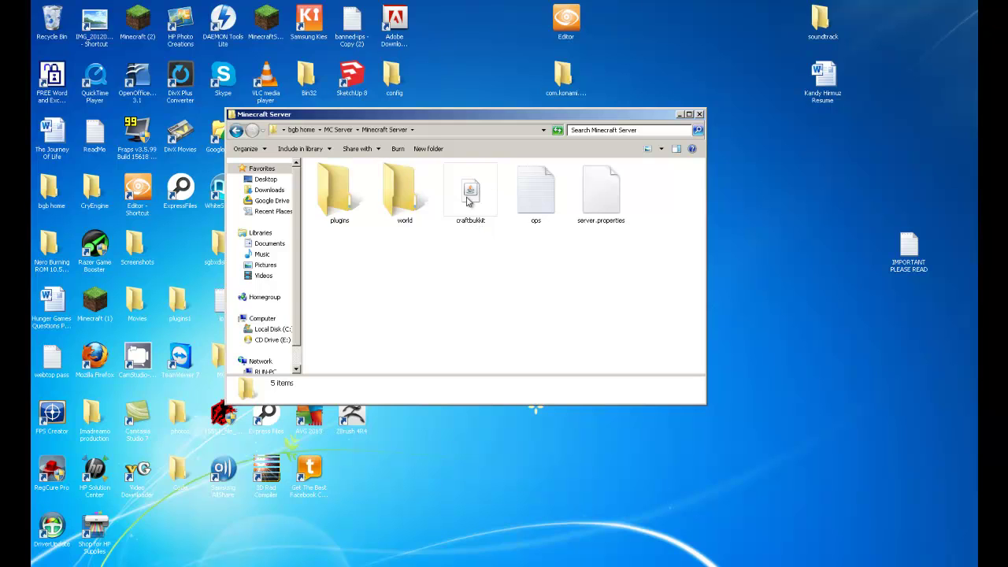
Run the craftbukkit jar to generate the server files in the Minecraft Server folder.
double_click(468, 202)
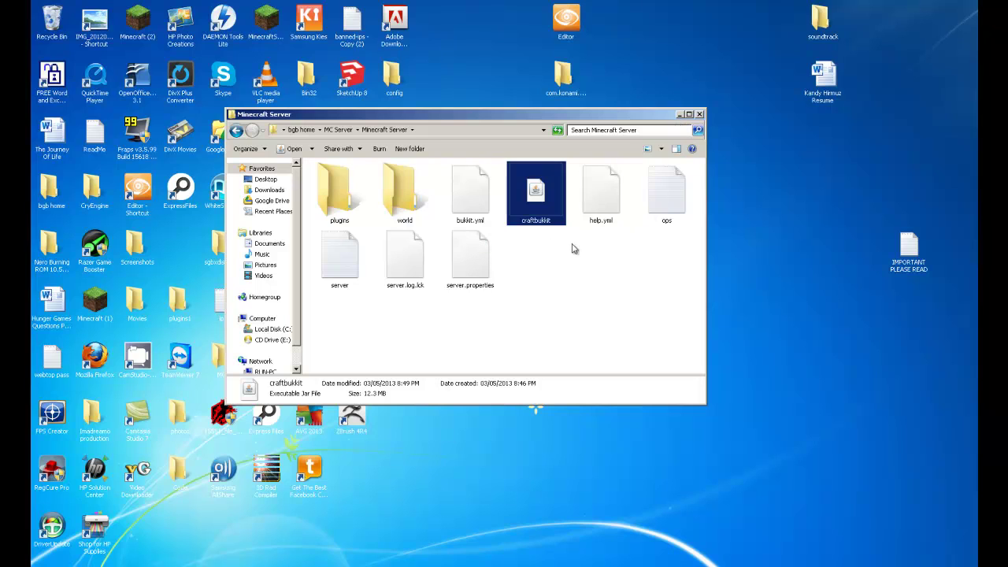
left_click_drag(575, 257, 325, 266)
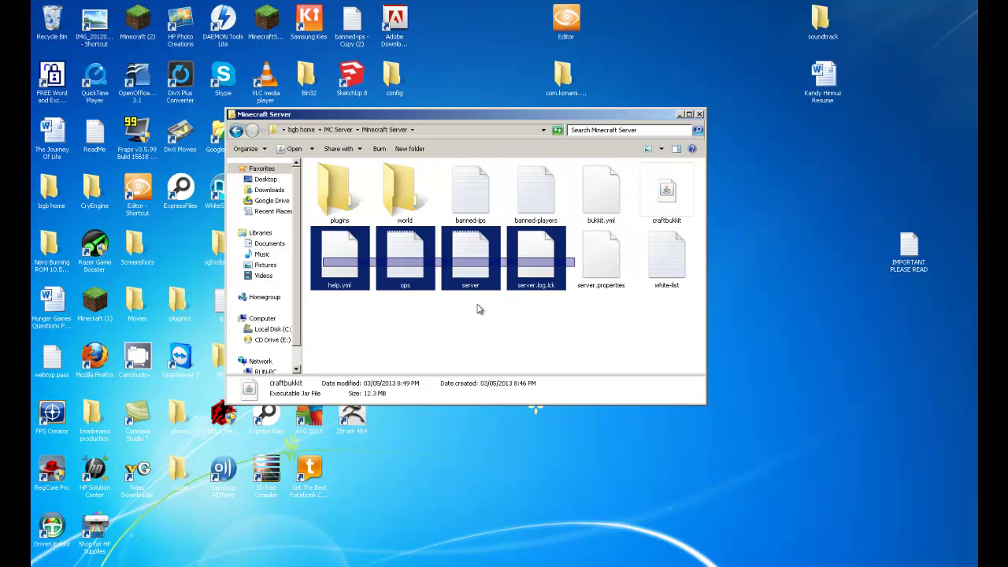
left_click(623, 337)
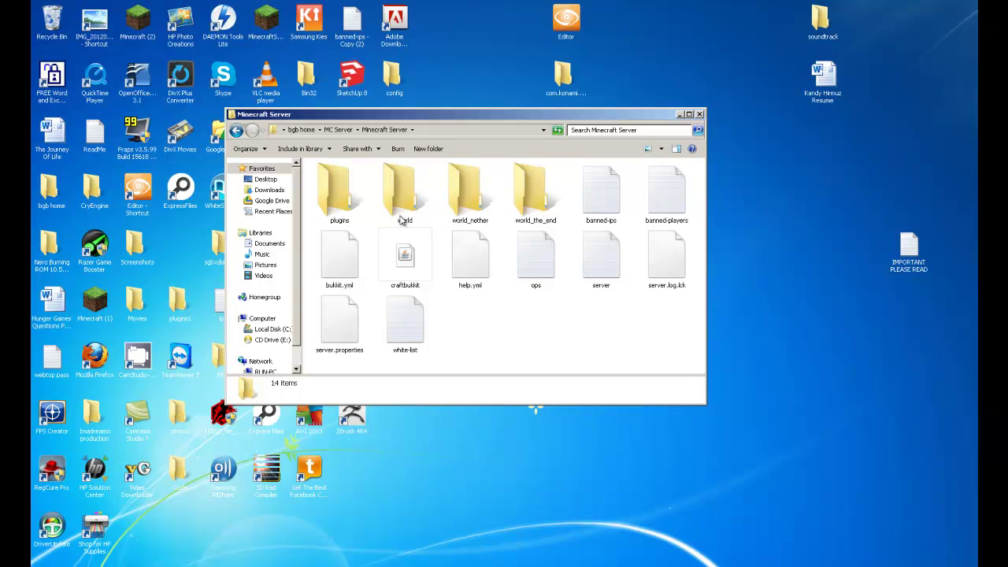
Open the server.properties file from the Minecraft Server folder in Notepad++.
left_click(341, 331)
double_click(341, 331)
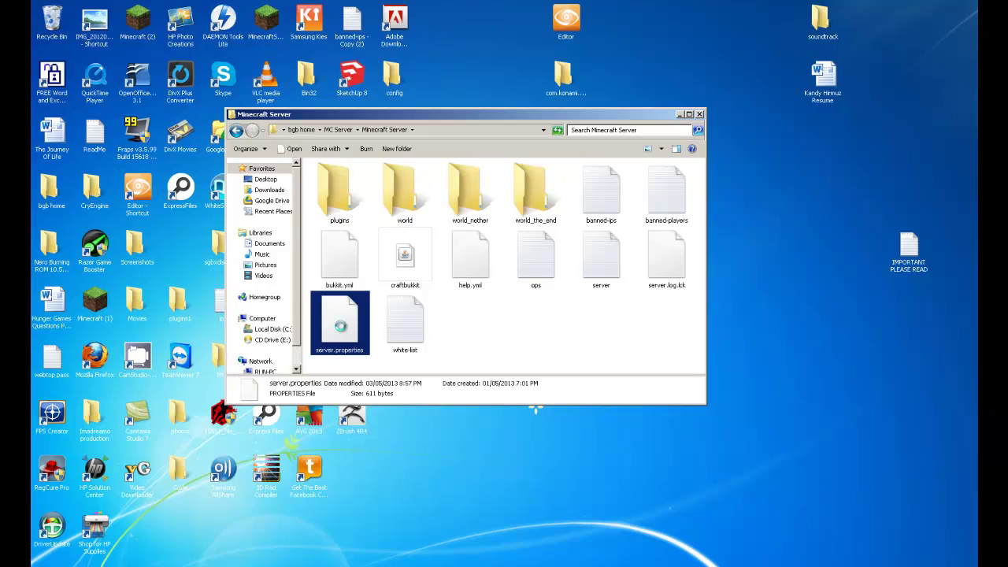
right_click(342, 329)
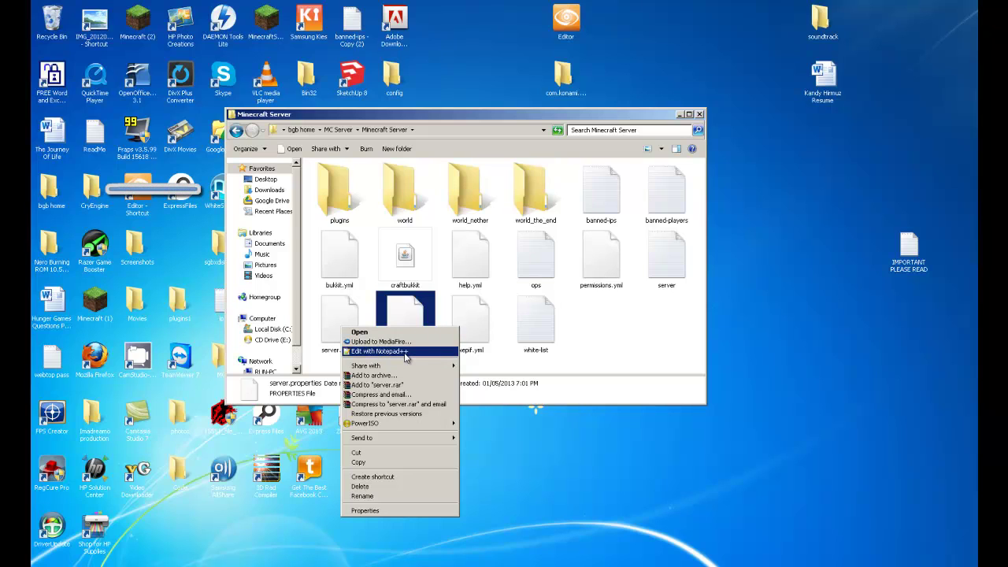
left_click(406, 356)
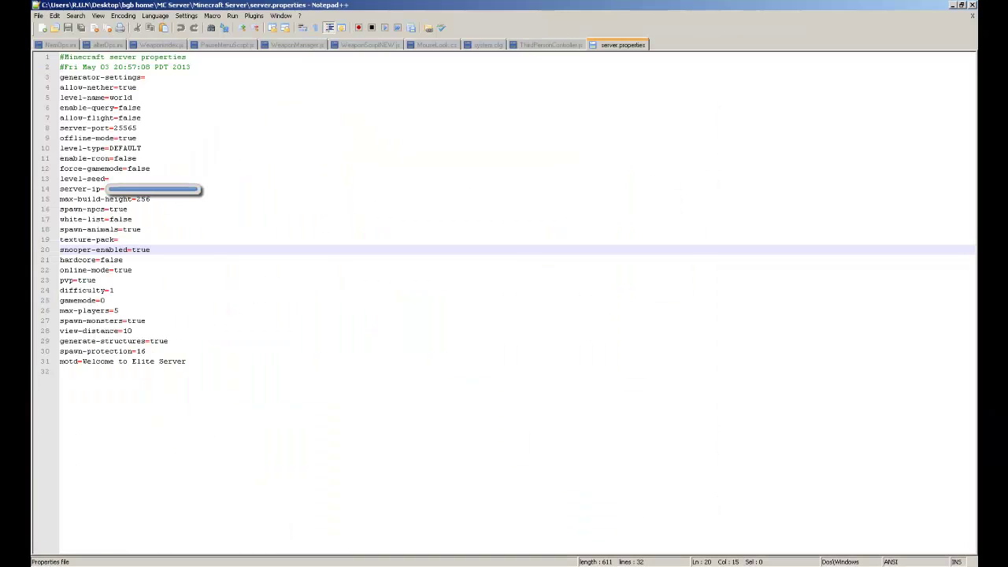
Highlight all the lines of server.properties to look over the server settings, and clear the selection.
left_click(210, 410)
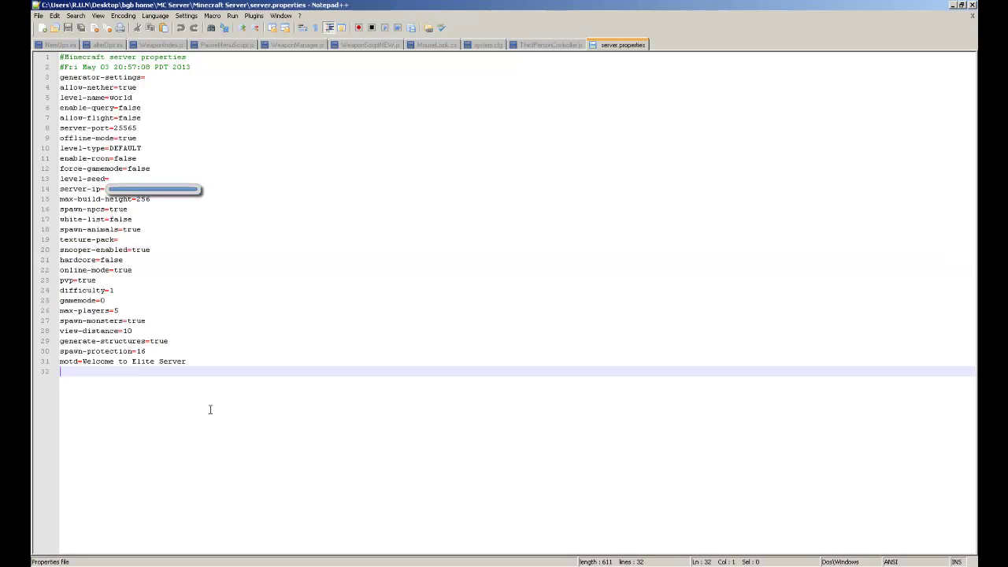
left_click_drag(211, 410, 35, 52)
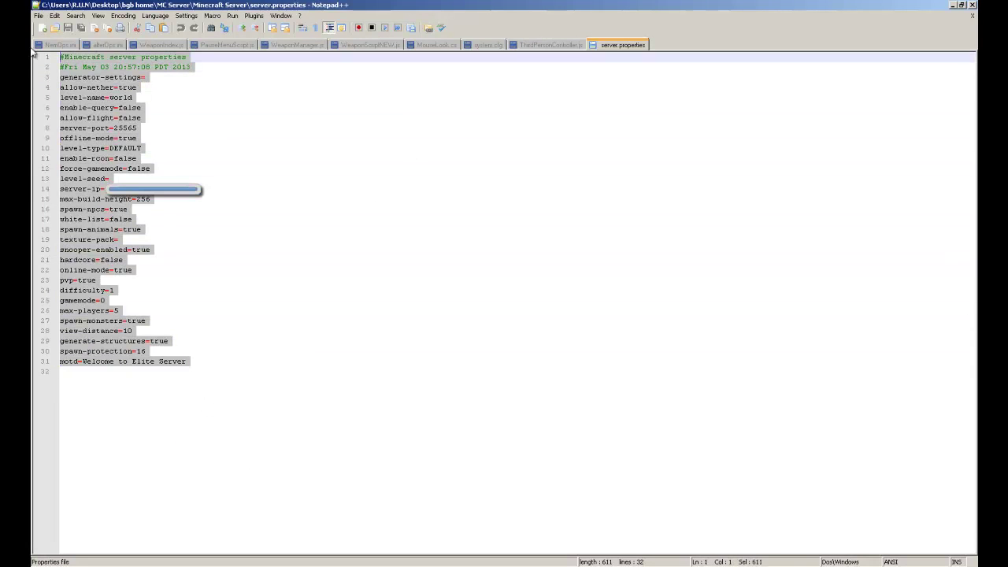
left_click(253, 382)
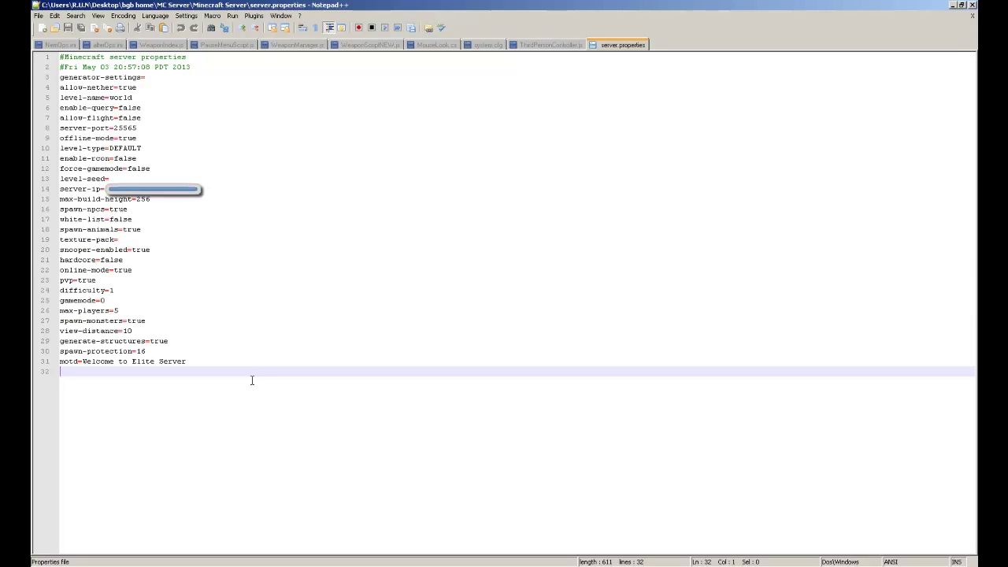
Highlight the full list of server.properties settings once more and return the cursor to the motd line.
left_click(228, 357)
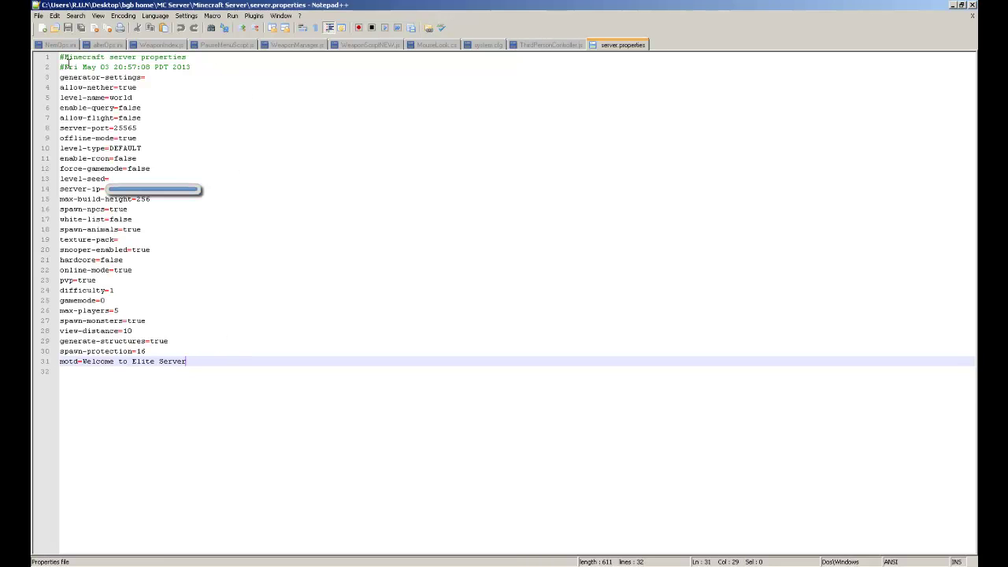
left_click_drag(211, 63, 86, 375)
left_click(138, 386)
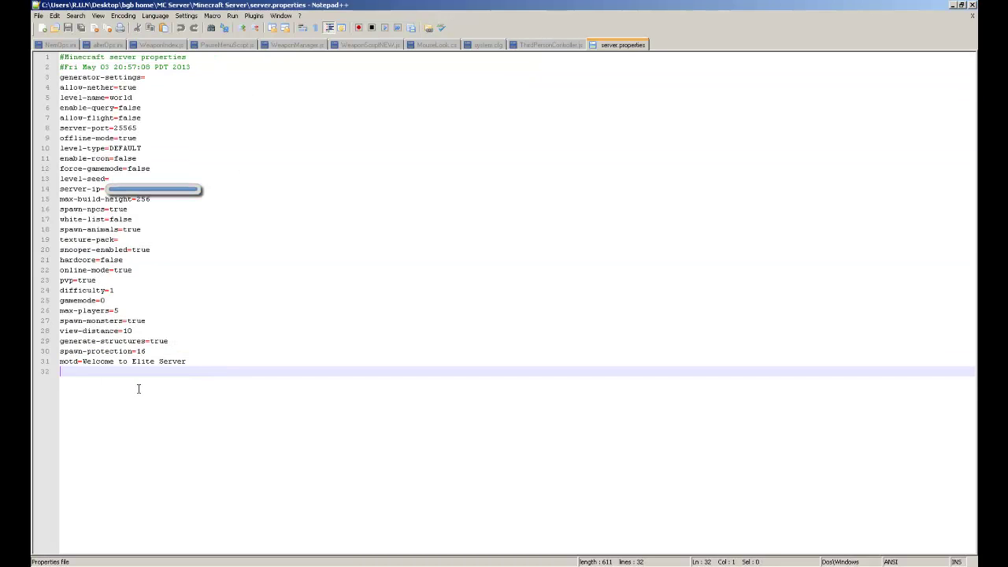
left_click(194, 359)
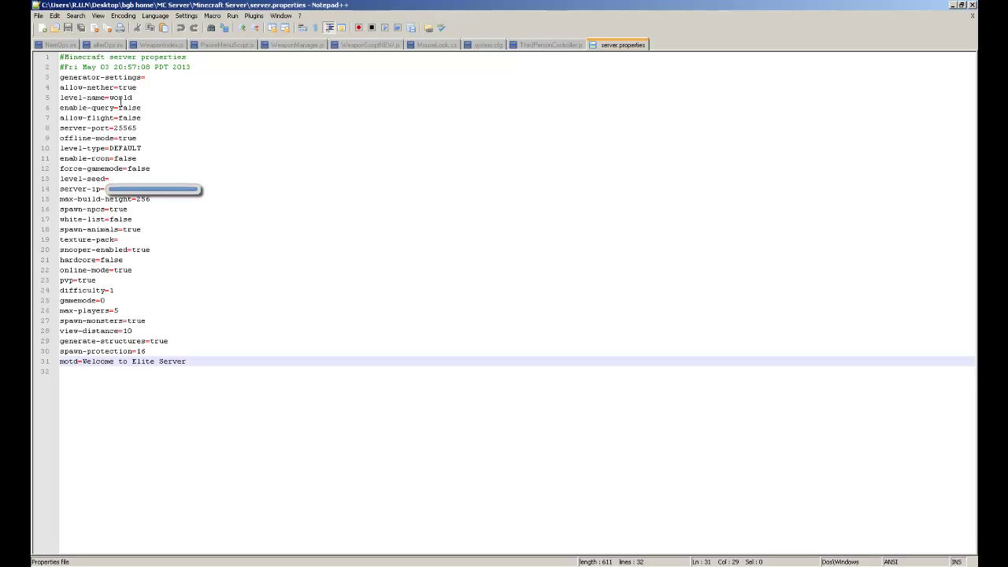
Highlight the allow-flight and server-port settings in server.properties to review them.
left_click_drag(141, 117, 49, 128)
left_click(150, 117)
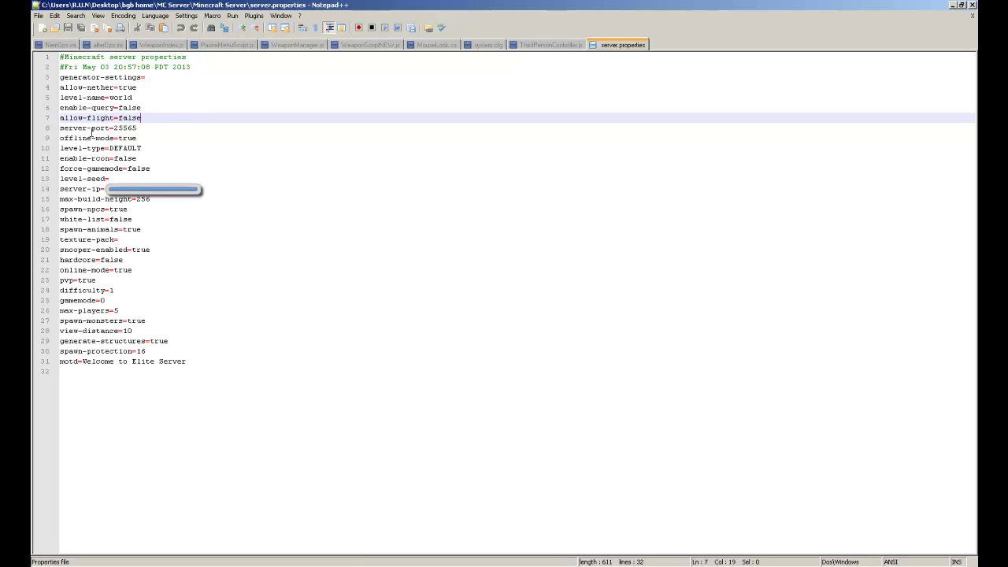
left_click_drag(62, 127, 117, 127)
left_click(148, 127)
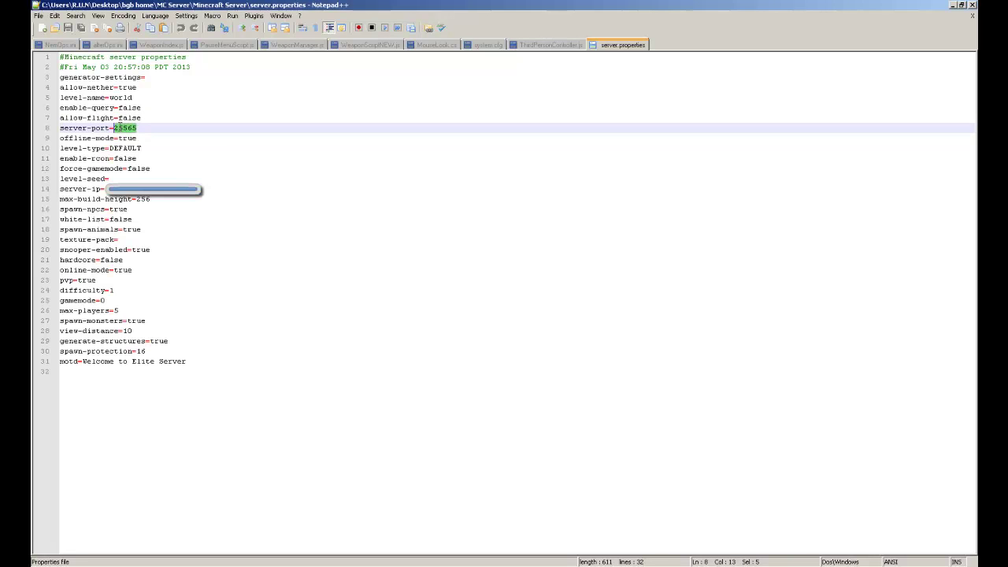
left_click(137, 128)
Review the online-mode, pvp and difficulty settings by highlighting their lines.
left_click_drag(131, 270, 52, 277)
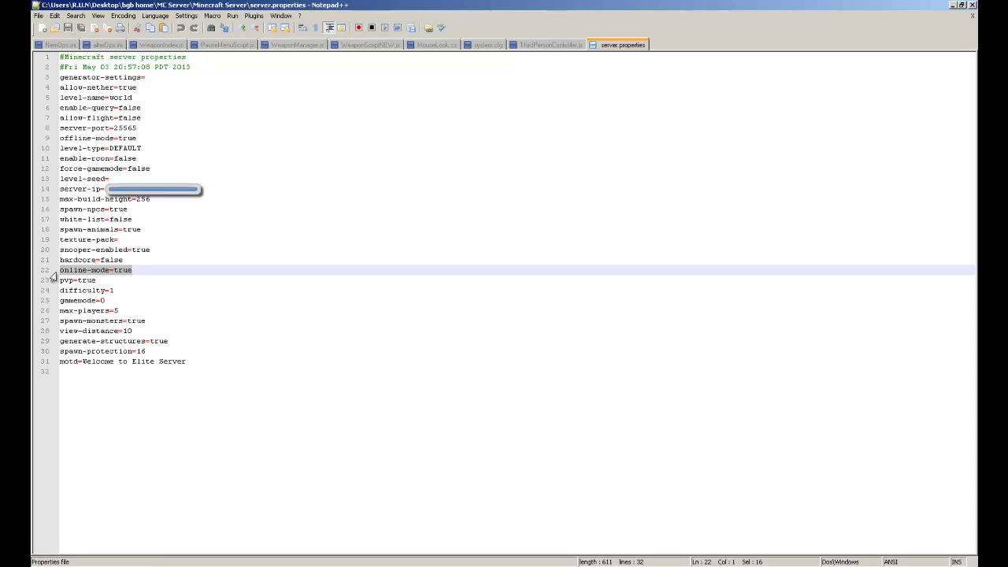
left_click_drag(96, 281, 78, 284)
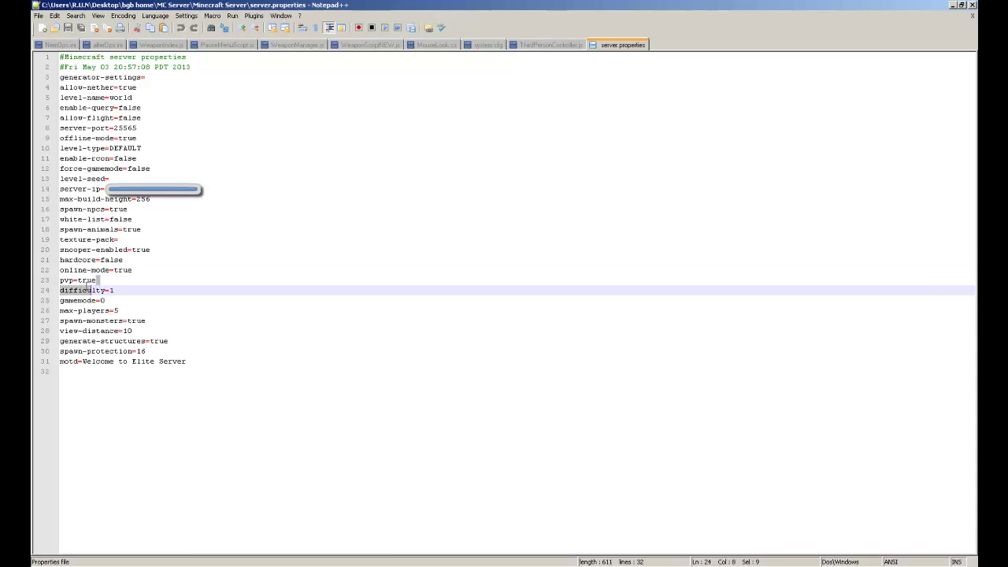
left_click(100, 279)
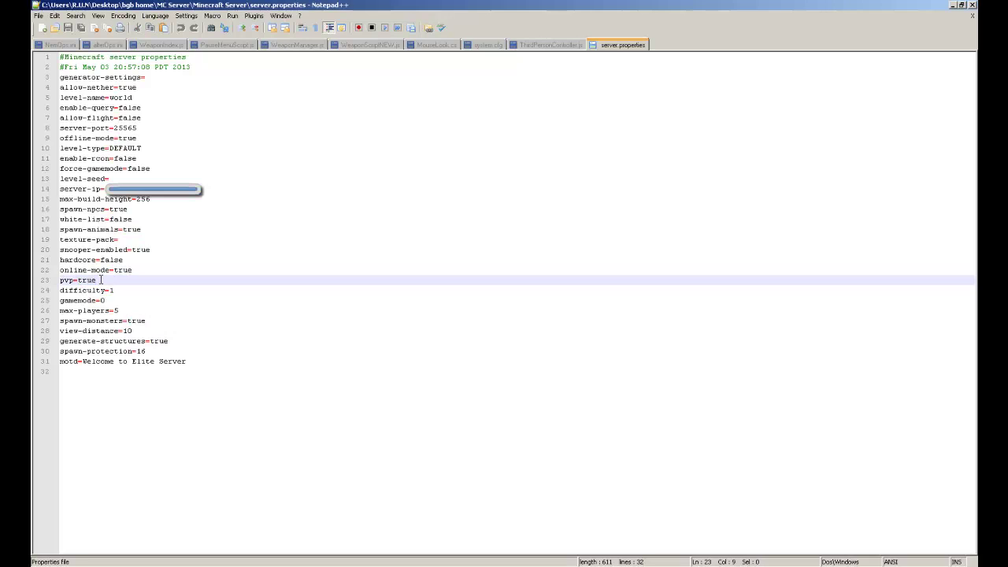
left_click_drag(96, 280, 60, 280)
left_click(119, 290)
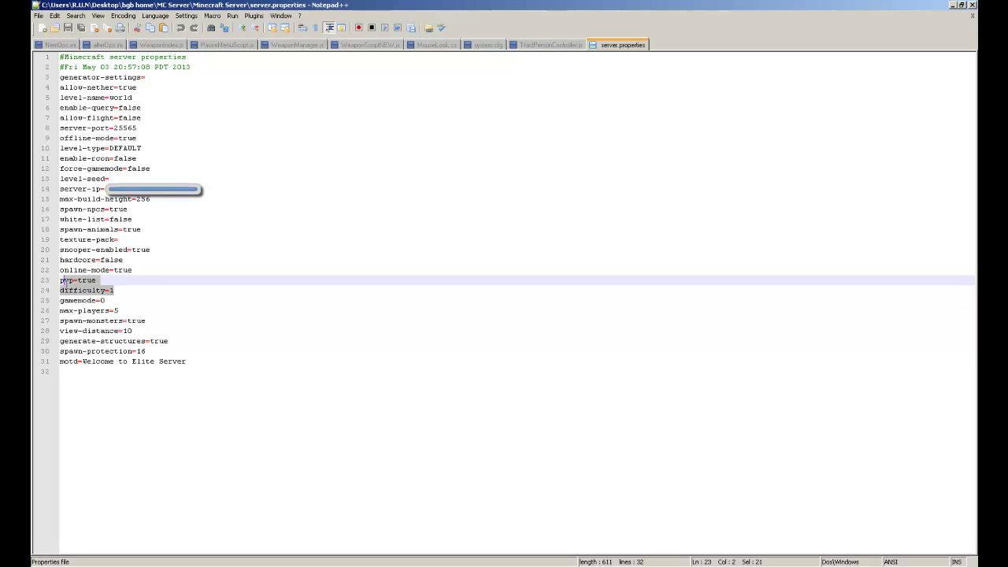
left_click(123, 293)
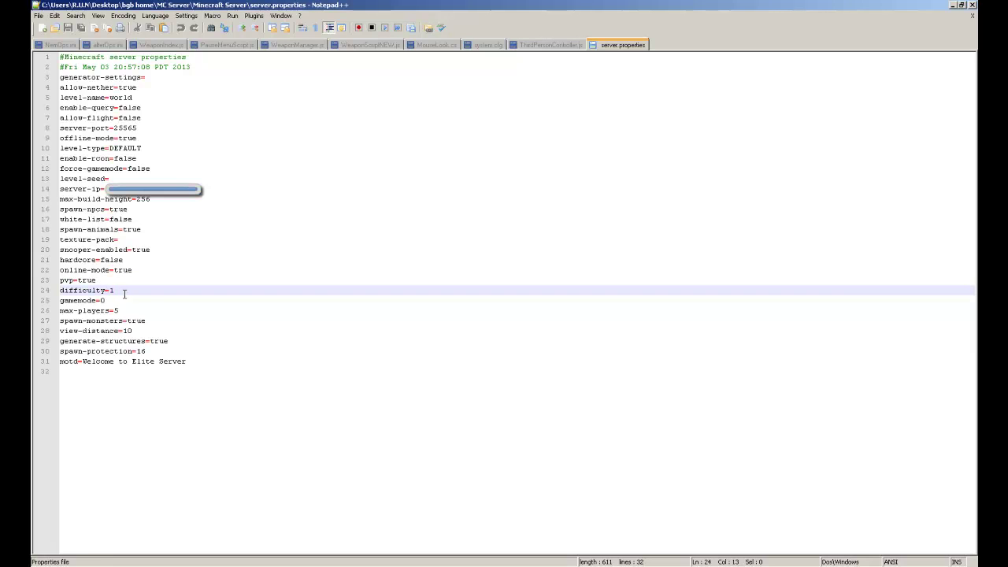
Review the gamemode and max-players settings by highlighting their lines.
left_click_drag(108, 300, 58, 300)
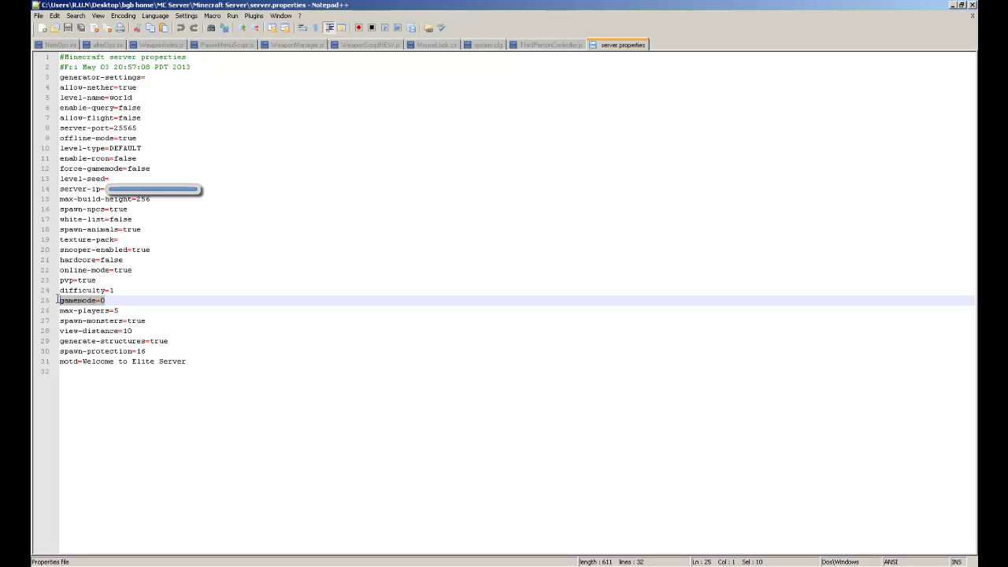
left_click(114, 300)
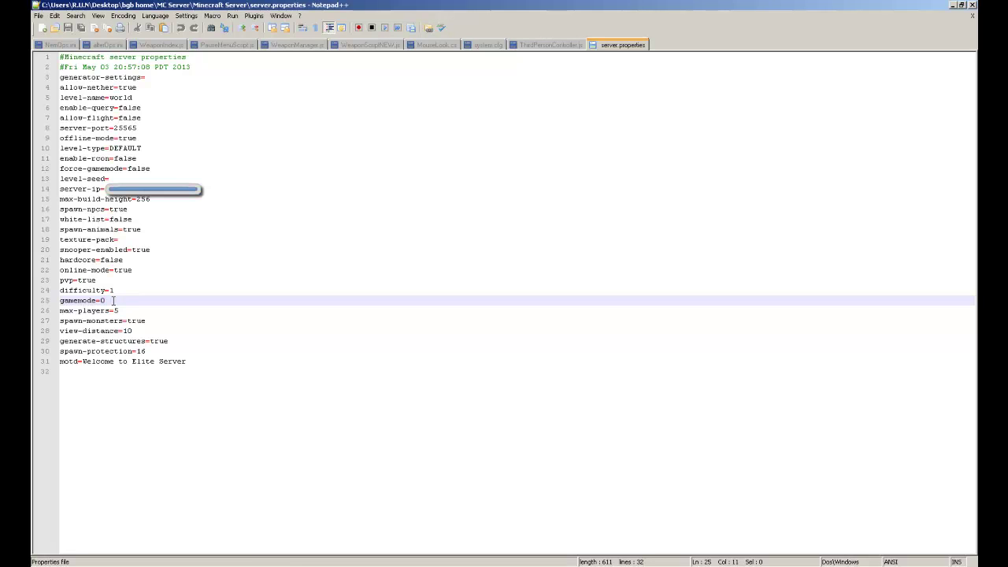
left_click(63, 311)
left_click_drag(63, 311, 133, 311)
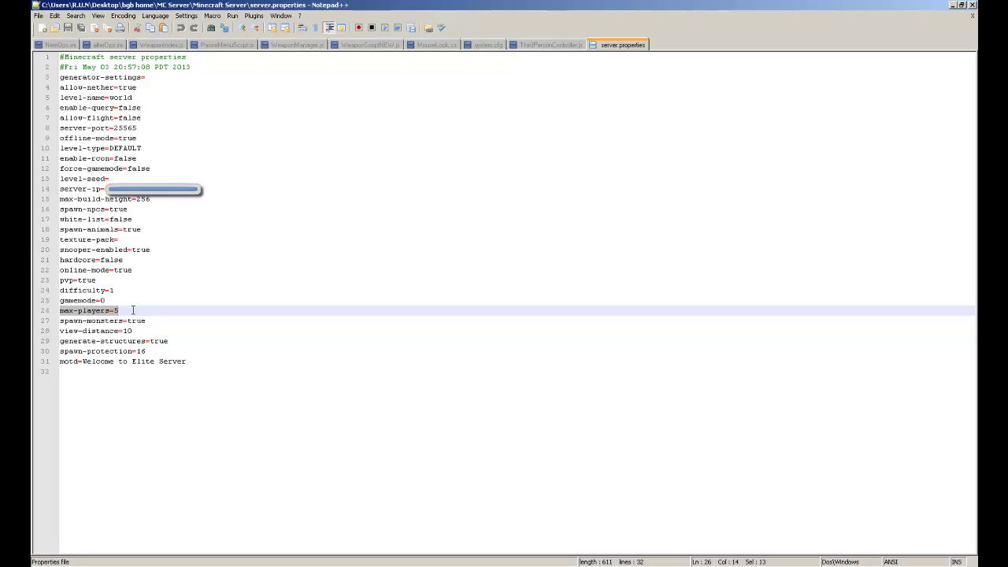
left_click(133, 310)
left_click_drag(125, 311, 77, 310)
left_click(136, 314)
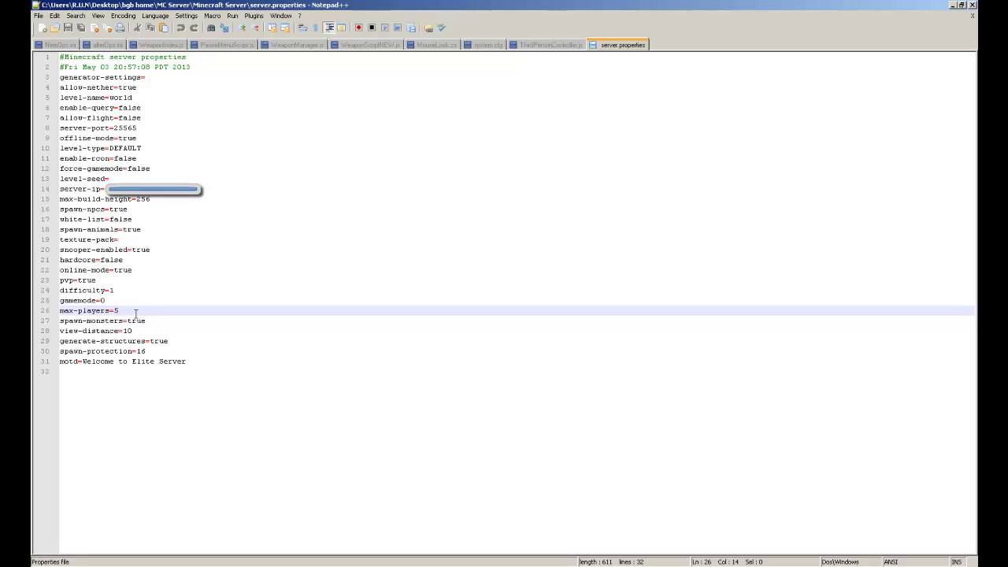
left_click_drag(131, 310, 93, 315)
left_click(122, 312)
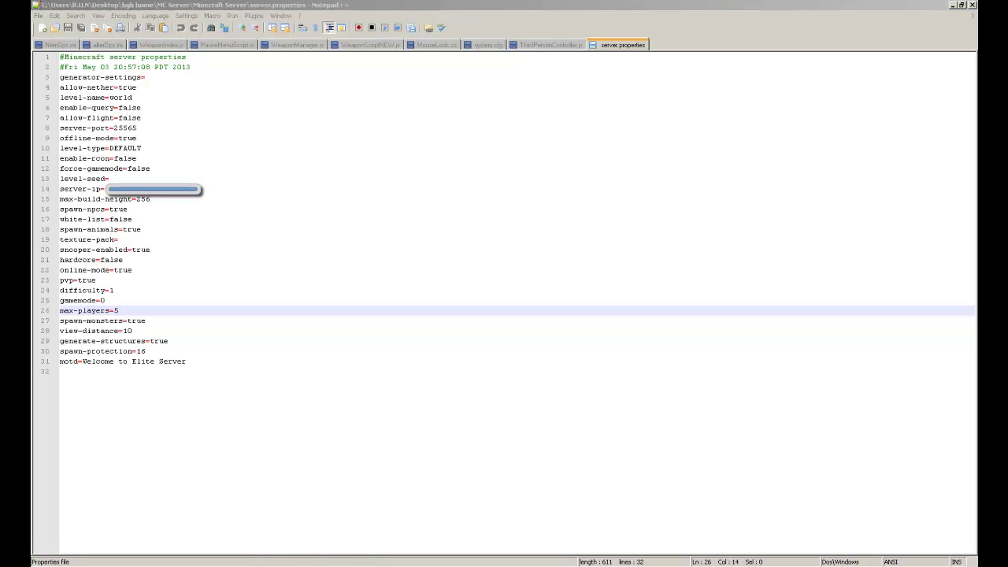
Check the computer's installed memory in the Windows System properties, and close that window.
key("super")
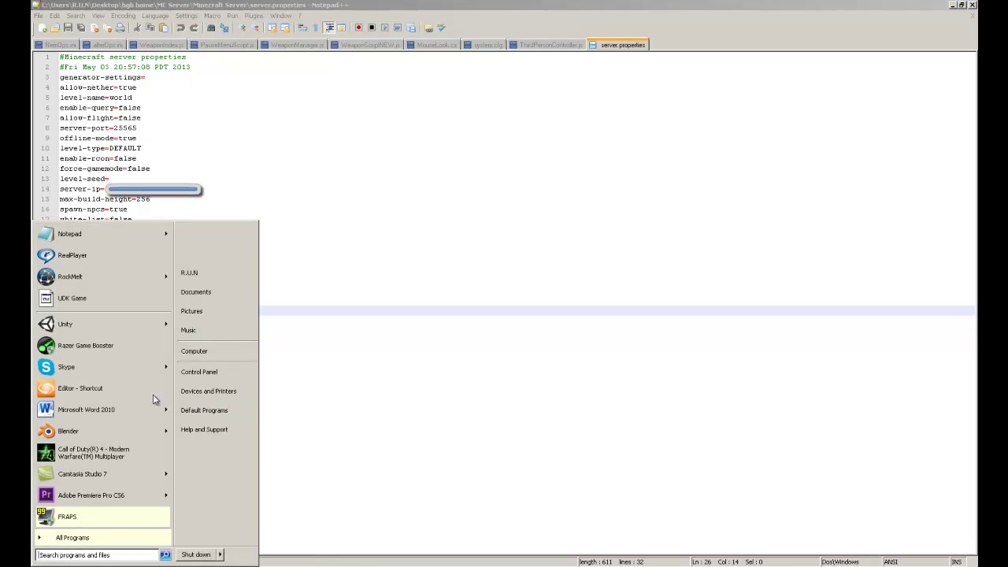
key("super")
key("super")
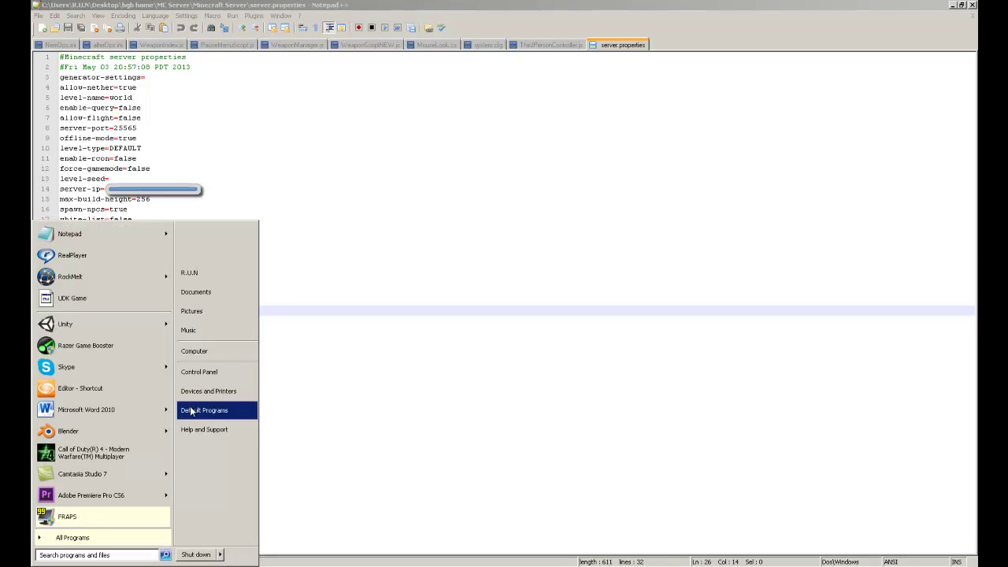
right_click(202, 355)
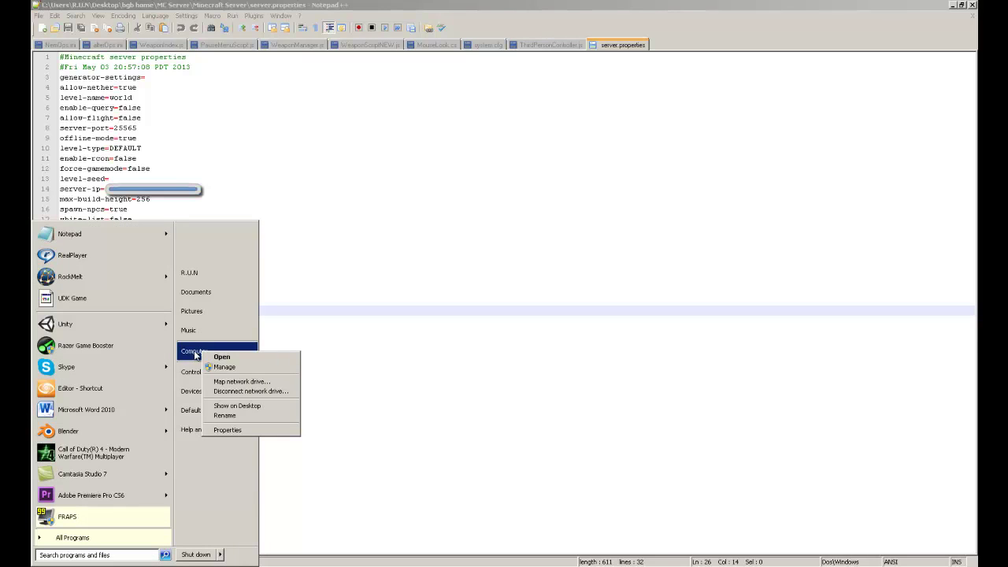
left_click(228, 431)
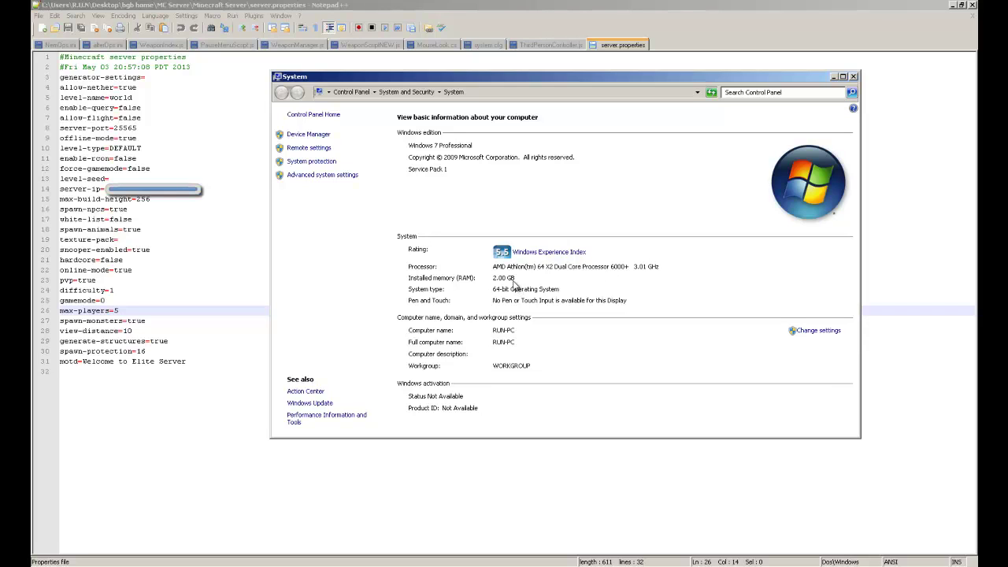
left_click(853, 76)
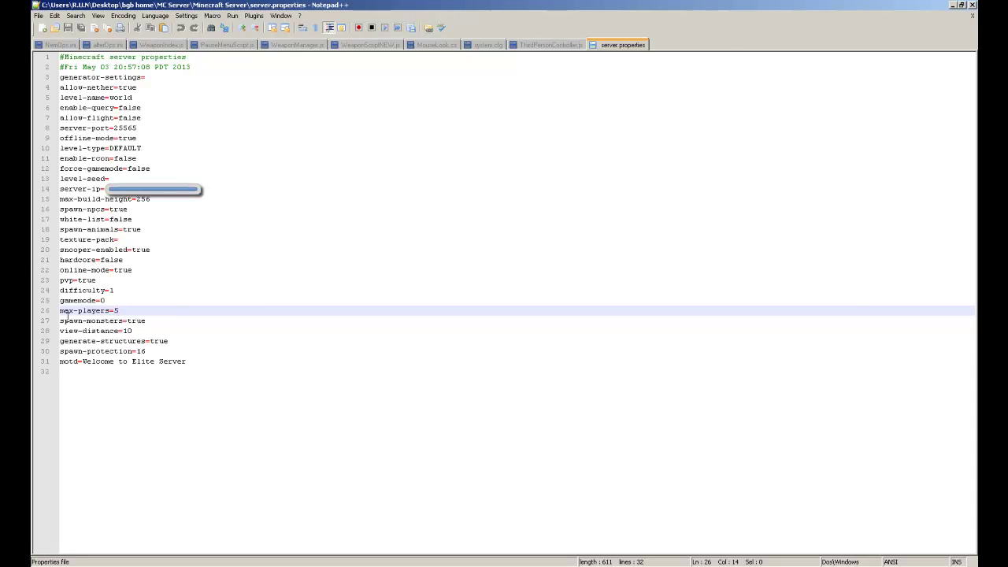
Clear the value of the spawn-monsters setting and re-enter it as true.
mouse_move(62, 318)
left_mouse_down()
mouse_move(149, 319)
mouse_move(49, 324)
left_mouse_up()
left_click(153, 319)
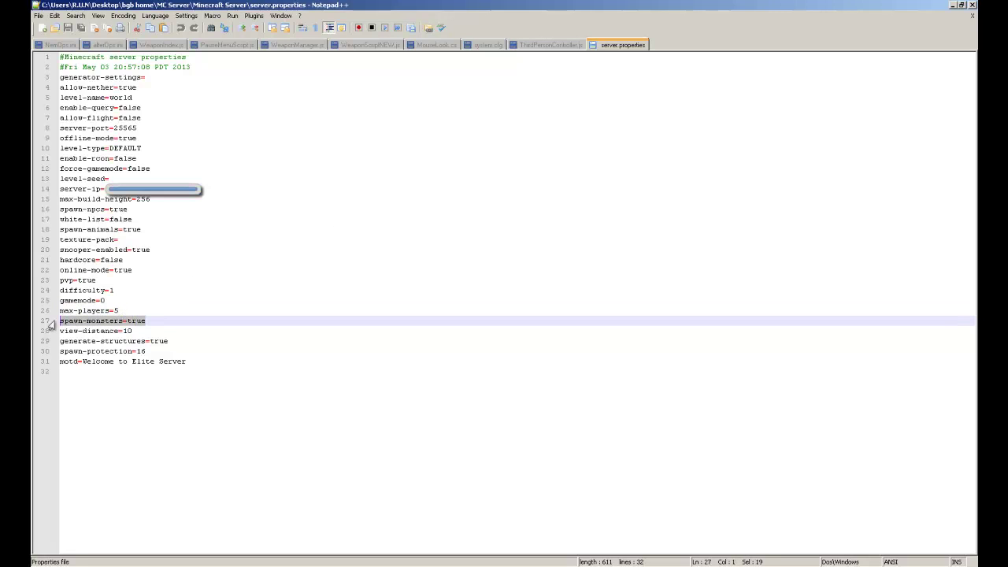
left_click(147, 321)
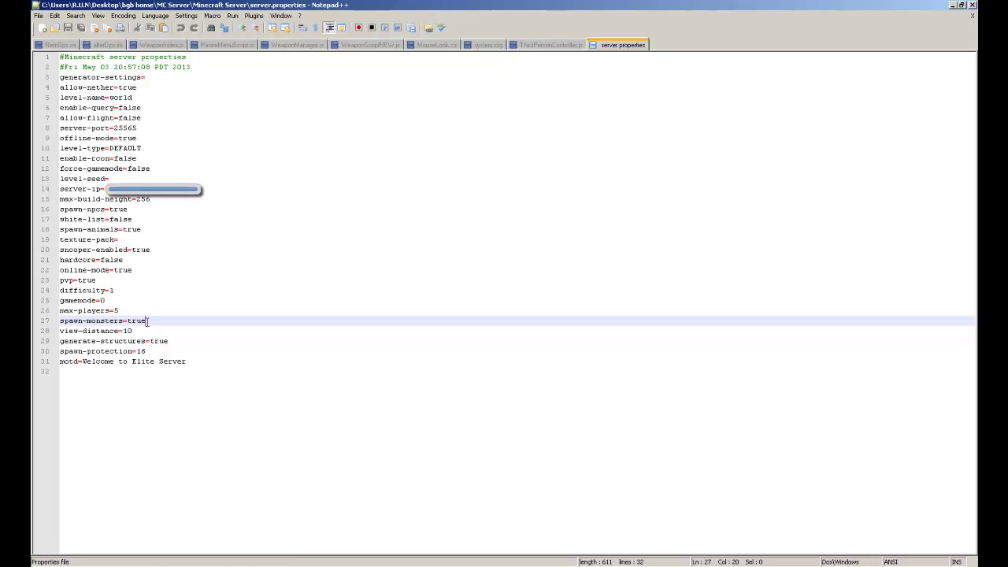
key("BackSpace")
key("BackSpace")
key("BackSpace")
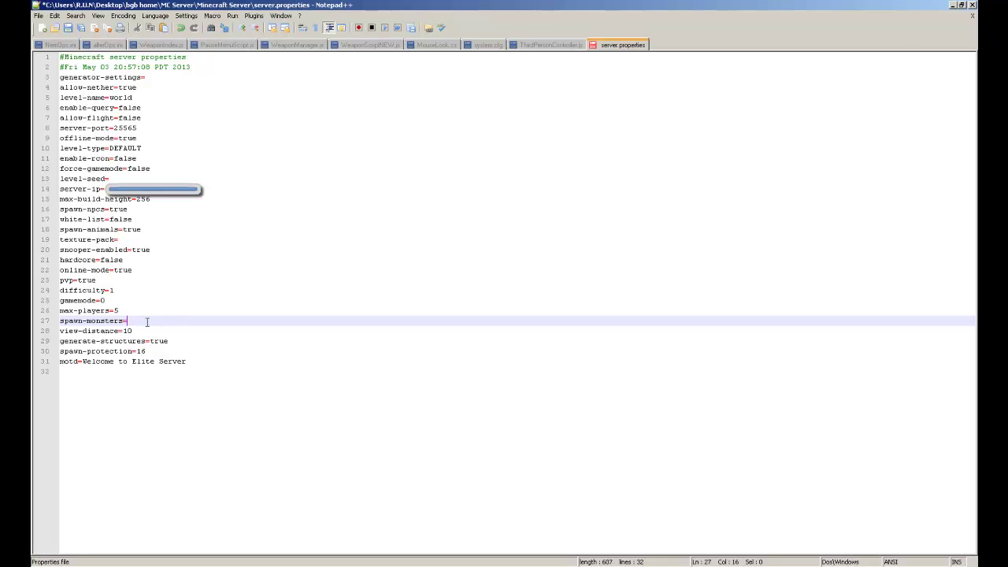
type("rue")
Review the view-distance, generate-structures and spawn-protection settings, highlighting the view-distance value and the spawn-protection line.
left_click_drag(64, 331, 143, 323)
left_click(148, 331)
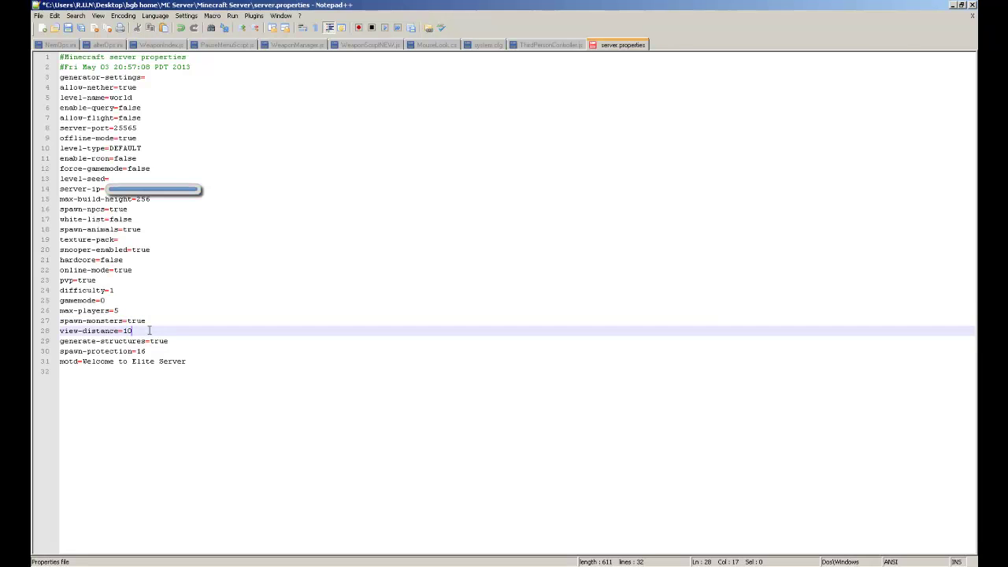
left_click_drag(149, 331, 122, 331)
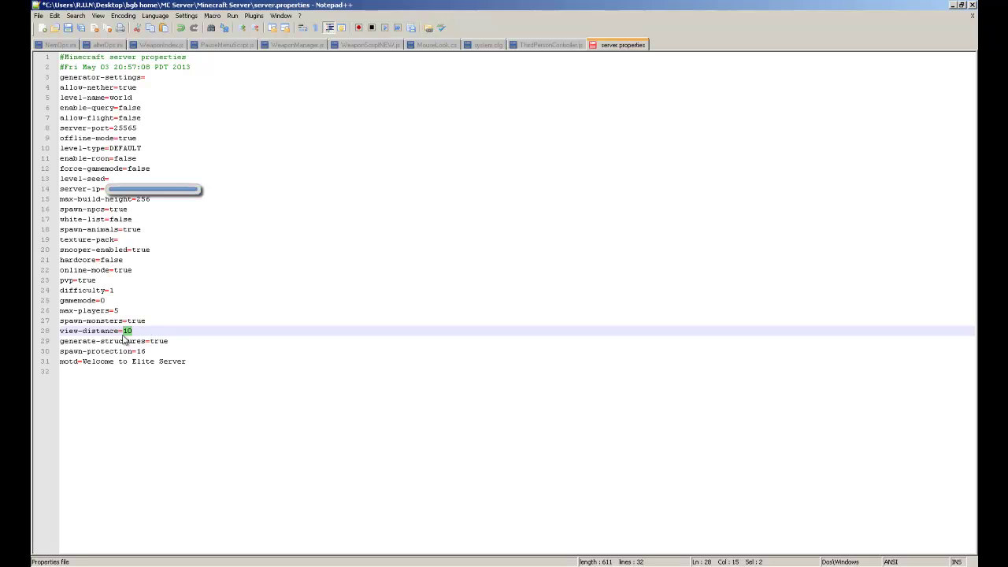
left_click(175, 341)
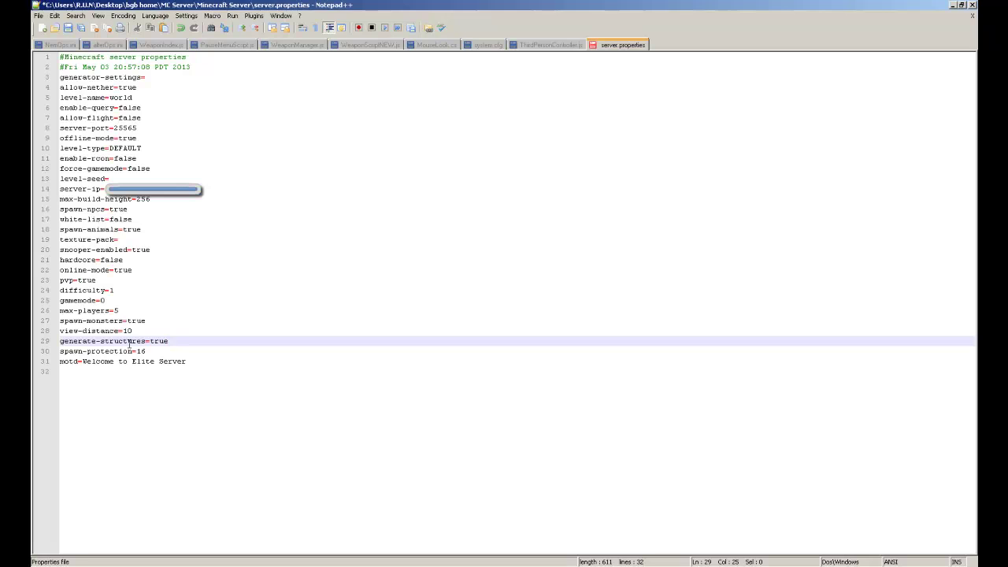
left_click_drag(91, 352, 155, 353)
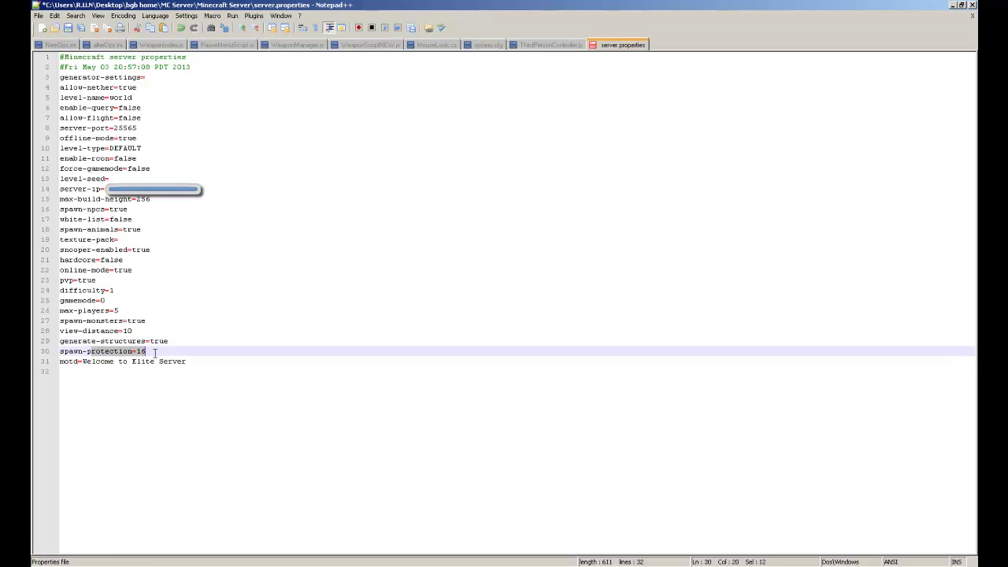
left_click(163, 352)
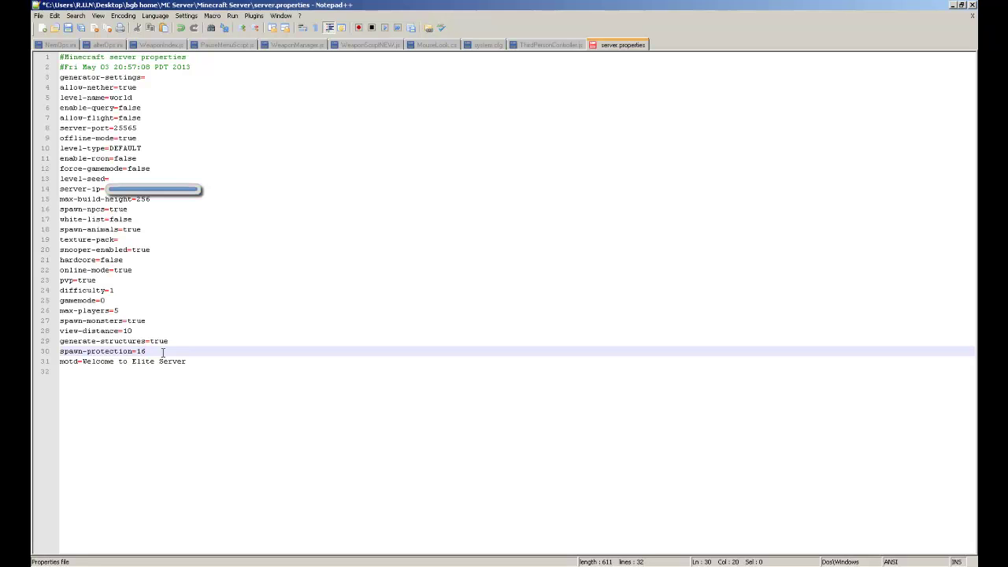
left_click_drag(163, 352, 79, 354)
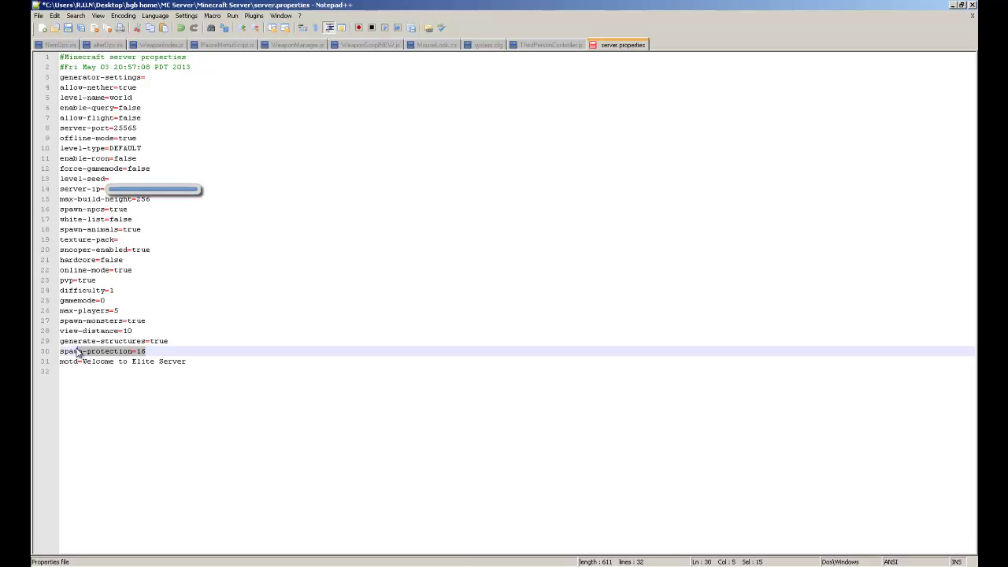
left_click(188, 352)
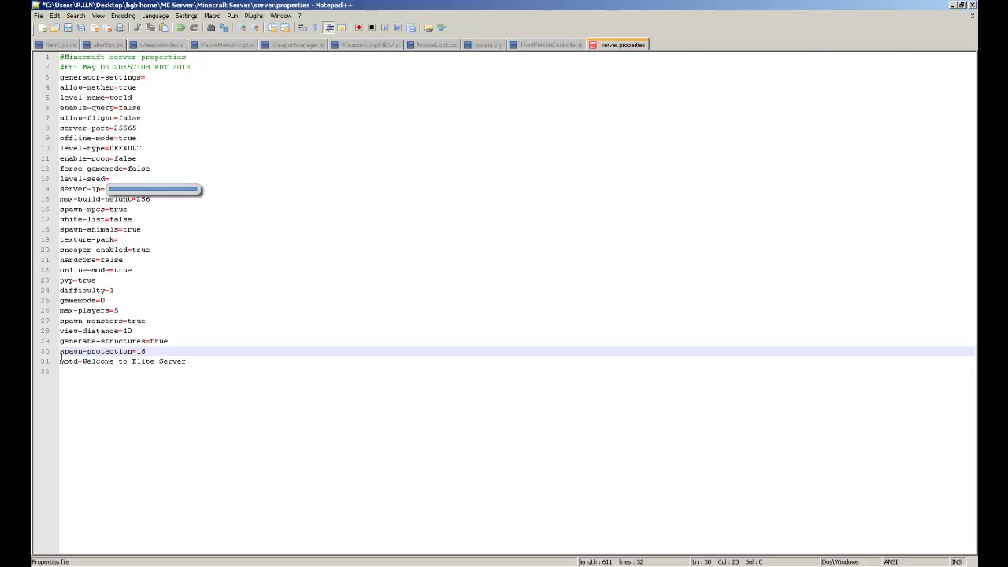
Replace the motd text on the last settings line with "Welcome everybody".
left_click_drag(60, 362, 189, 361)
left_click(189, 361)
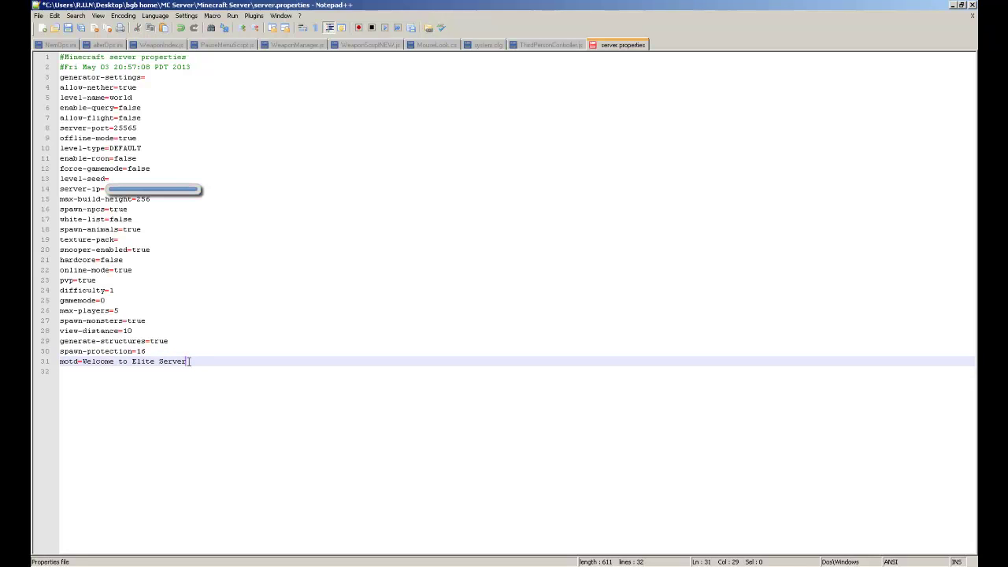
left_click_drag(189, 362, 85, 362)
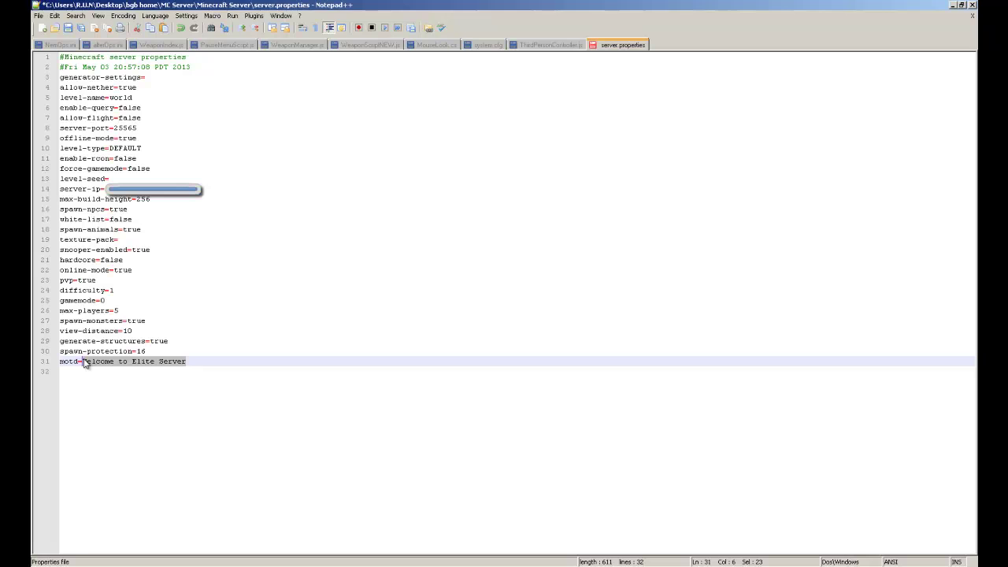
left_click(153, 361)
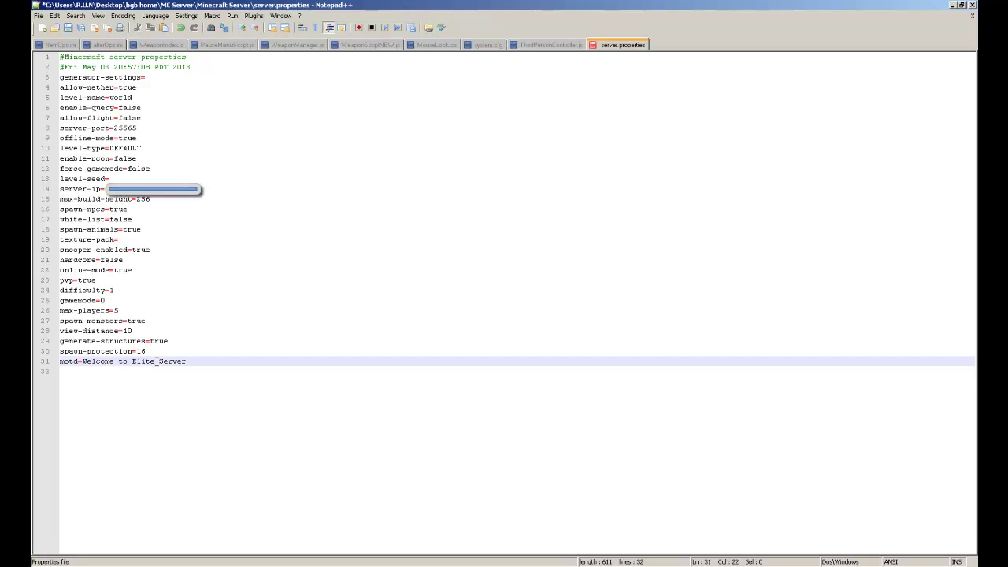
left_click_drag(186, 361, 86, 363)
type("W")
type("OD is ")
type("awesome")
key("BackSpace")
key("BackSpace")
key("BackSpace")
key("BackSpace")
key("BackSpace")
key("BackSpace")
key("BackSpace")
key("BackSpace")
key("BackSpace")
key("BackSpace")
key("BackSpace")
key("BackSpace")
key("BackSpace")
type("elcome everybody")
Review the spawn-animals and pvp settings, and highlight the server-ip line.
left_click(71, 229)
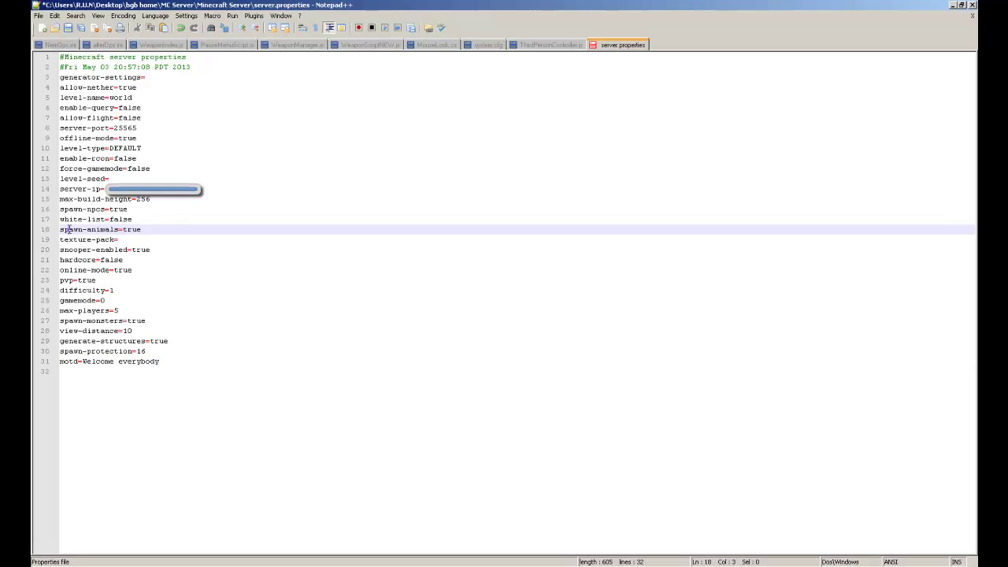
left_click(126, 230, "shift")
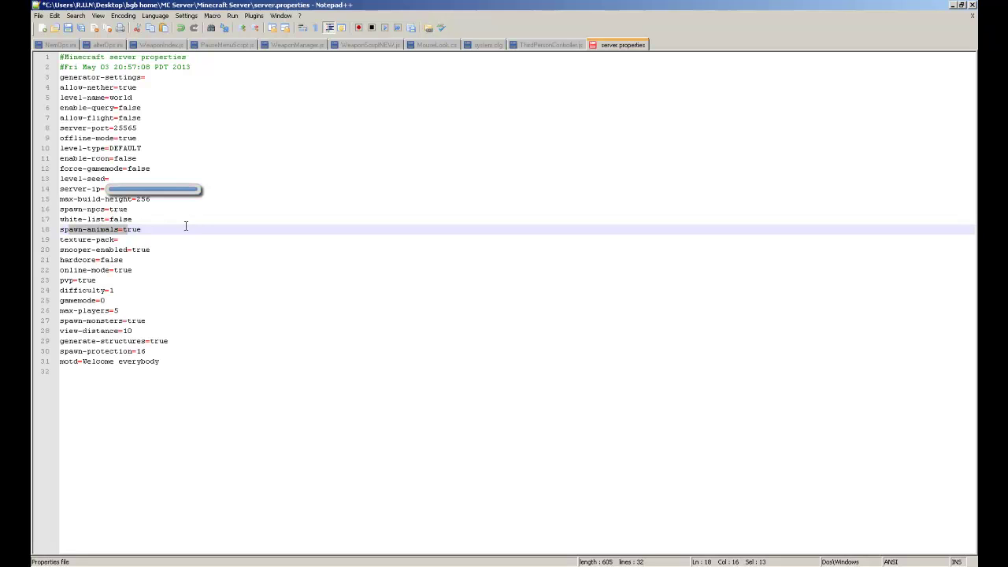
left_click_drag(162, 229, 82, 223)
left_click(104, 280)
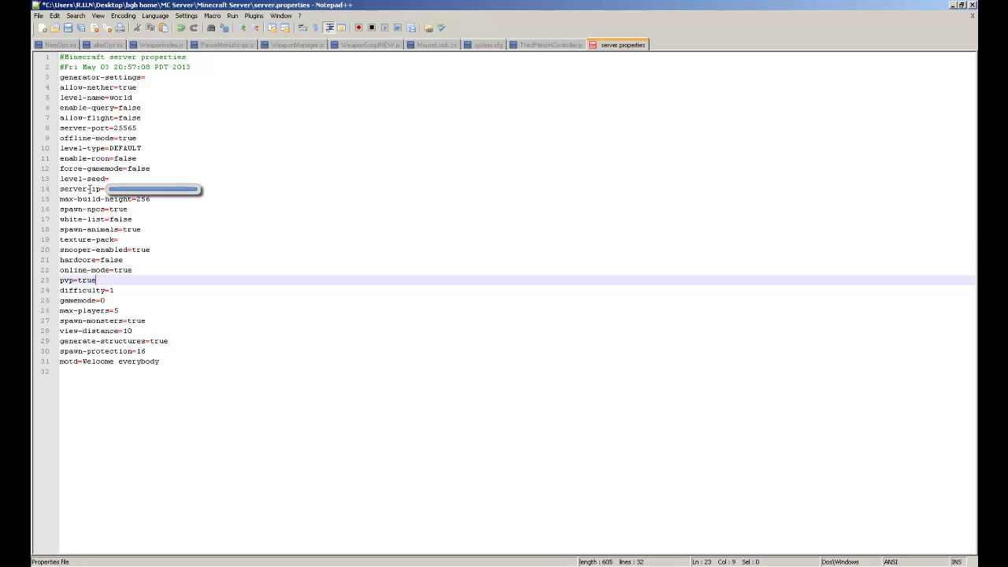
left_click(60, 189)
left_click_drag(60, 189, 165, 184)
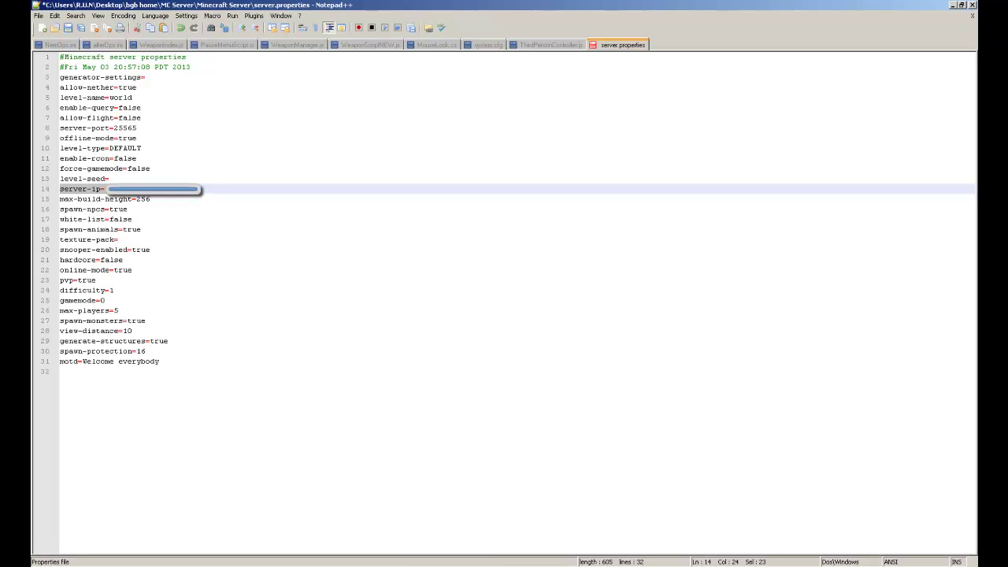
Open the Windows command prompt and run ipconfig.
key("super")
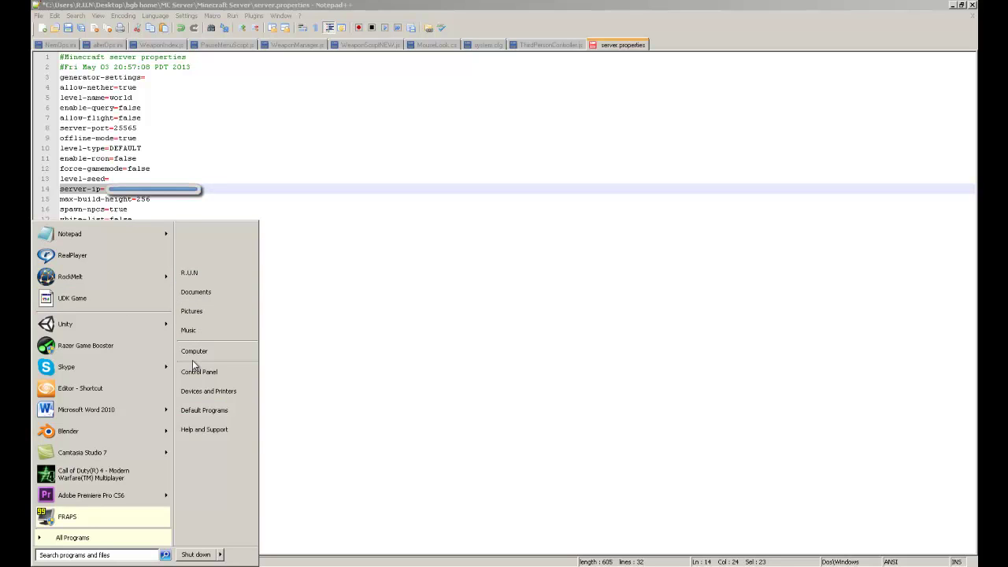
left_click(125, 556)
type("cmd")
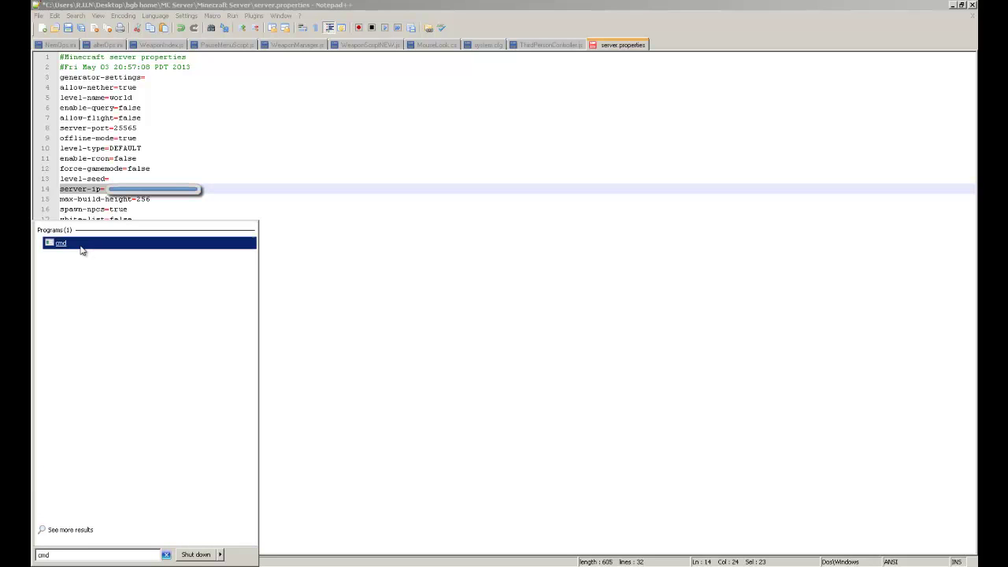
left_click(62, 244)
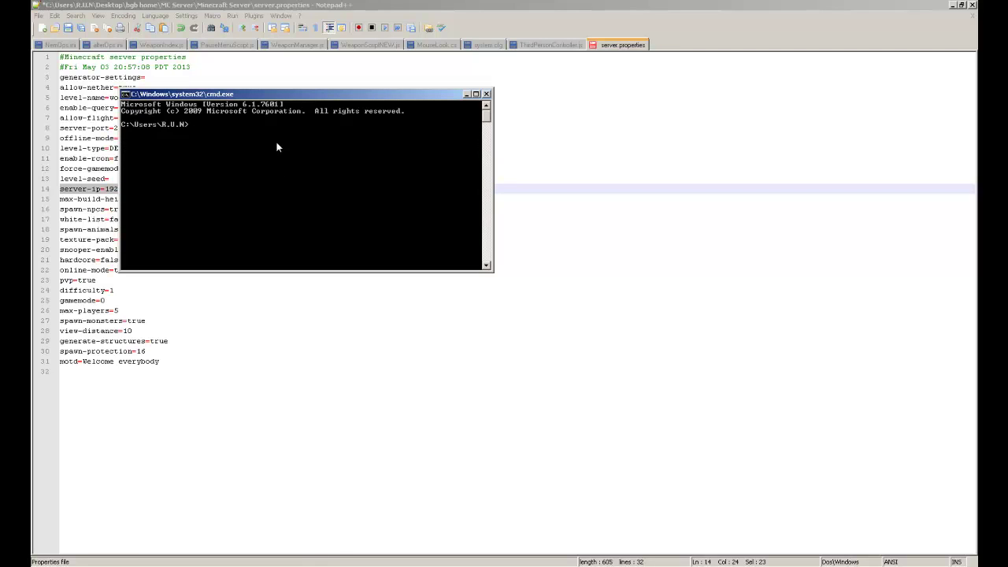
type("ipconfig")
key("Return")
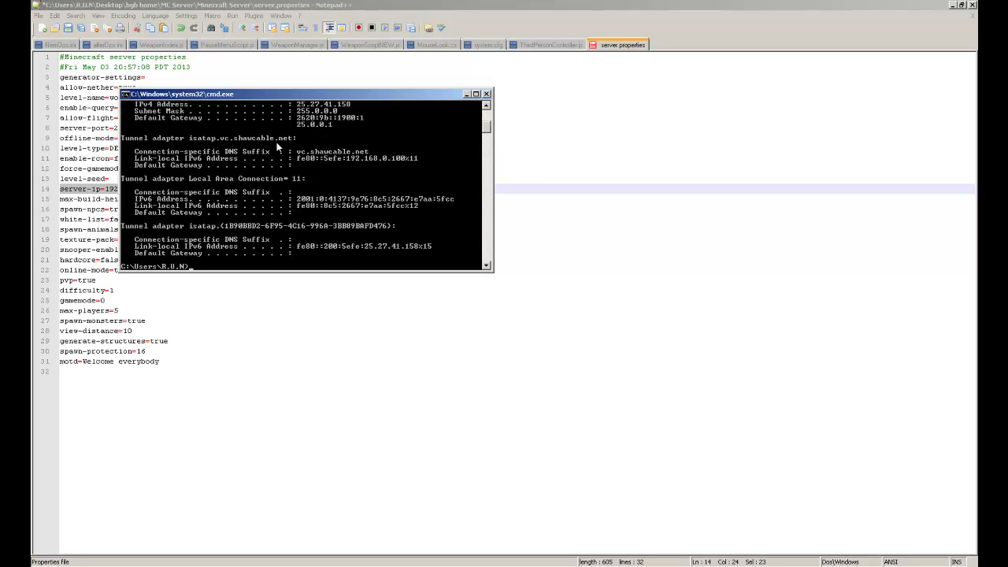
Locate the IPv4 address of the Local Area Connection adapter in the ipconfig output, and minimize the command prompt.
scroll(289, 156, "up", 5)
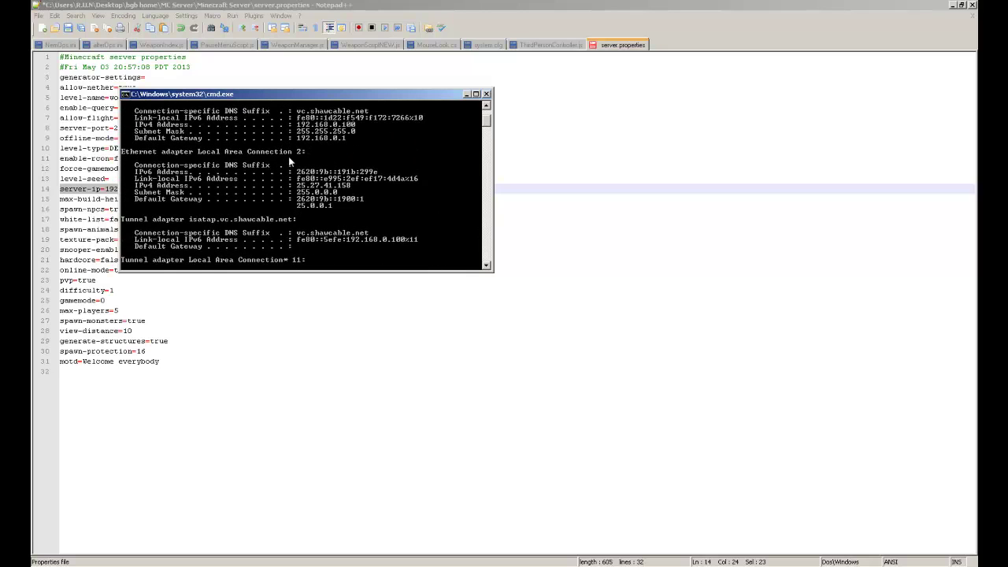
scroll(289, 156, "up", 1)
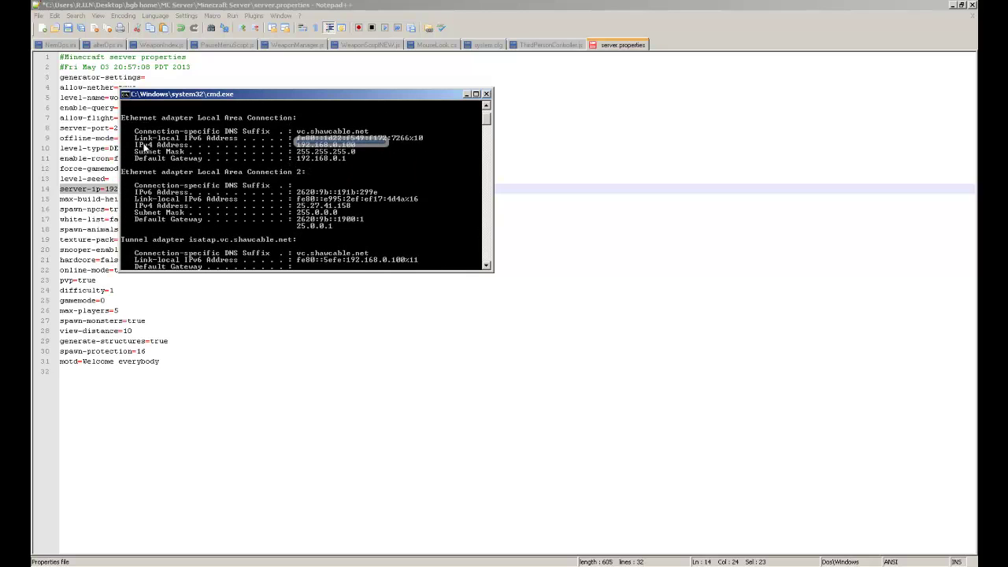
scroll(297, 215, "down", 3)
scroll(296, 215, "down", 4)
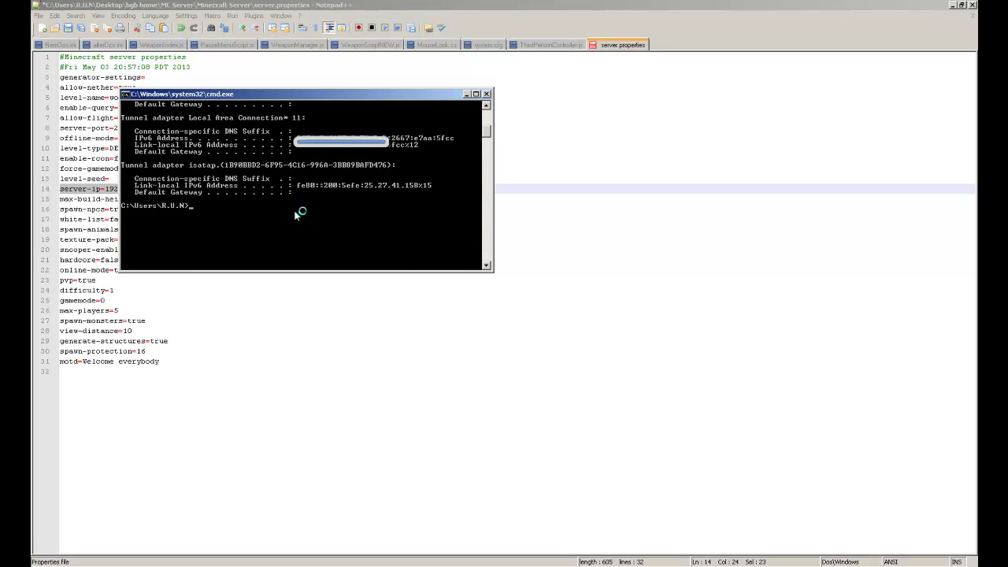
scroll(298, 212, "up", 4)
scroll(299, 213, "up", 2)
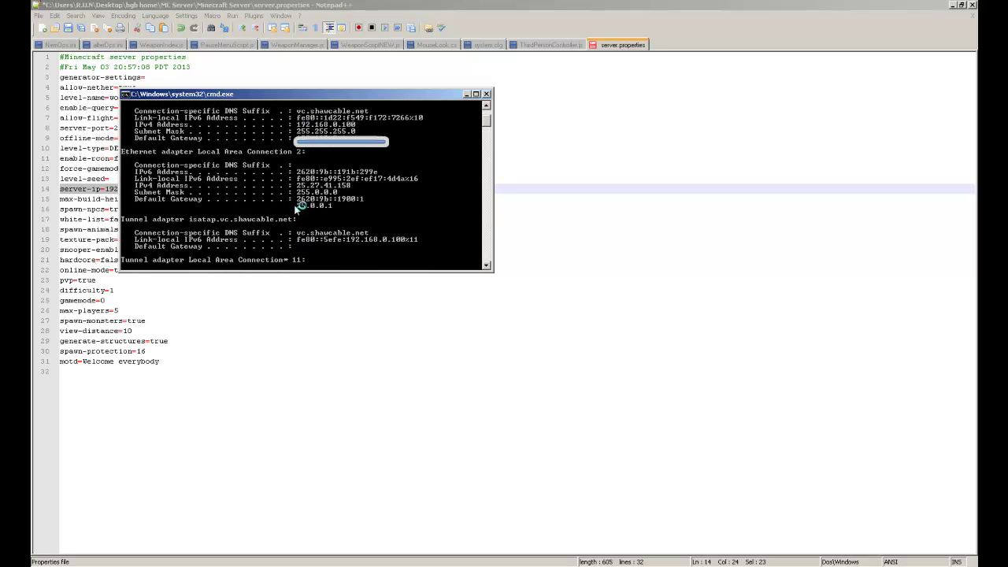
scroll(176, 174, "up", 1)
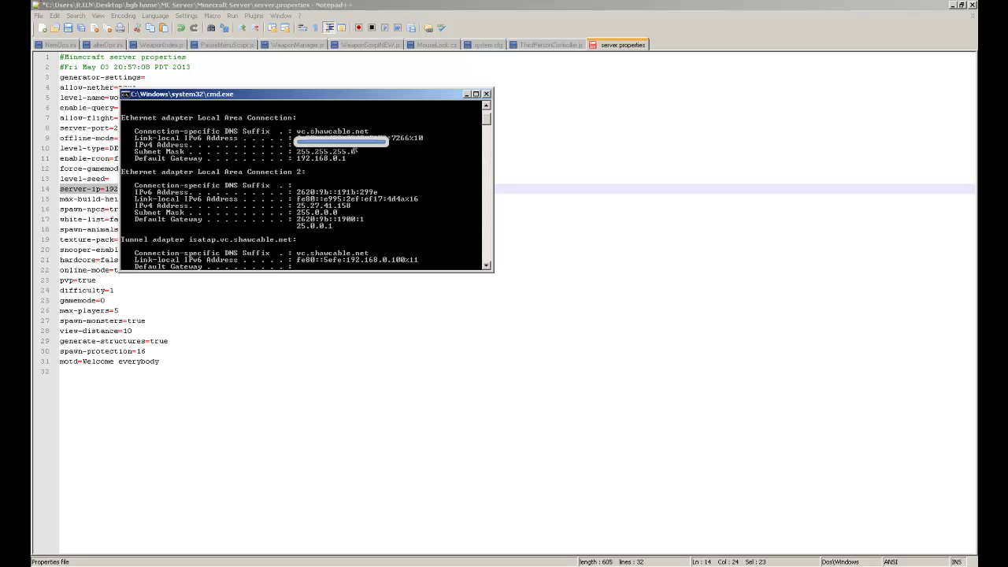
left_click(466, 95)
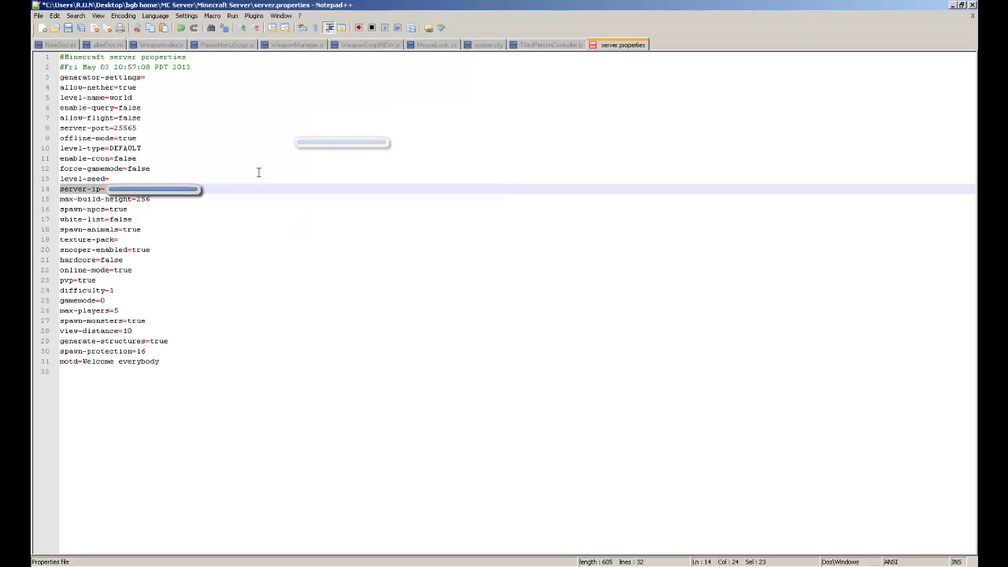
Highlight the value on the server-ip line and save server.properties.
mouse_move(163, 189)
left_mouse_down()
mouse_move(63, 190)
mouse_move(161, 189)
left_mouse_up()
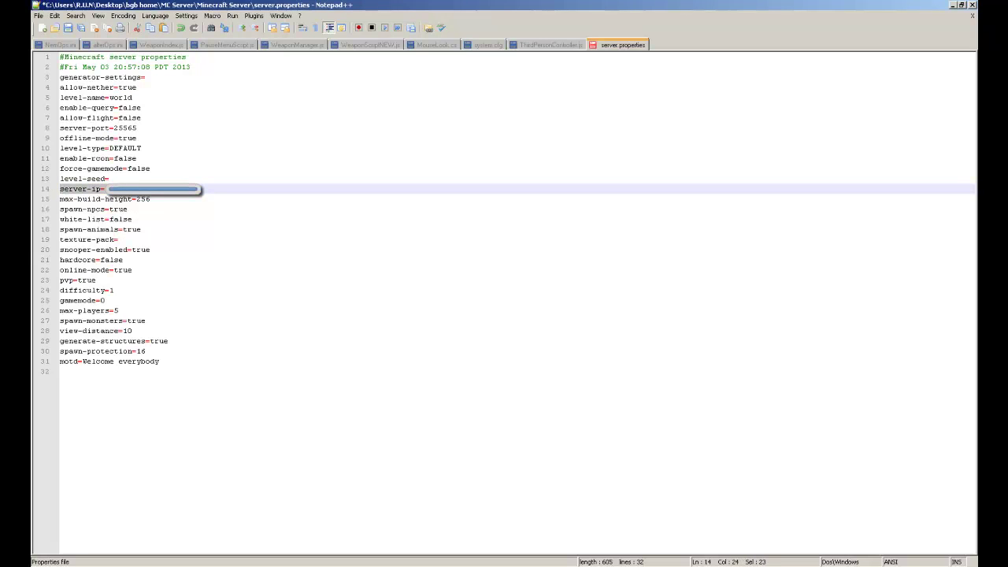
key("End")
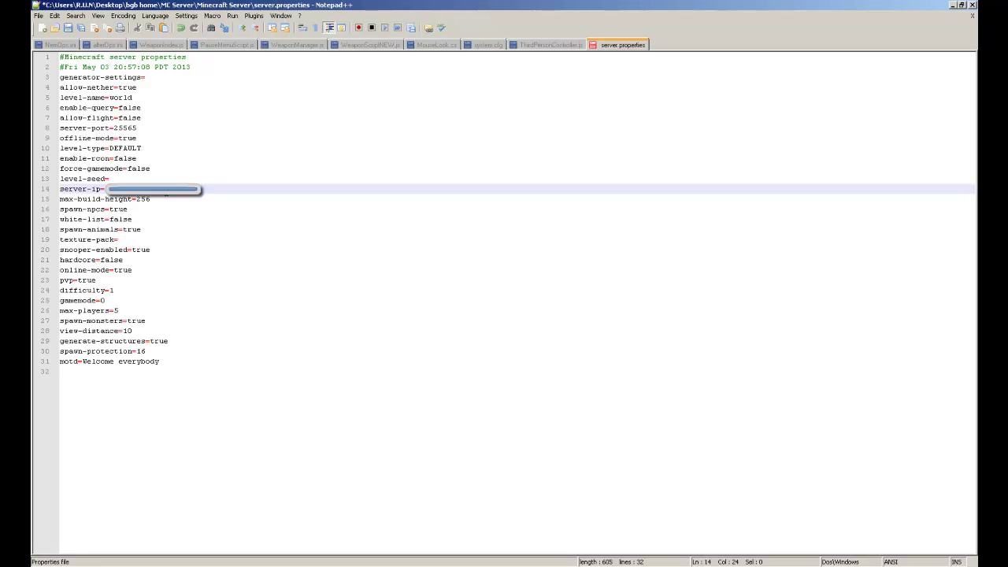
left_click_drag(163, 190, 105, 189)
key("ctrl+s")
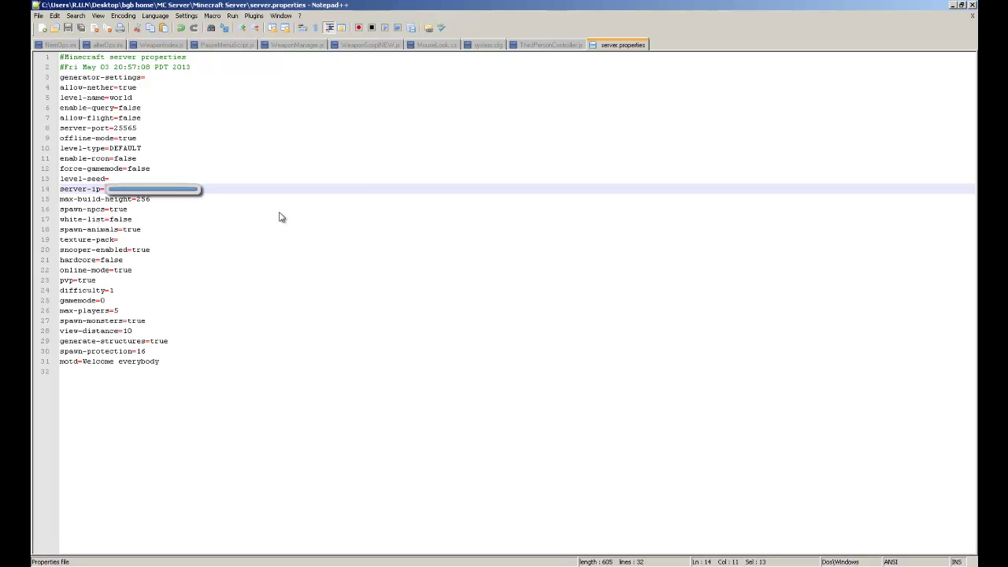
Bring the command prompt back, check the Local Area Connection's default gateway, and return to the desktop.
key("super+d")
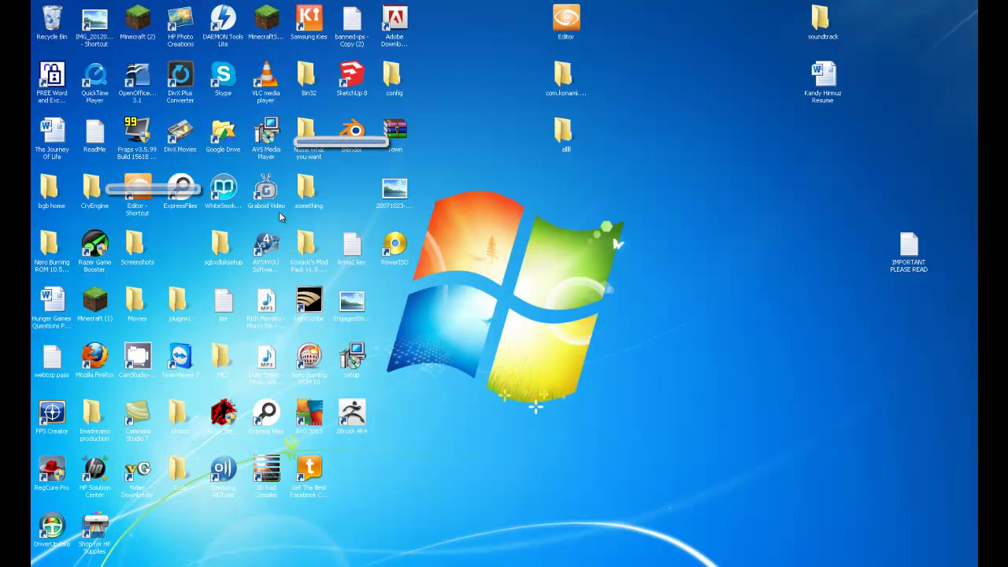
key("alt+Tab")
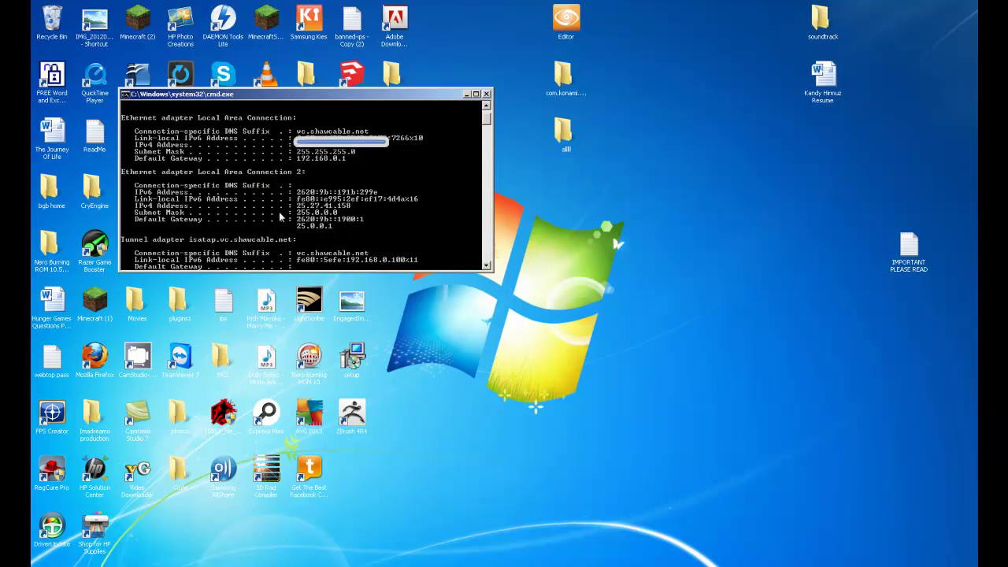
scroll(279, 217, "down", 1)
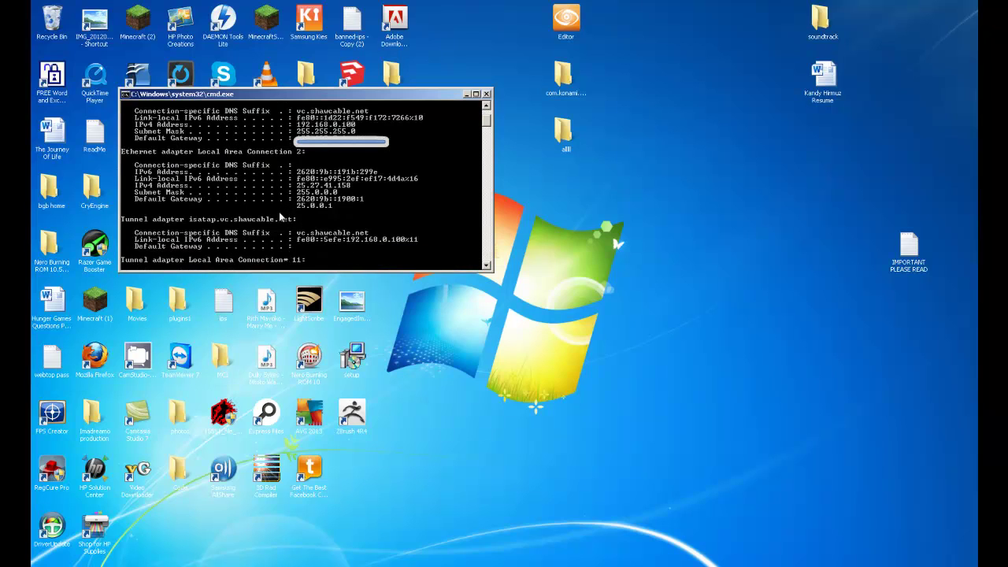
scroll(280, 216, "up", 1)
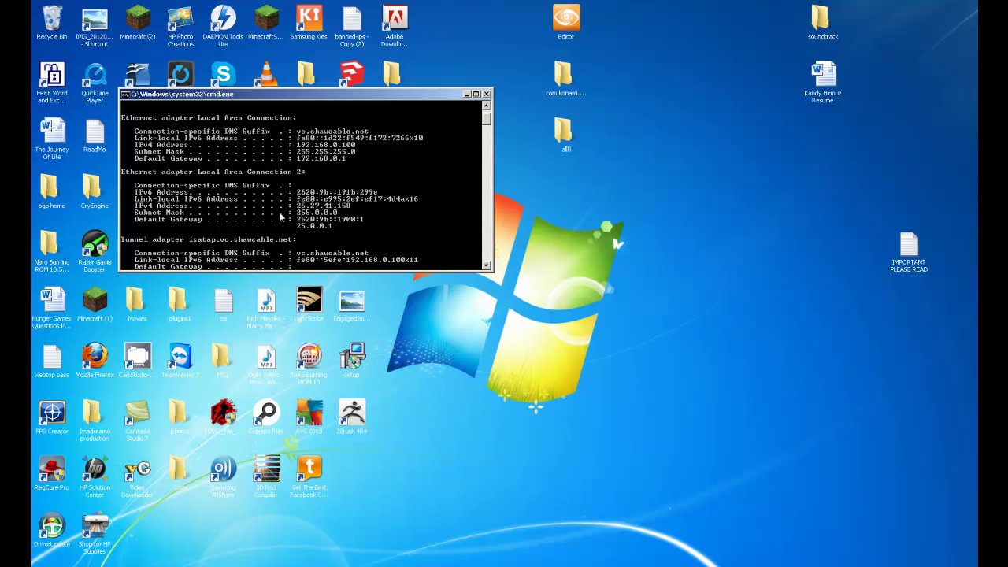
key("super+d")
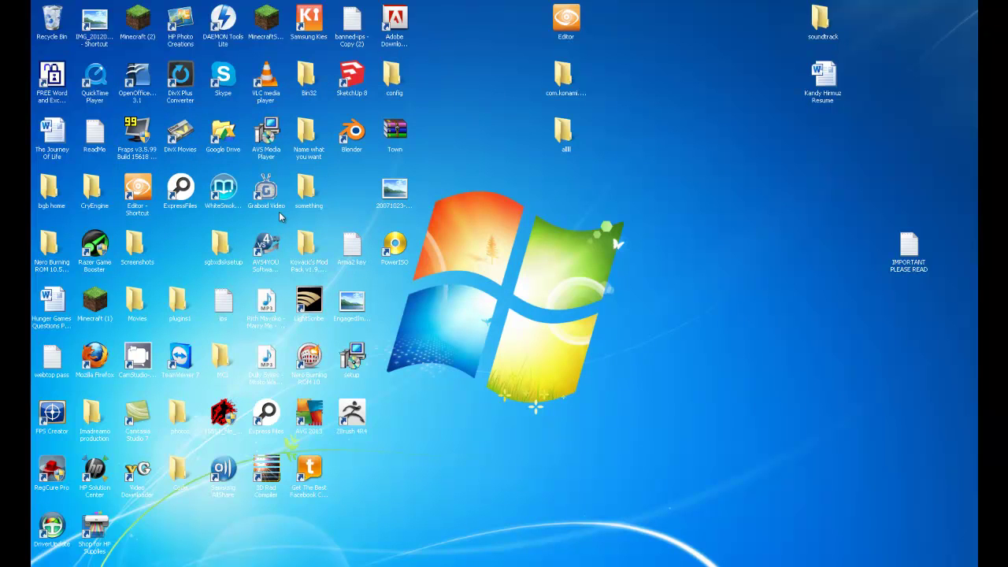
Switch to the RockMelt browser and load the router's configuration page at 192.168.0.1.
key("alt+Tab")
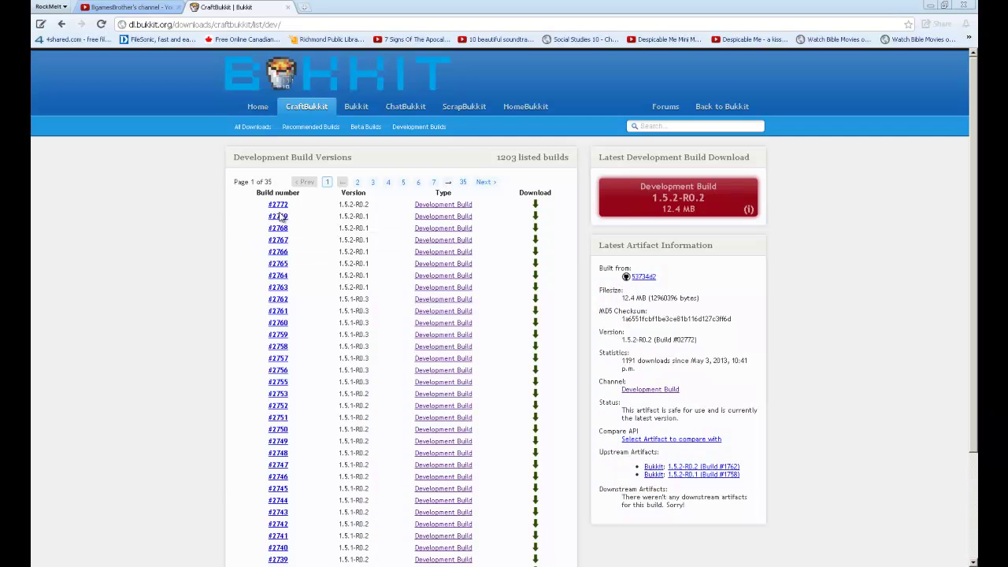
left_click(281, 216)
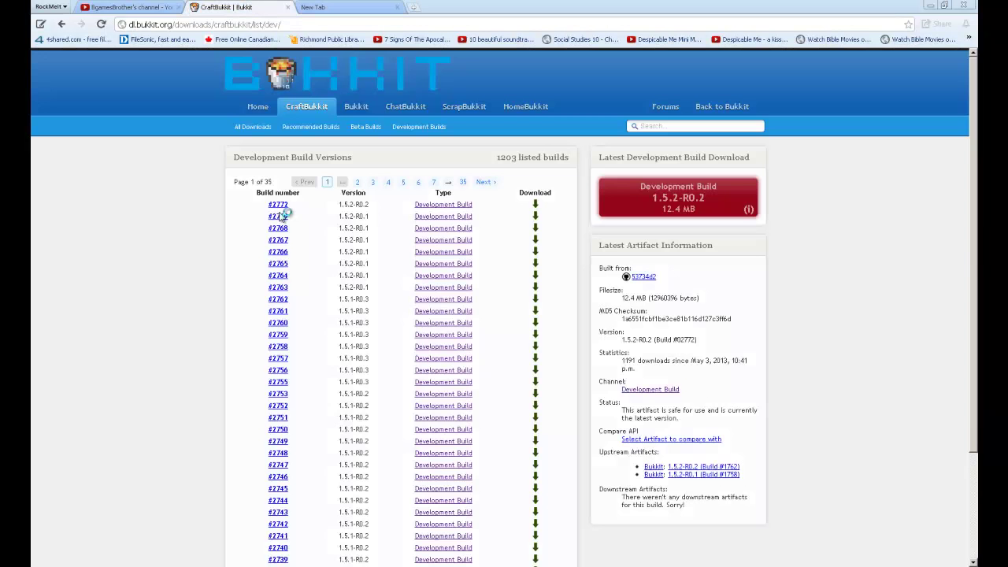
key("ctrl+l")
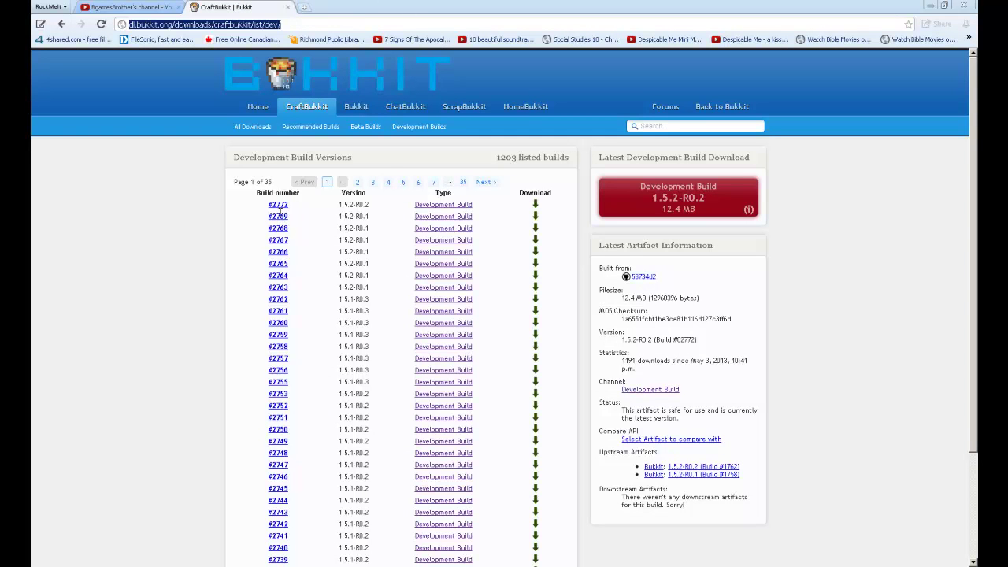
type("19")
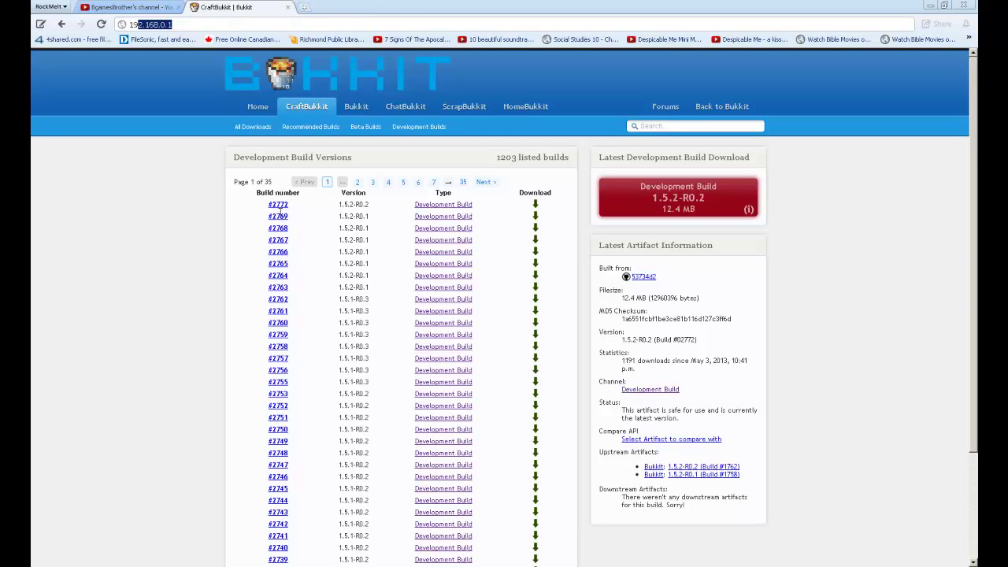
type("2.168")
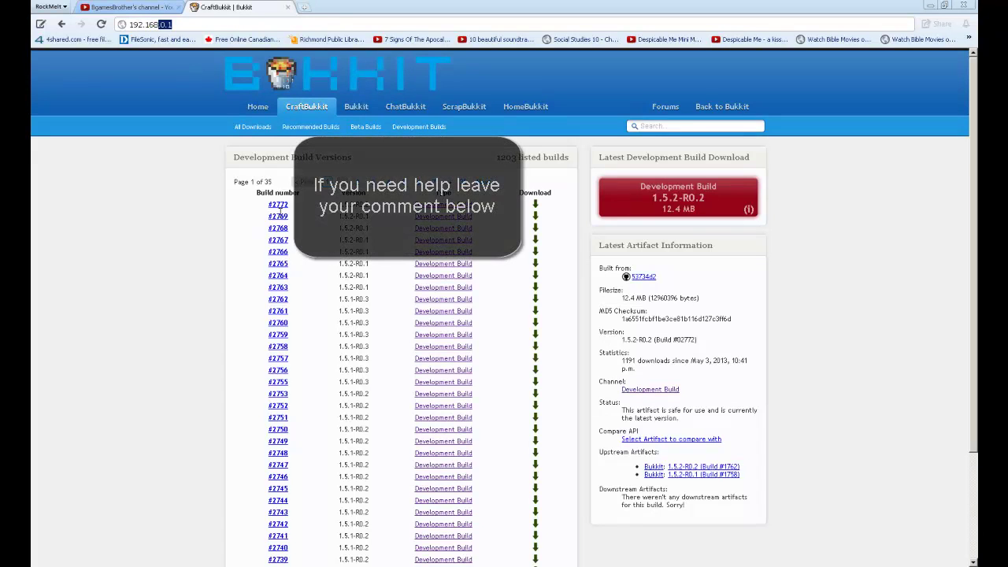
key("Return")
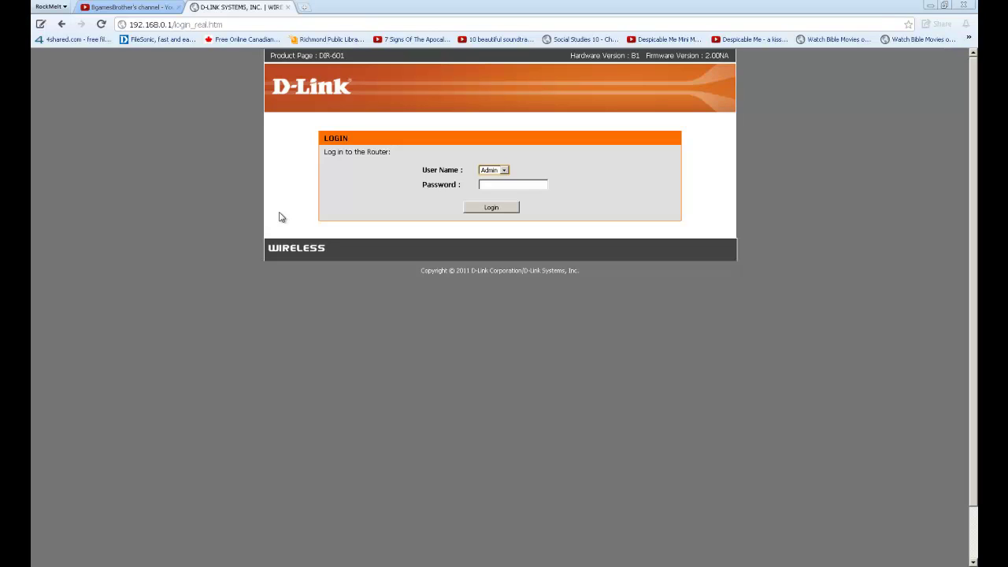
Log in to the D-Link router as Admin with the account password.
key("alt+Down")
key("Return")
key("Tab")
type("••••••••")
key("Return")
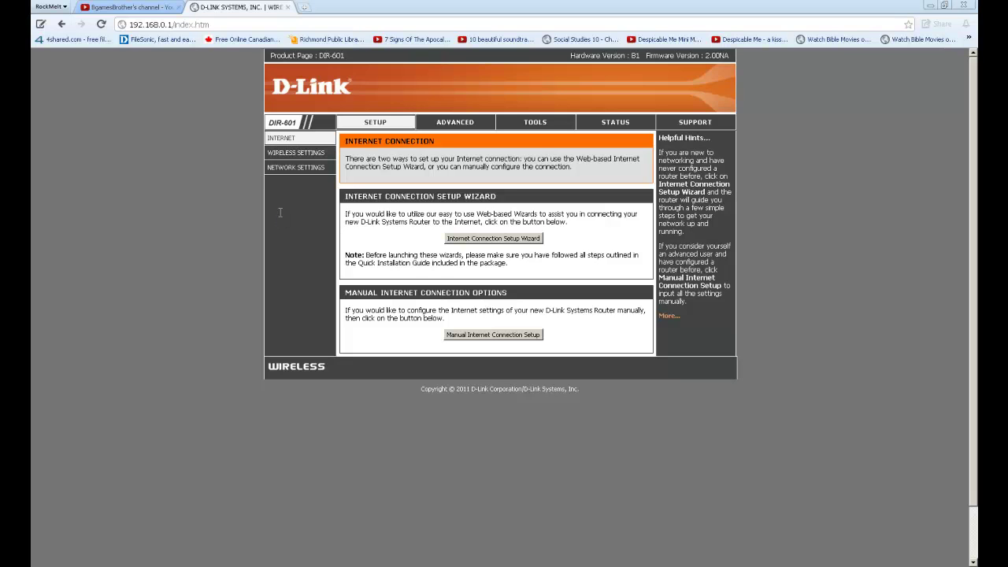
Open the port forwarding rules in the router's advanced settings and bring the Minecraft rule into view.
key("Return")
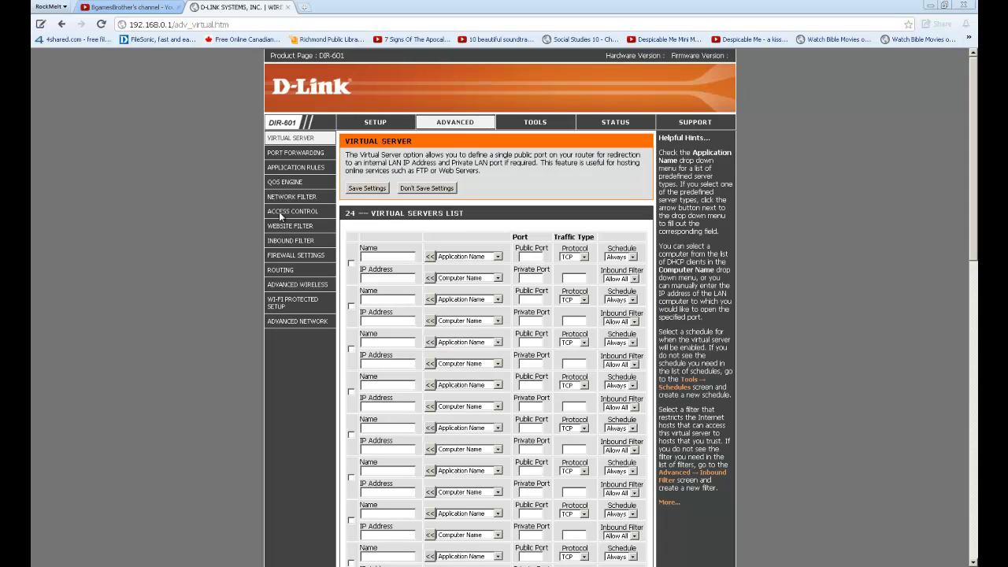
key("Tab")
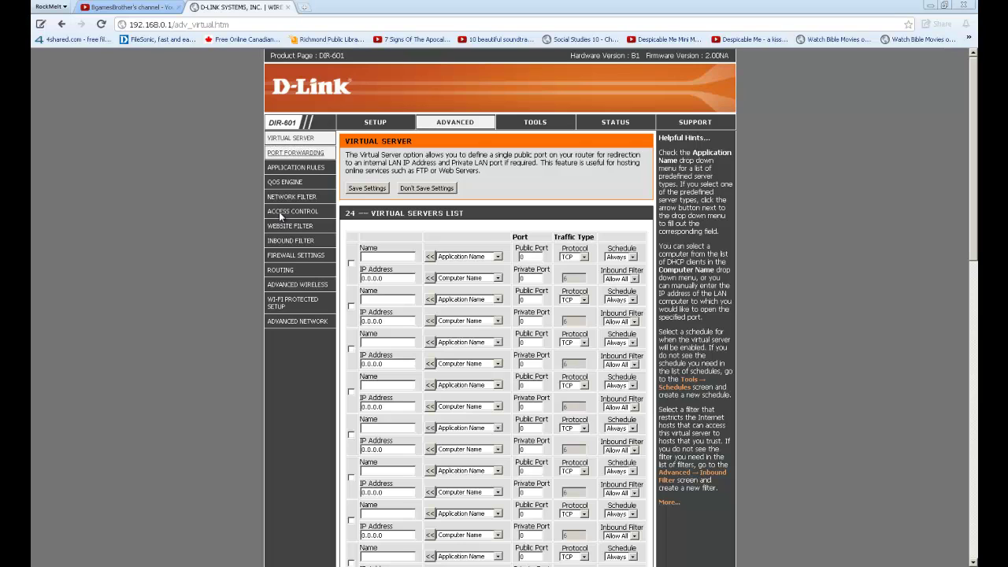
key("Return")
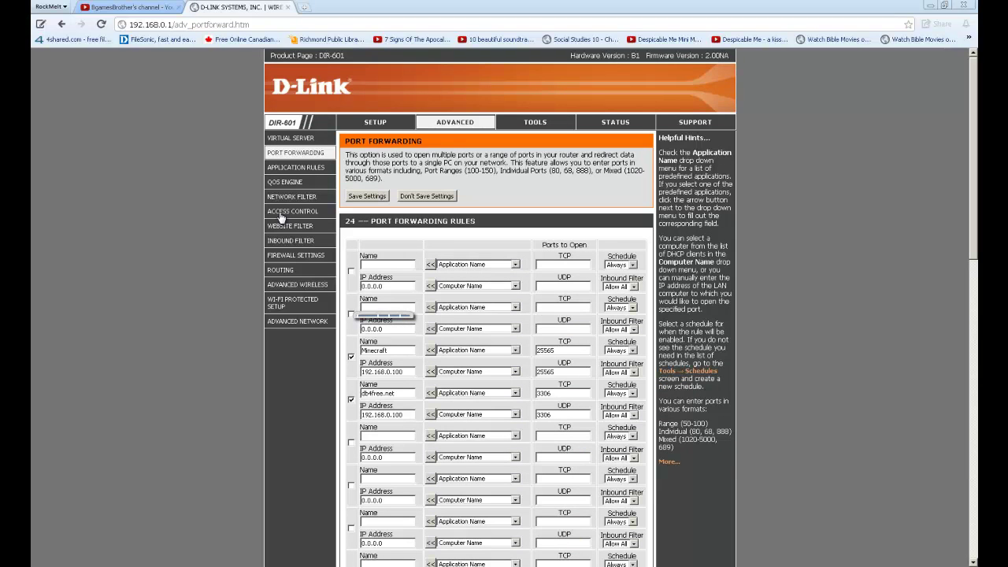
scroll(280, 215, "down", 1)
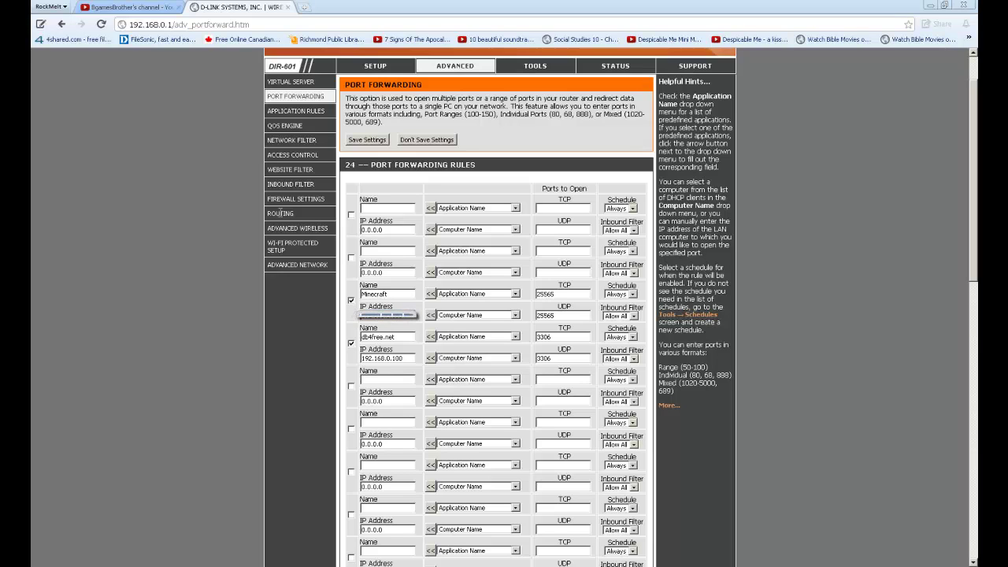
Review the Minecraft port forwarding rule's fields and switch to the command prompt to compare its IP address with the IPv4 address.
key("Tab")
key("End")
key("Tab")
key("Tab")
key("Tab")
key("Tab")
key("Tab")
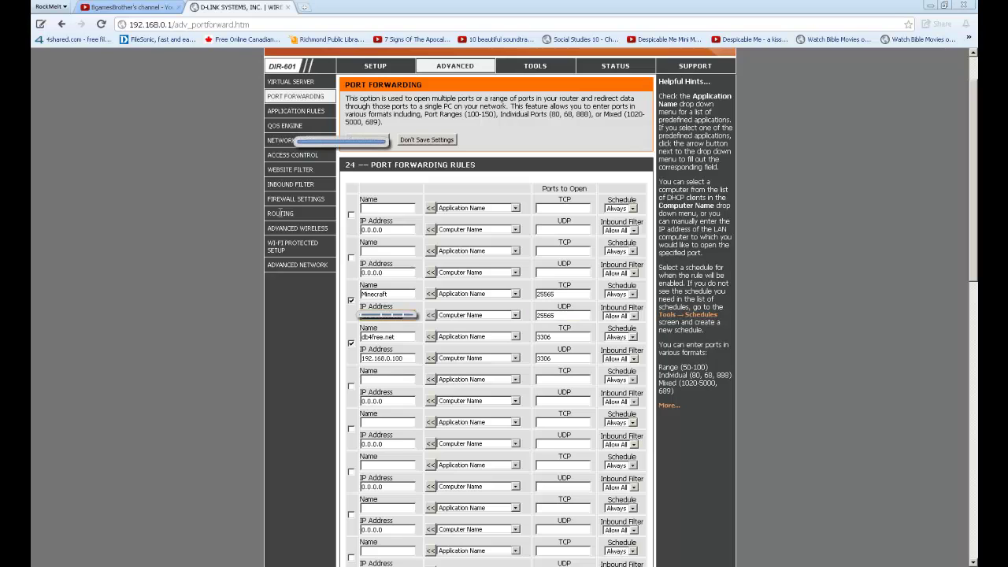
key("alt+Tab")
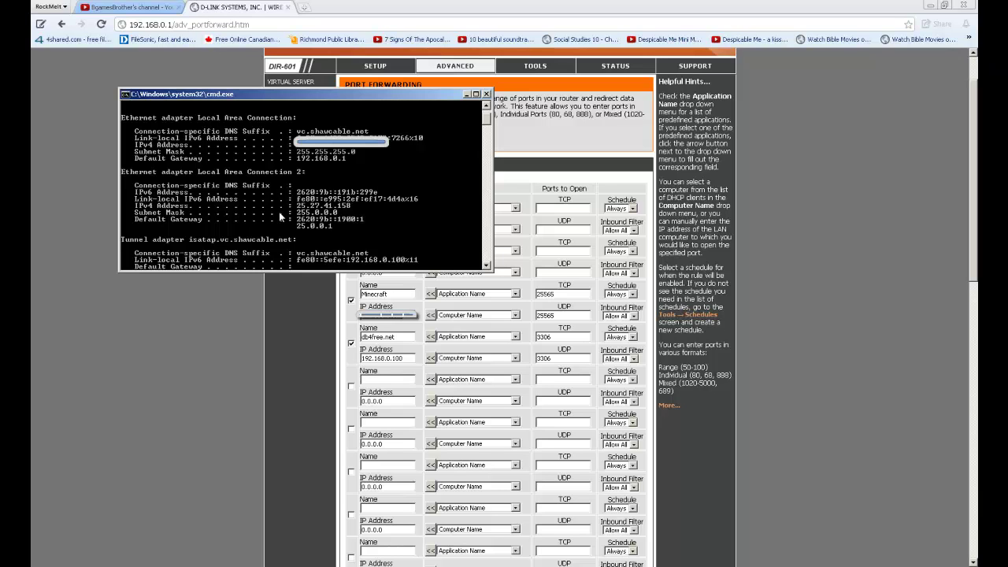
Minimize the command prompt and save the router's port forwarding settings, confirming the save.
left_click(465, 94)
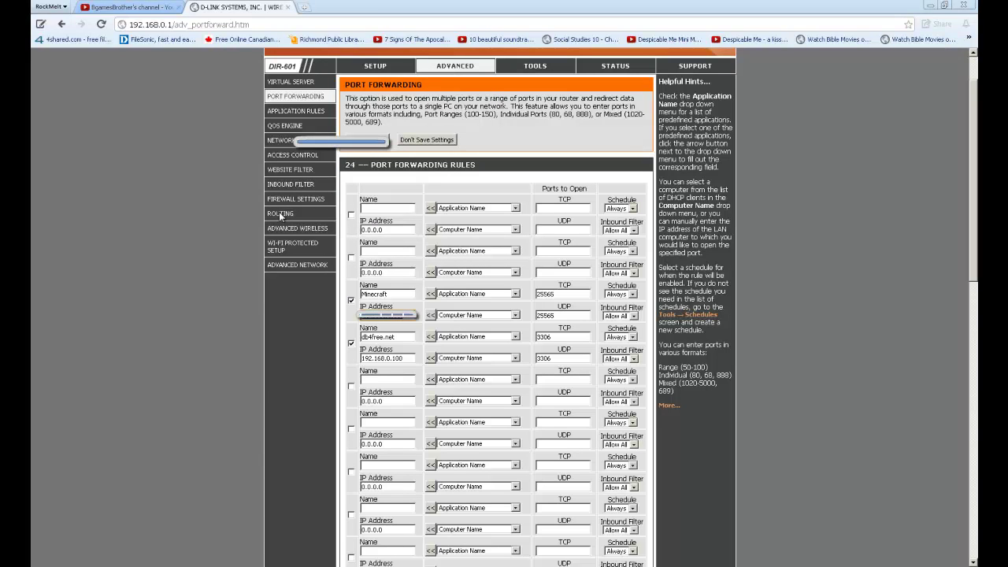
key("space")
key("Return")
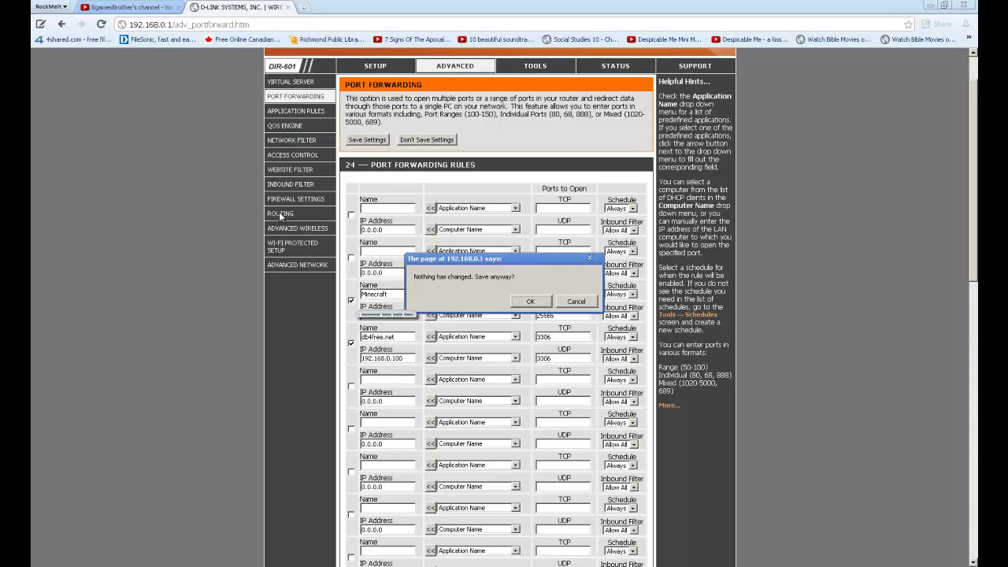
key("Return")
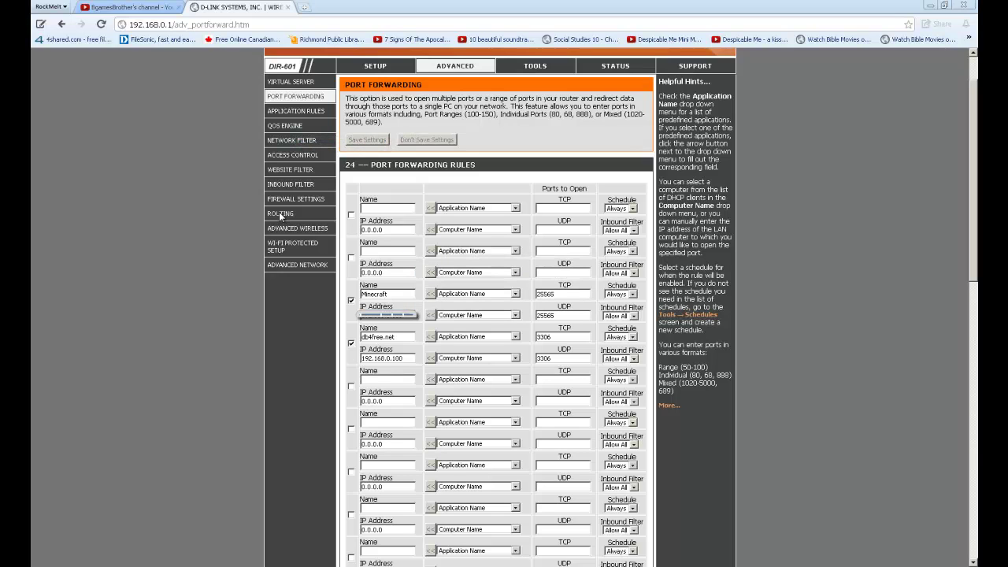
left_click(281, 214)
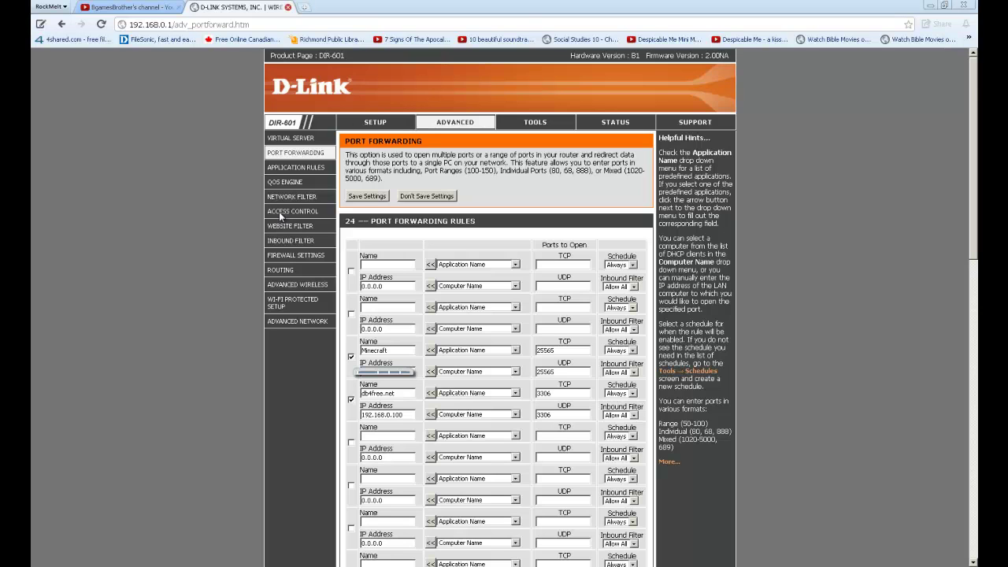
Close the router page and switch to the server.properties file in Notepad++.
key("ctrl+w")
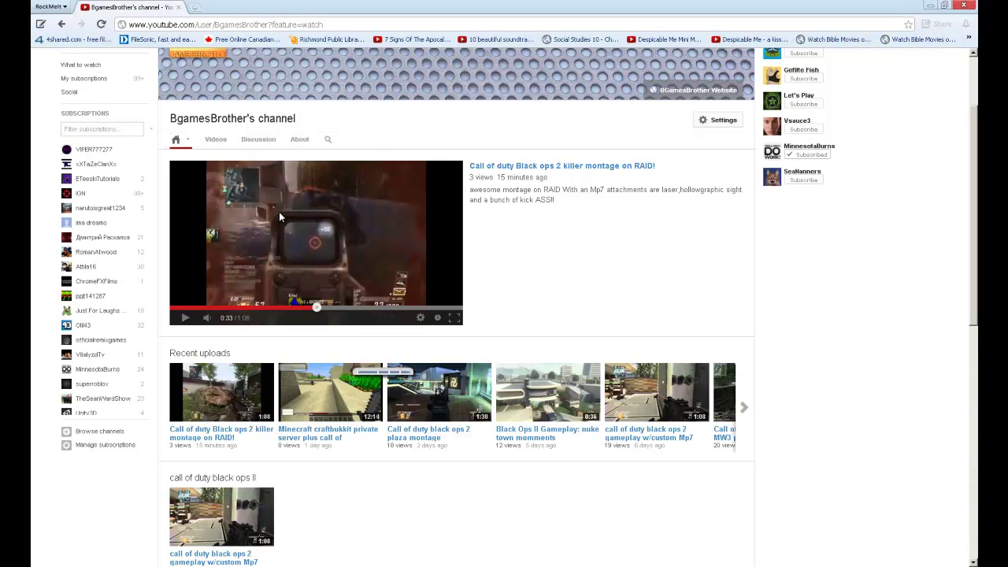
key("ctrl+w")
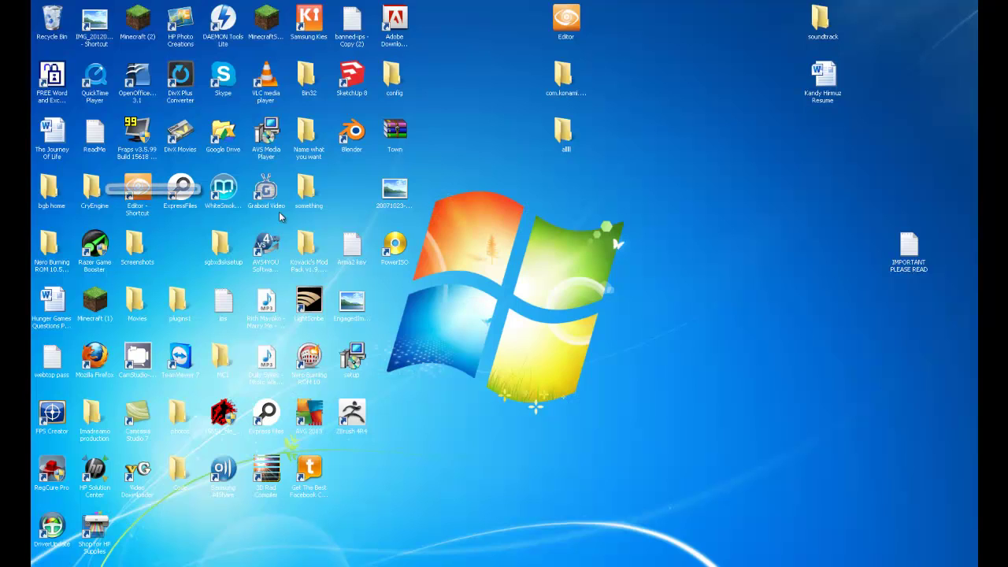
key("alt+Tab")
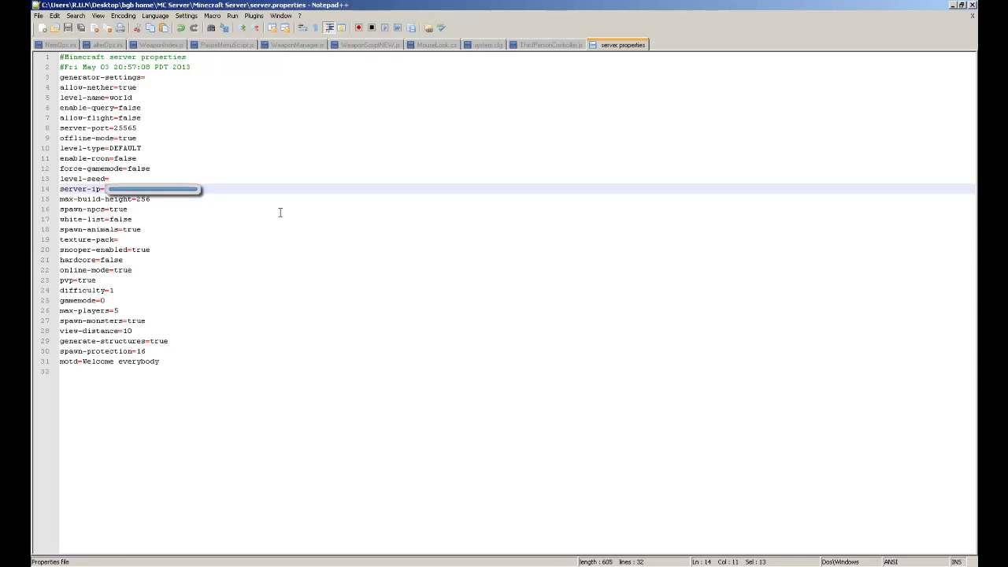
Review the settings in server.properties, from generator-settings down to the motd line.
left_click_drag(97, 77, 141, 249)
key("Down")
key("Down")
key("Down")
key("Down")
key("Down")
key("Down")
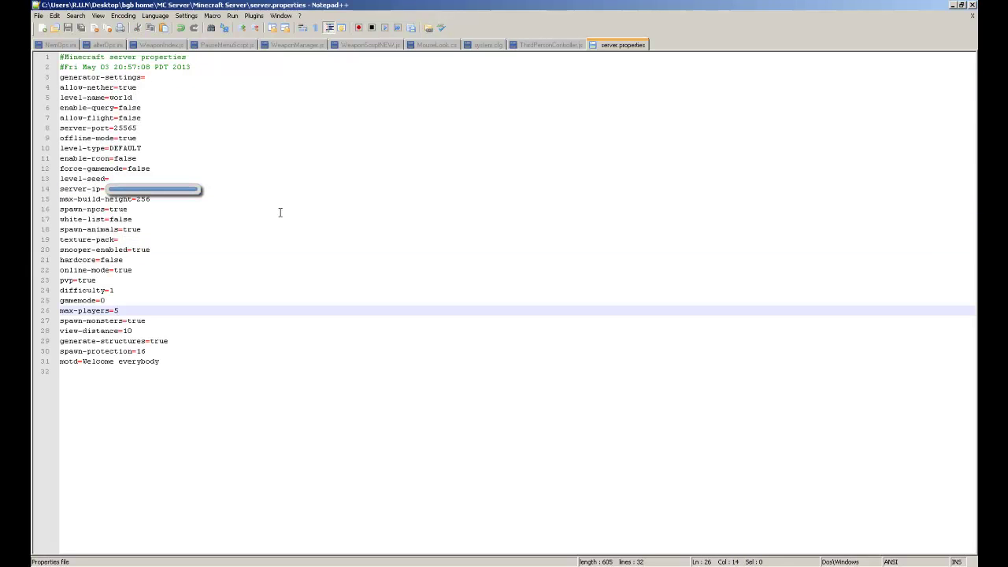
key("Down")
key("Down")
key("Down")
key("Down")
key("Down")
key("End")
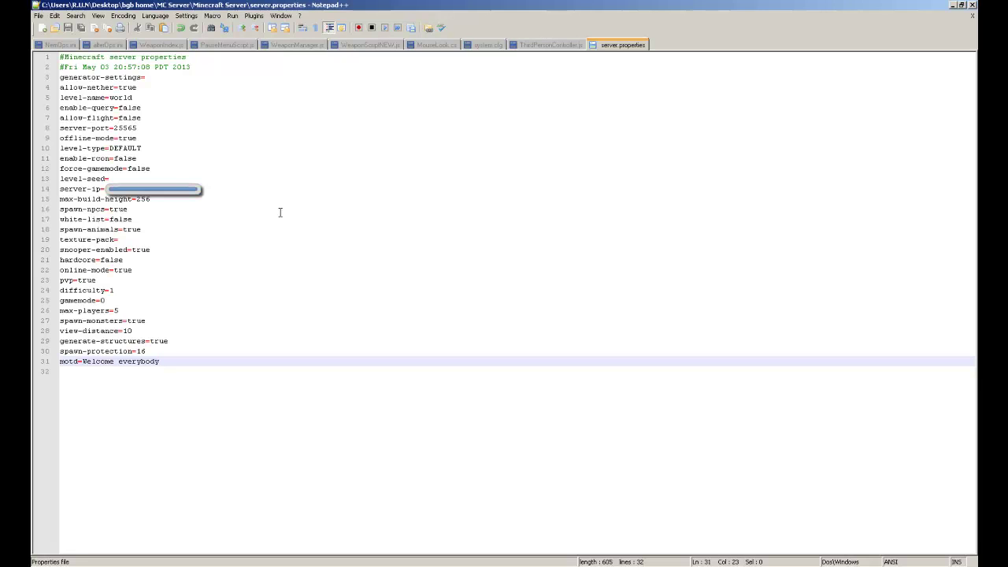
key("Up")
key("Up")
key("Up")
key("Up")
key("Up")
key("Up")
key("Up")
key("Up")
key("shift+Up")
key("shift+Up")
key("shift+Up")
key("shift+Up")
key("shift+Up")
key("shift+Up")
key("shift+Up")
key("shift+Up")
key("shift+Up")
key("shift+Up")
key("shift+Up")
key("shift+Up")
key("shift+Up")
key("shift+Up")
key("shift+Up")
key("shift+Up")
key("shift+Up")
key("shift+Up")
key("shift+Up")
key("shift+Up")
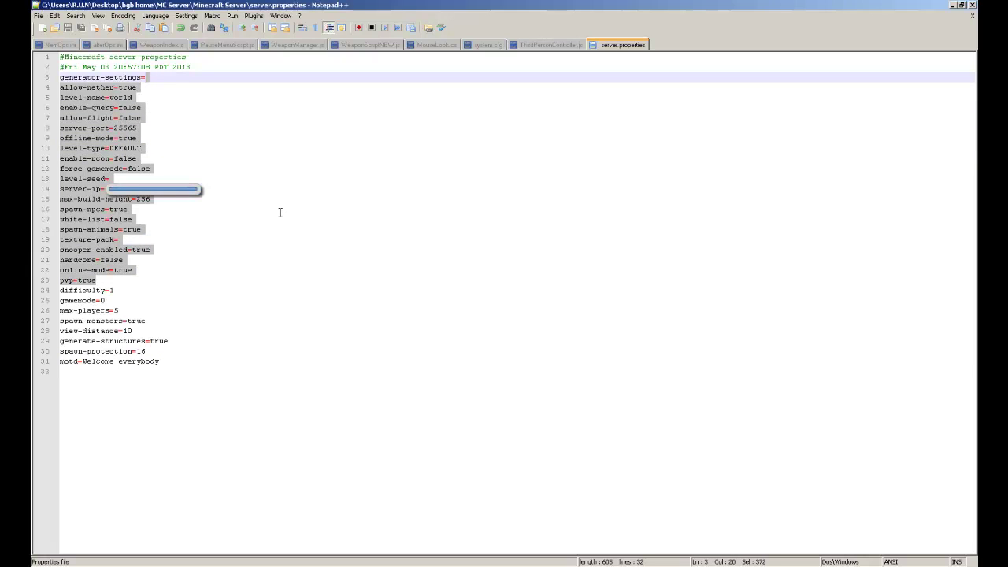
key("Left")
key("Left")
key("Left")
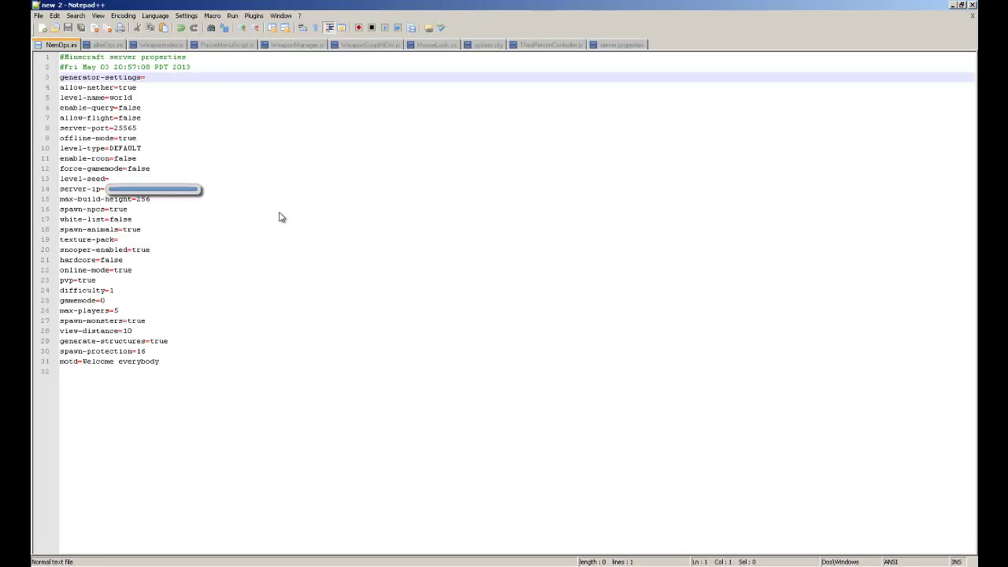
From the desktop, open the Minecraft Server folder under bgb home and MC Server, and create a new text document there.
key("super+d")
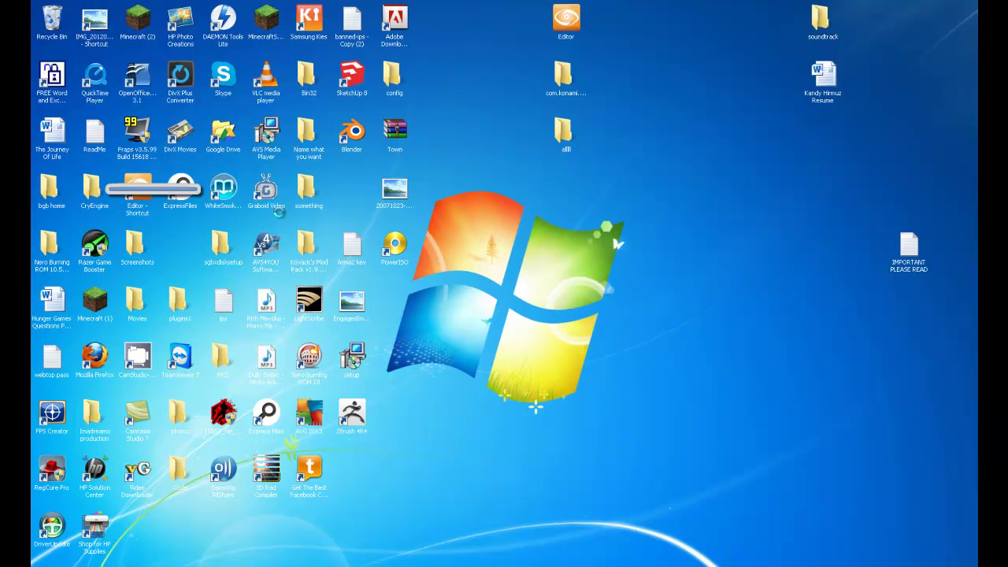
key("ctrl+x")
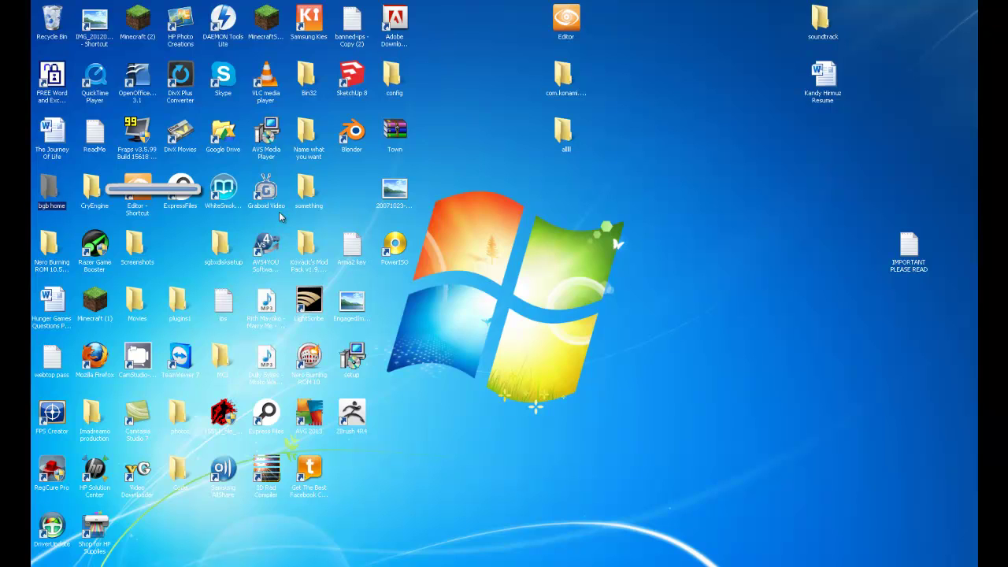
key("Escape")
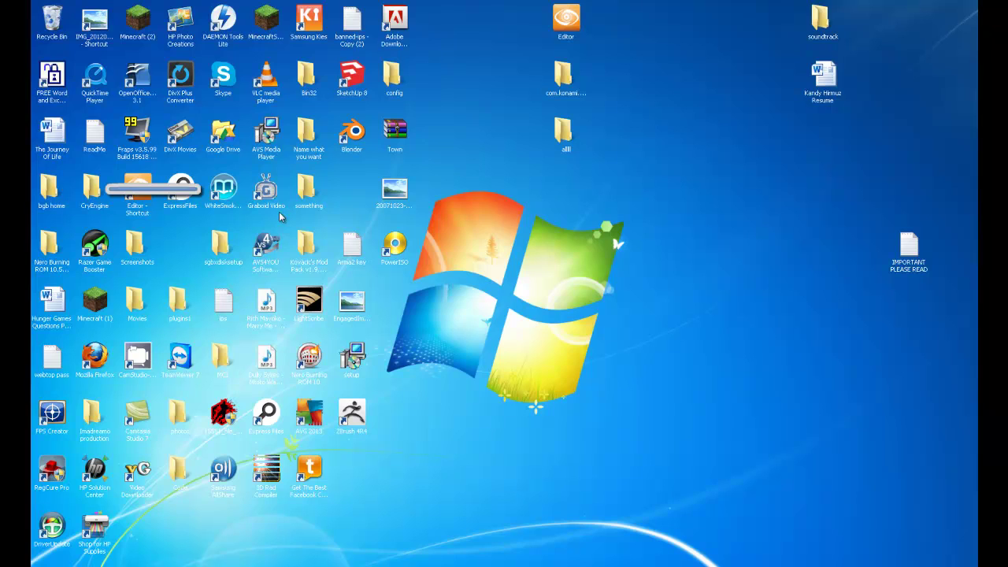
key("Return")
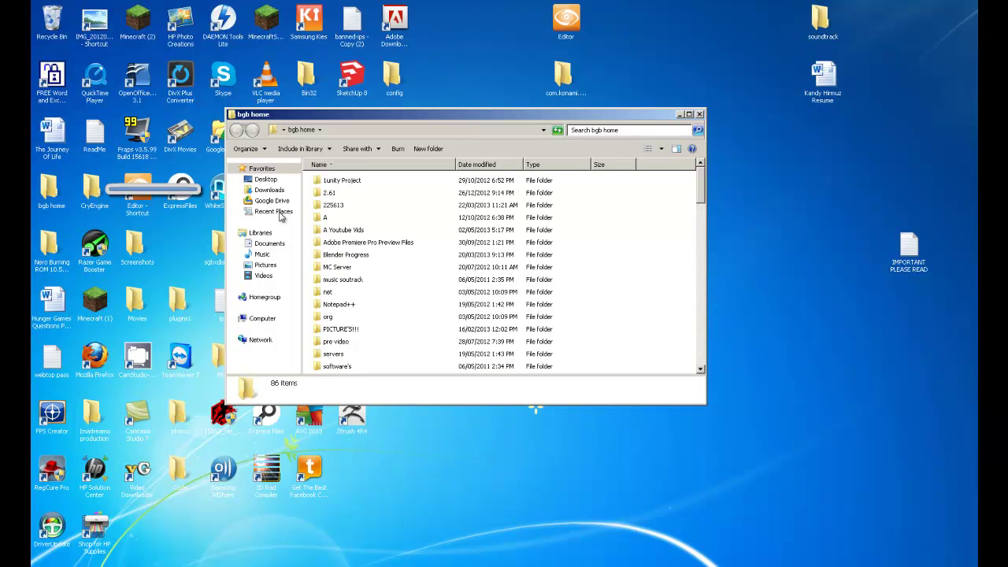
type("mc")
key("Return")
type("mi")
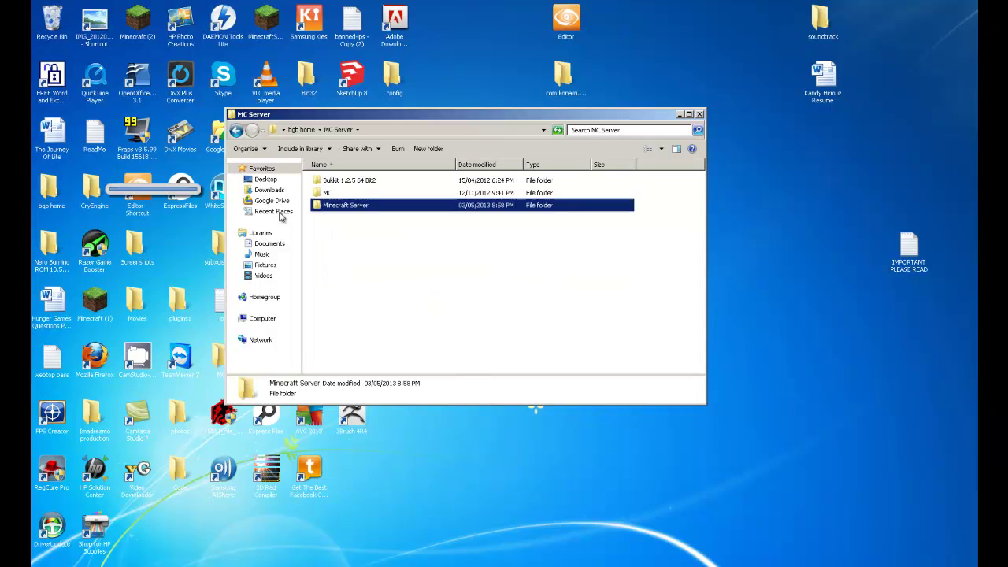
key("Return")
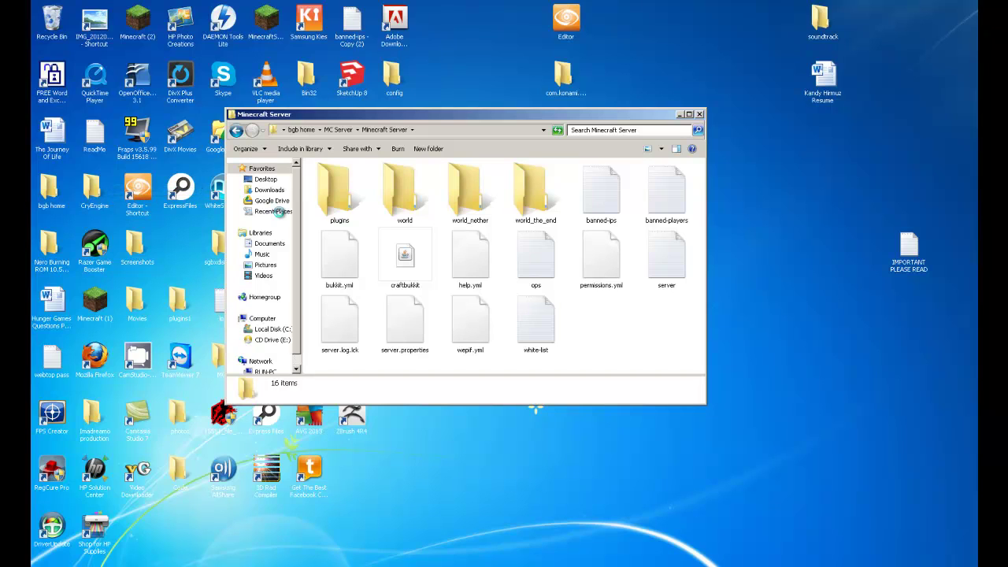
right_click(587, 322)
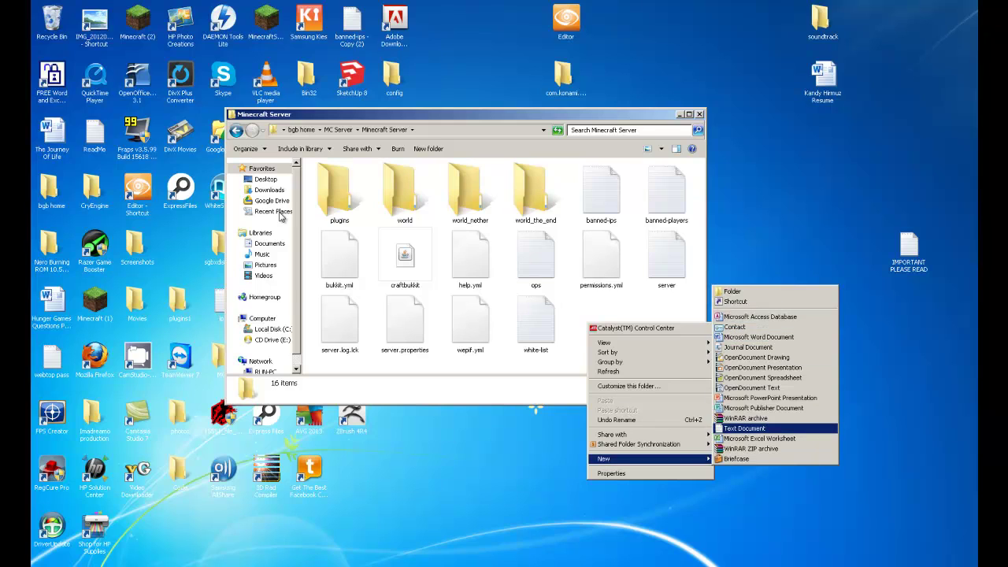
key("Return")
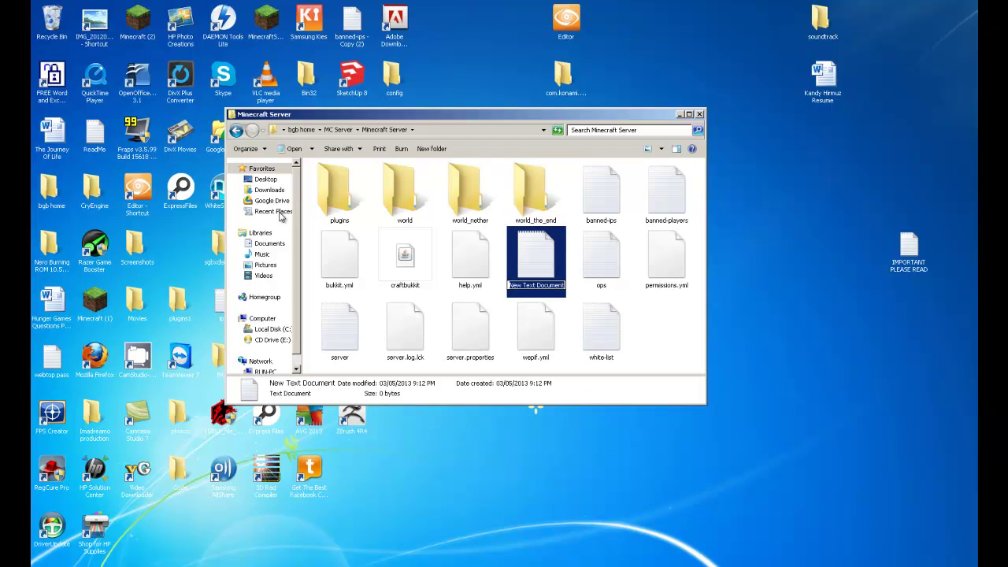
type("server start")
key("BackSpace")
key("BackSpace")
key("BackSpace")
key("BackSpace")
key("BackSpace")
key("BackSpace")
key("BackSpace")
key("BackSpace")
key("BackSpace")
key("BackSpace")
key("BackSpace")
key("BackSpace")
Name the new text document RUN and close its empty Notepad window.
type("RUN")
key("Return")
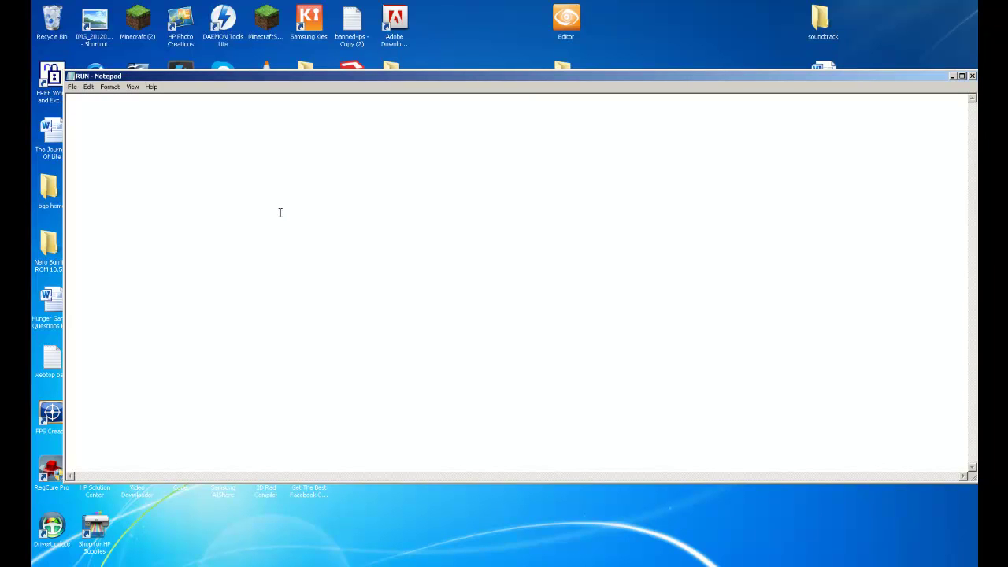
key("alt+F4")
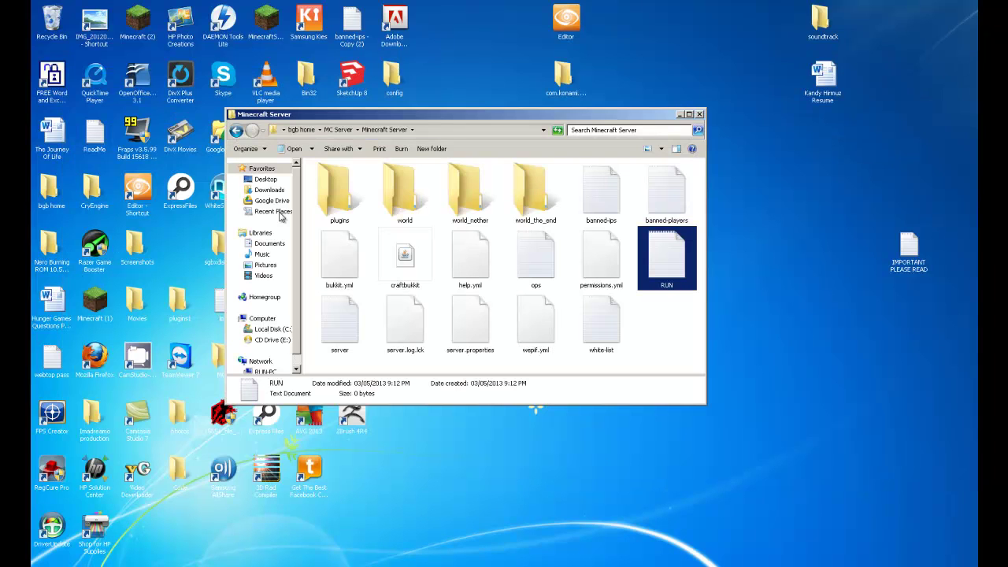
Open the RUN text document for editing in Notepad++.
key("Menu")
key("Down")
key("Down")
key("Down")
key("Down")
key("Down")
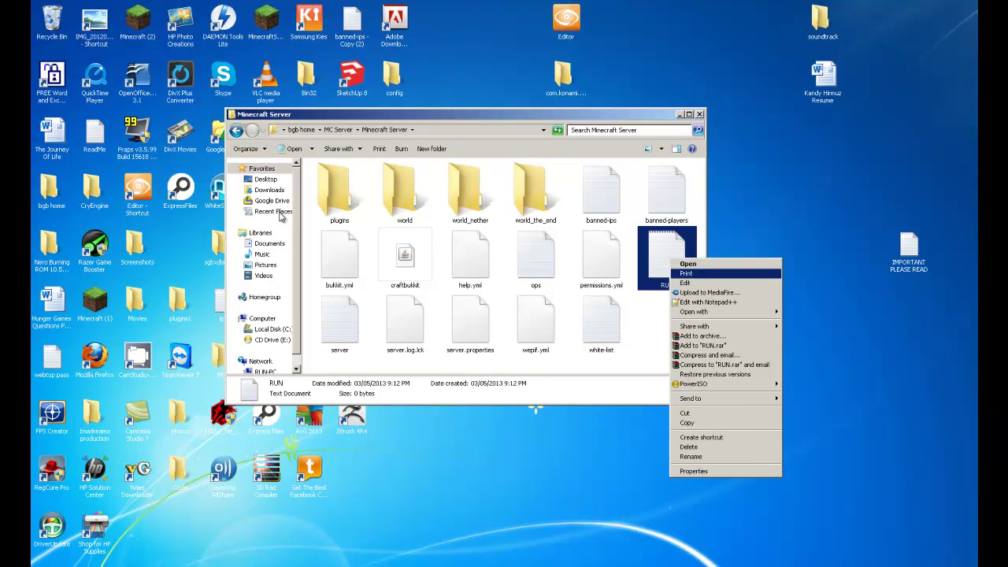
key("Up")
key("Return")
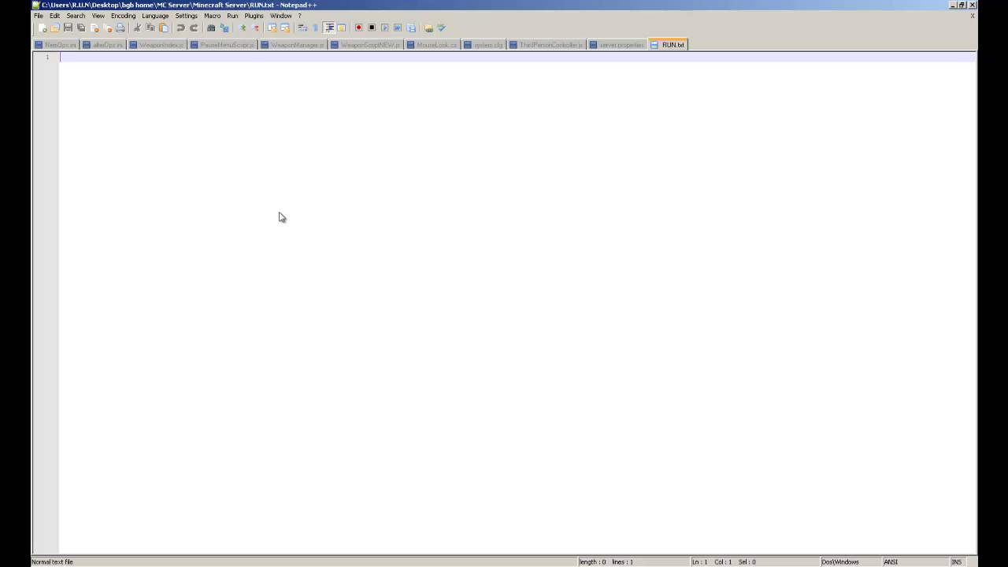
Switch to the RockMelt browser and open the Bukkit wiki's "Setting up a server" page in a new tab.
key("alt+F4")
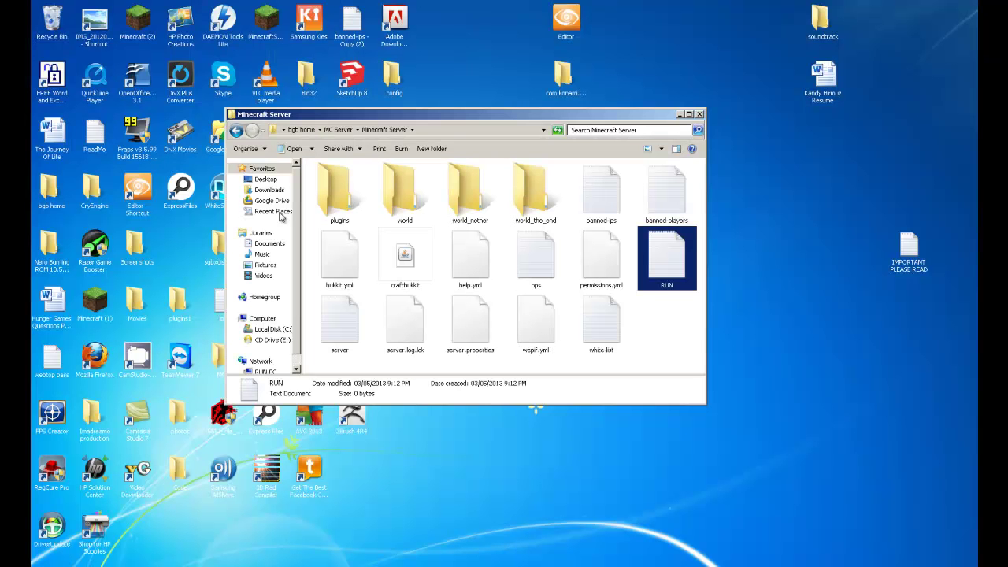
key("alt+F4")
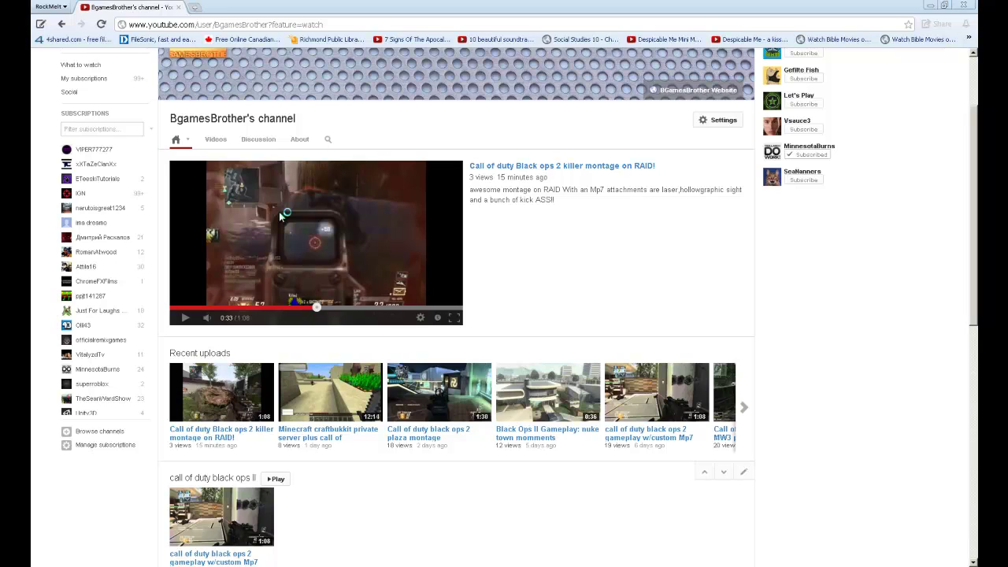
key("ctrl+t")
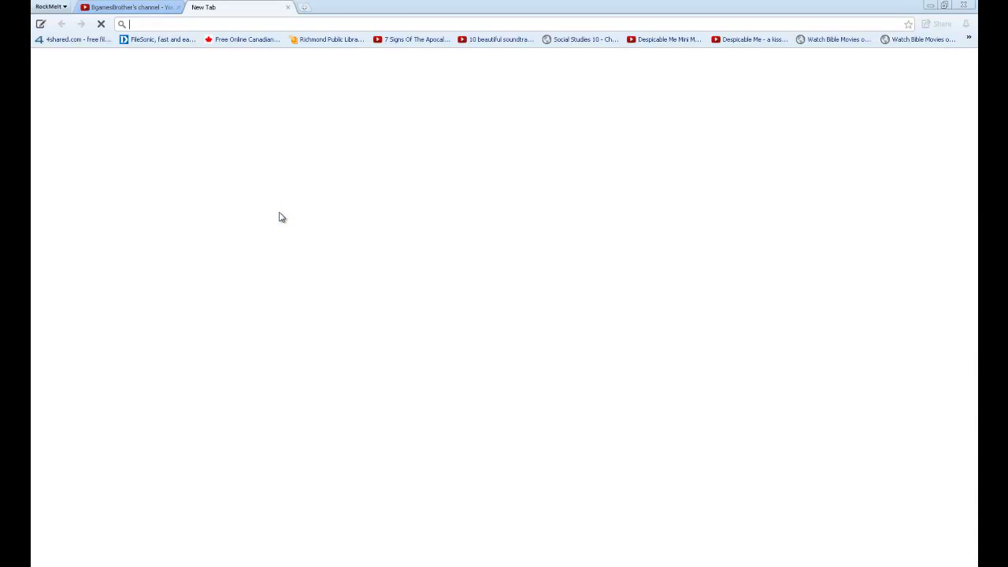
type("buk")
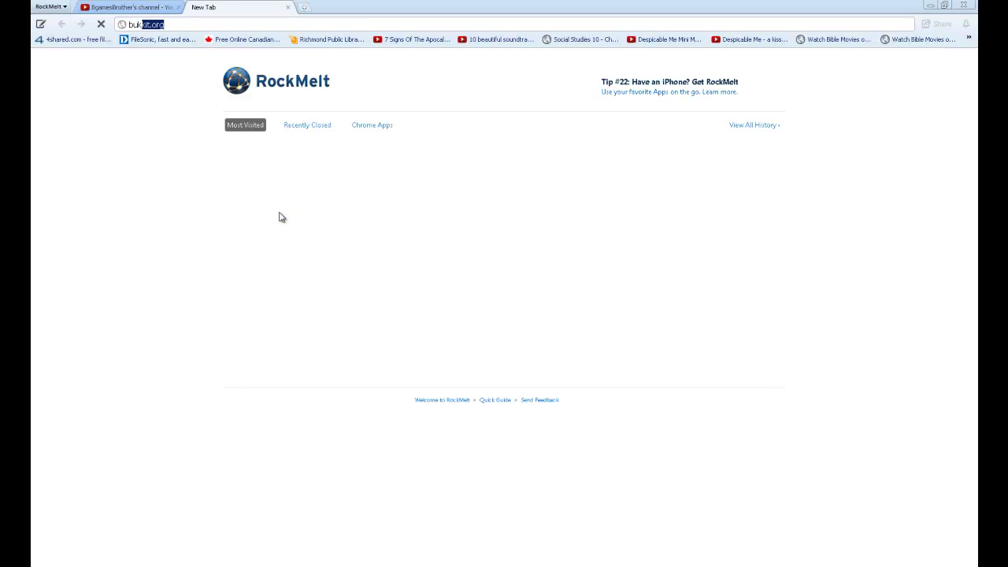
key("Return")
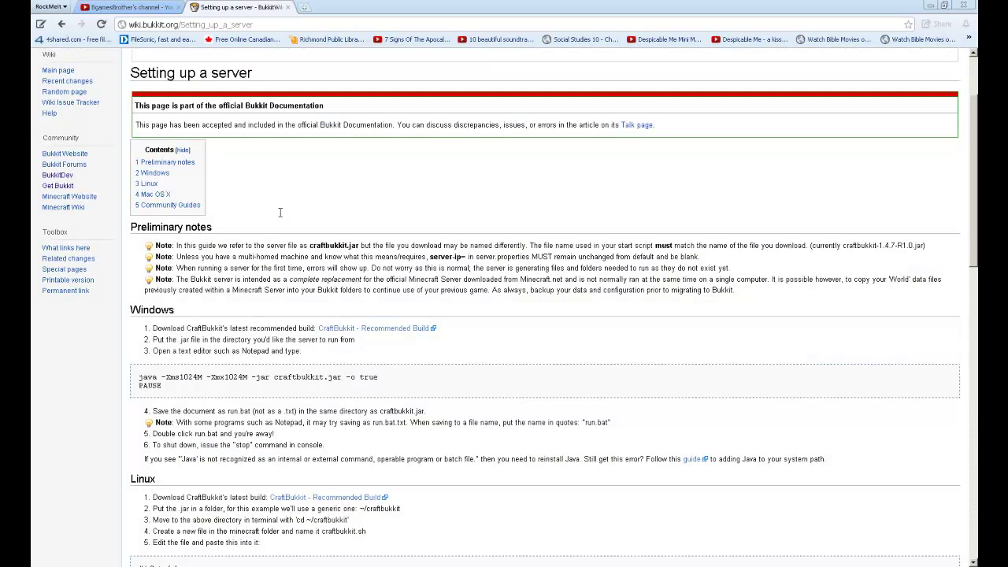
Copy the Windows start script "java -Xms1024M -Xmx1024M -jar craftbukkit.jar -o true" with its PAUSE line, and switch to RUN.txt in Notepad++.
left_click_drag(162, 386, 138, 377)
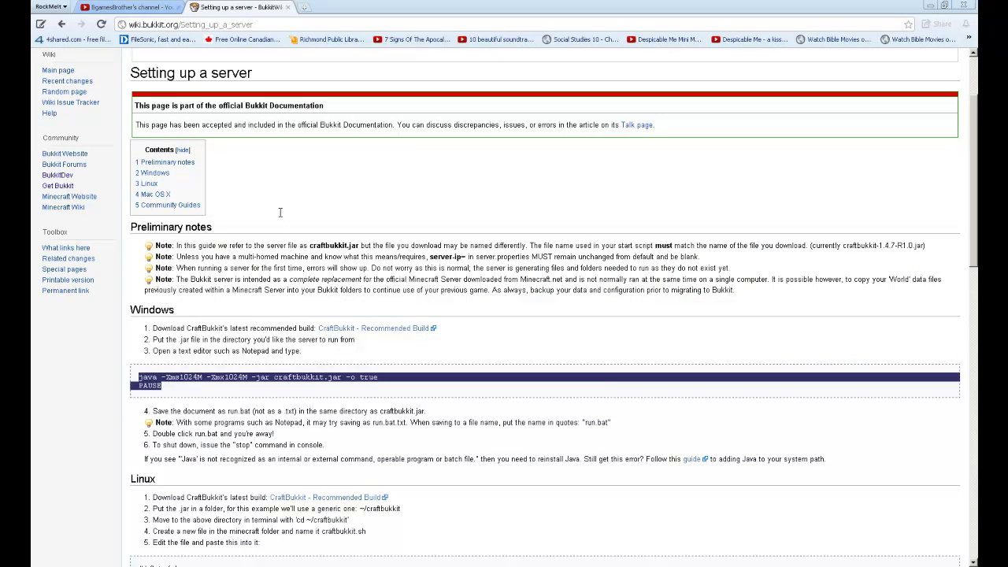
right_click(206, 379)
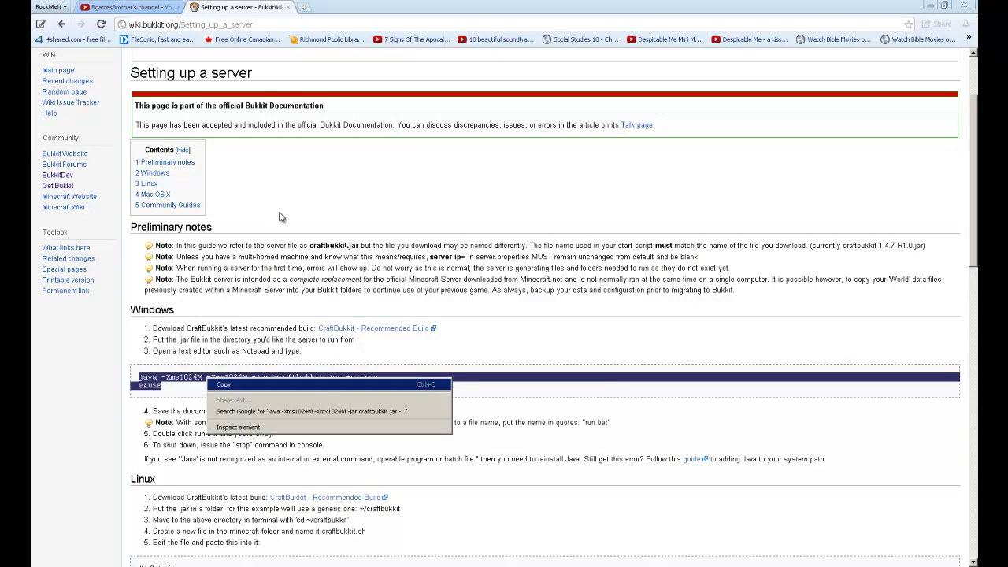
left_click(224, 385)
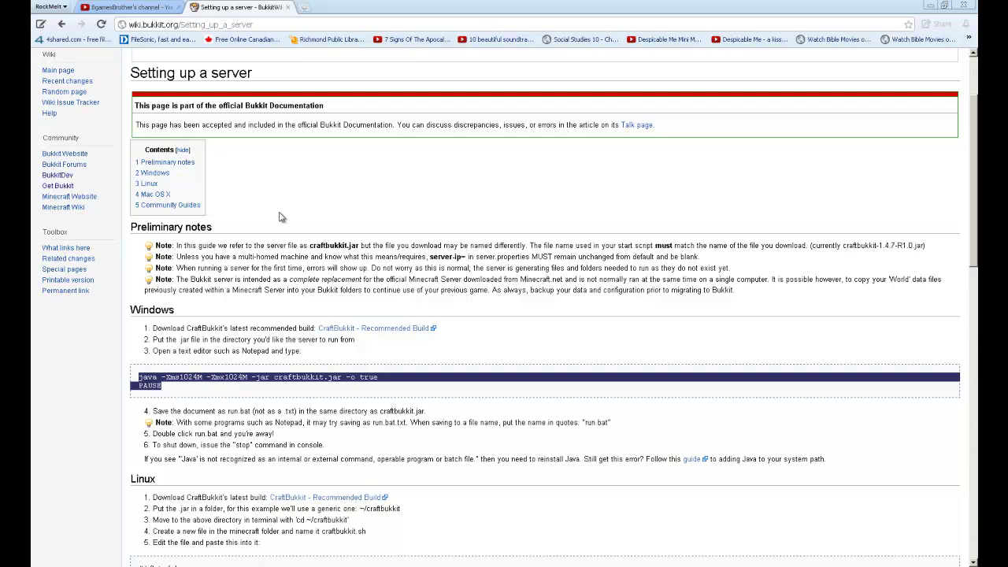
key("shift+F10")
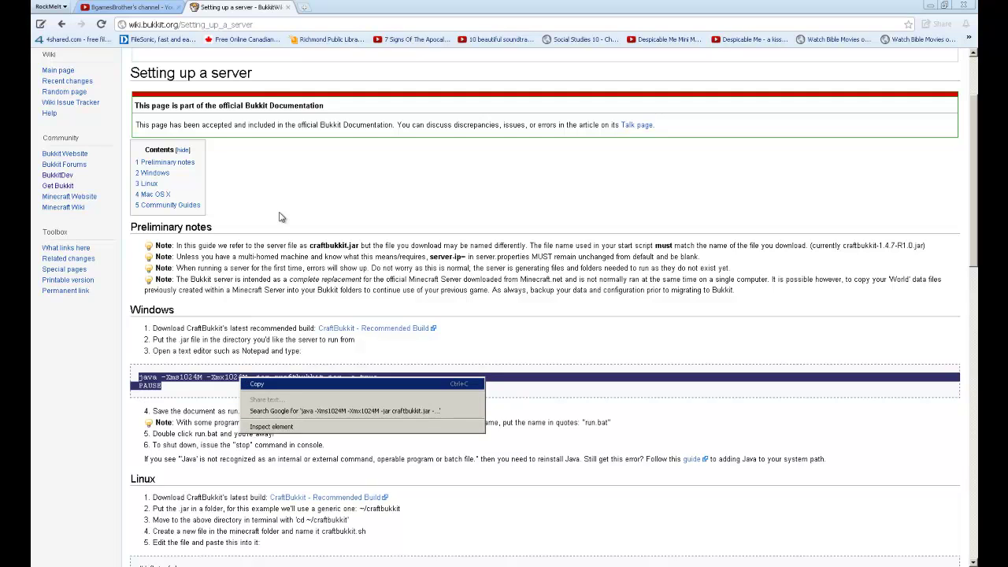
key("Return")
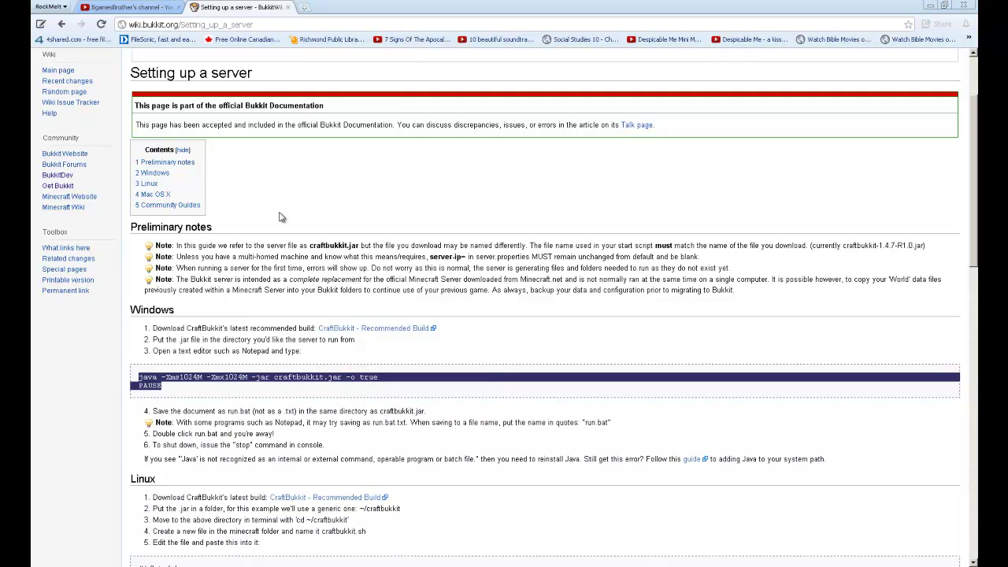
key("super+d")
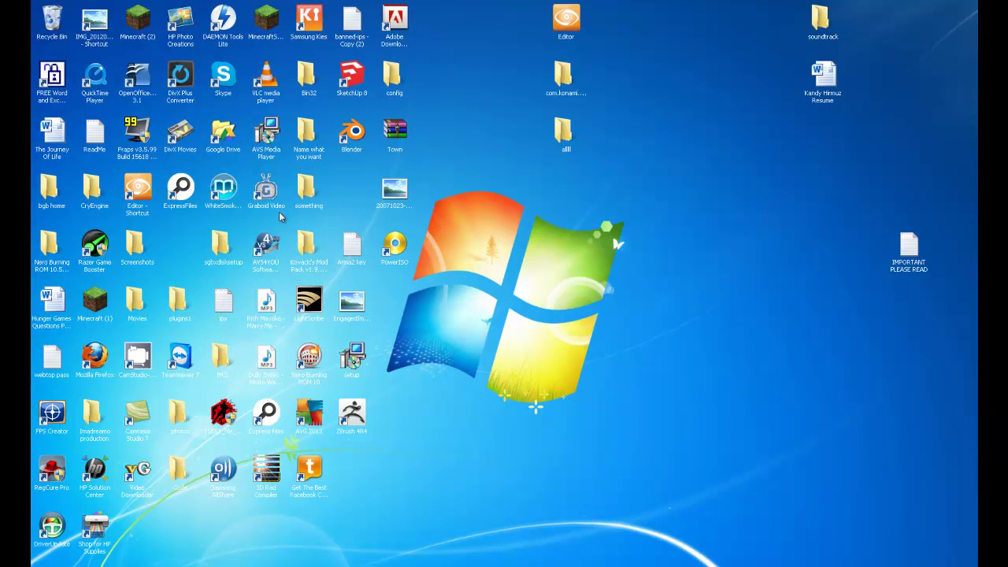
key("alt+Tab")
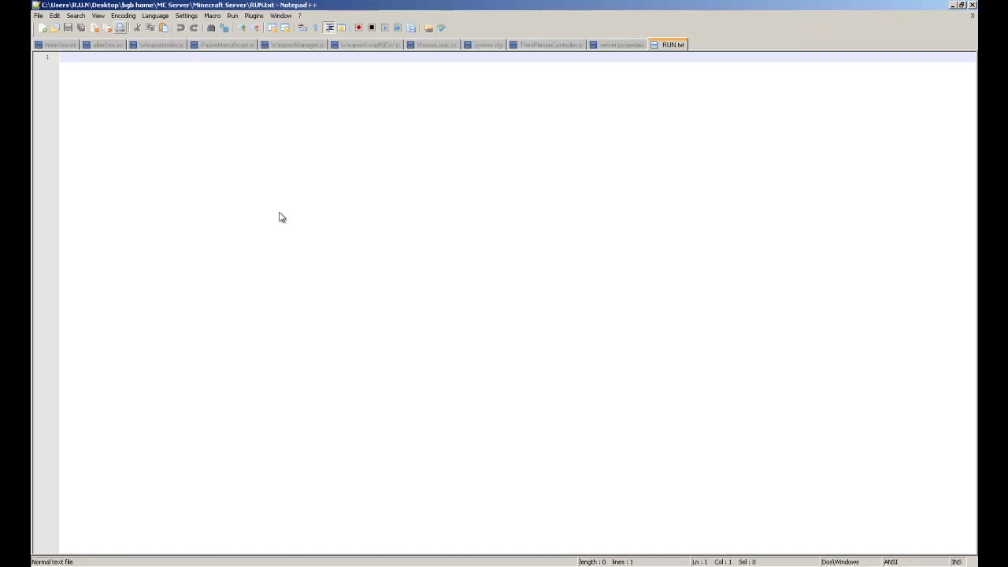
Paste the copied start script with its PAUSE line into the empty RUN.txt and save the file.
key("Menu")
key("Down")
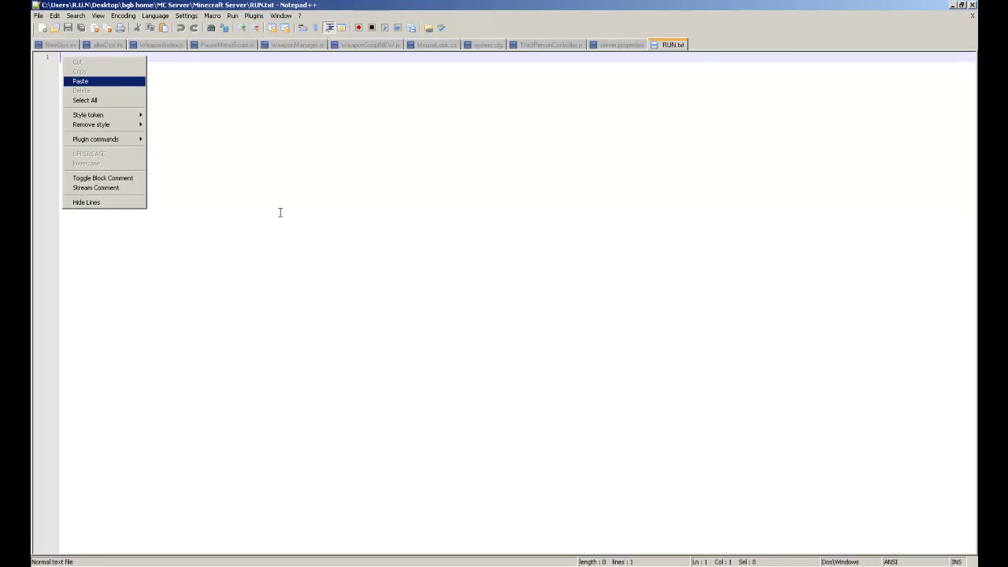
key("Return")
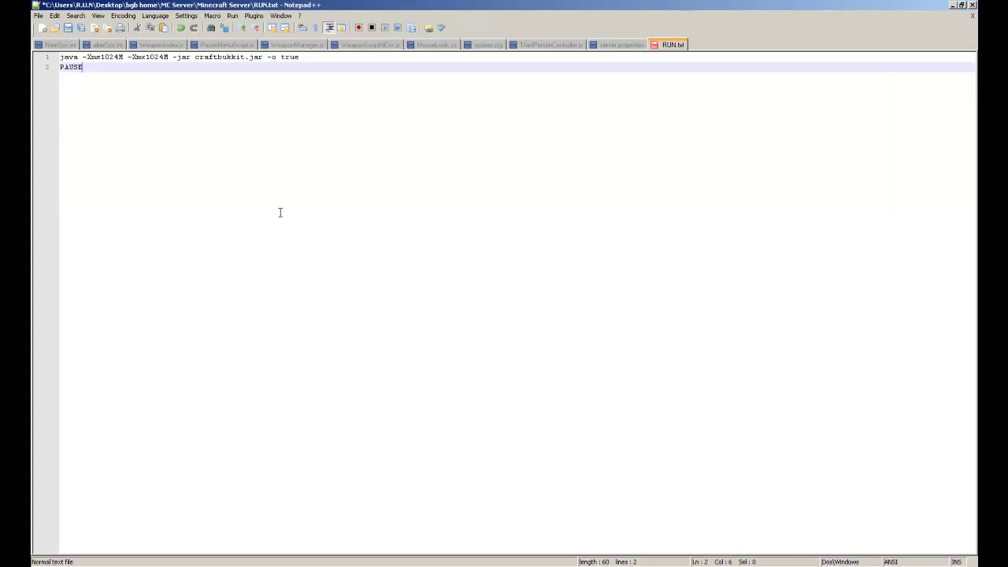
key("ctrl+s")
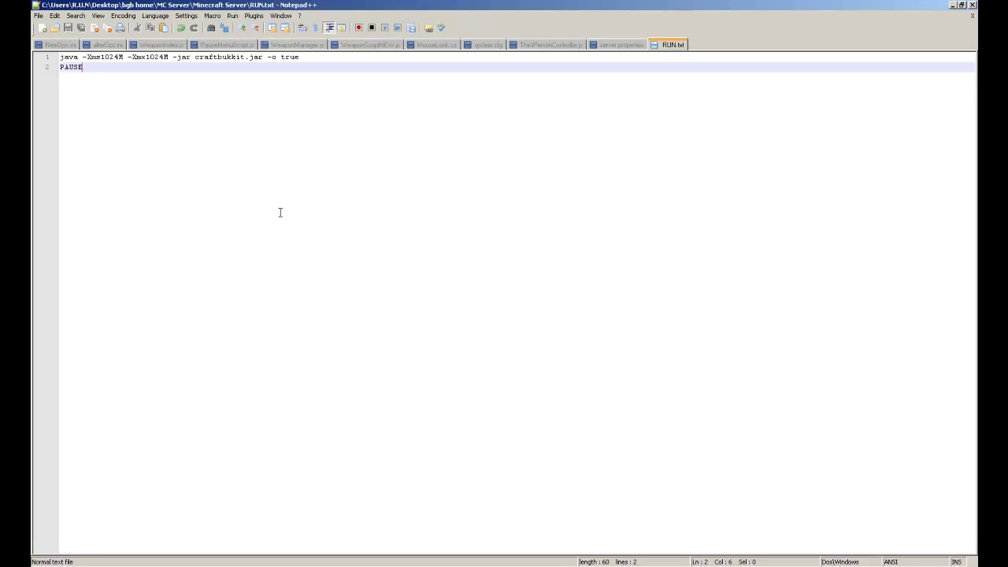
Examine the -Xms and -Xmx memory values in the java line by highlighting each one.
key("Up")
key("Right")
key("Right")
key("Right")
key("Right")
key("shift+Right")
key("shift+Right")
key("shift+Right")
key("shift+Right")
key("shift+Right")
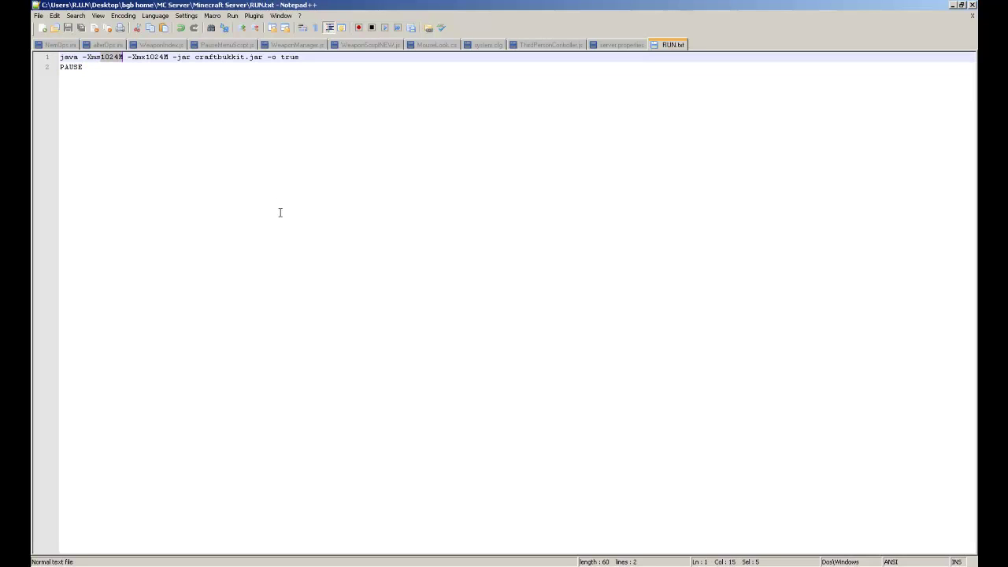
key("Right")
key("shift+Right")
key("shift+Right")
key("shift+Right")
key("shift+Right")
key("shift+Right")
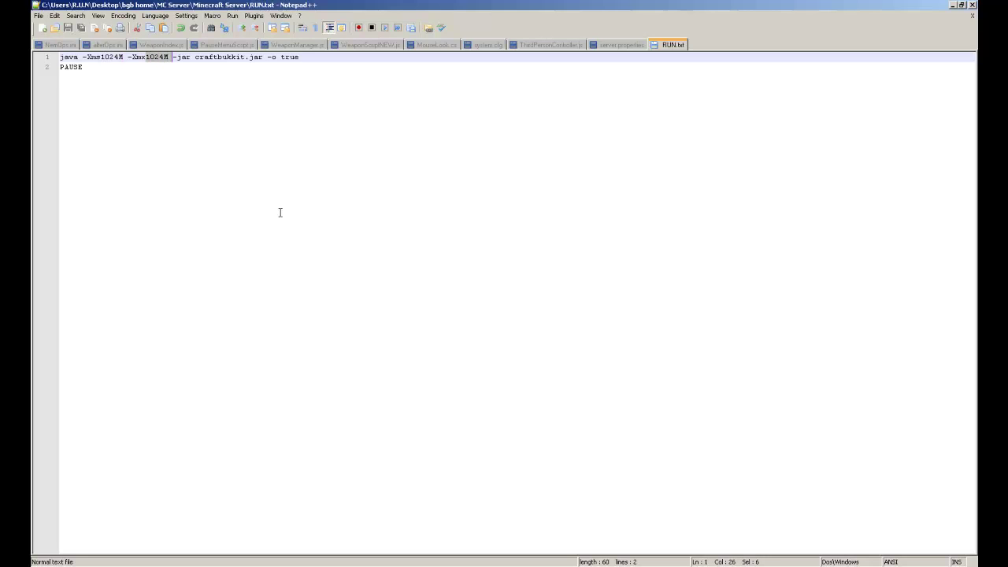
key("Right")
key("shift+Left")
key("shift+Left")
key("shift+Left")
key("shift+Left")
key("shift+Left")
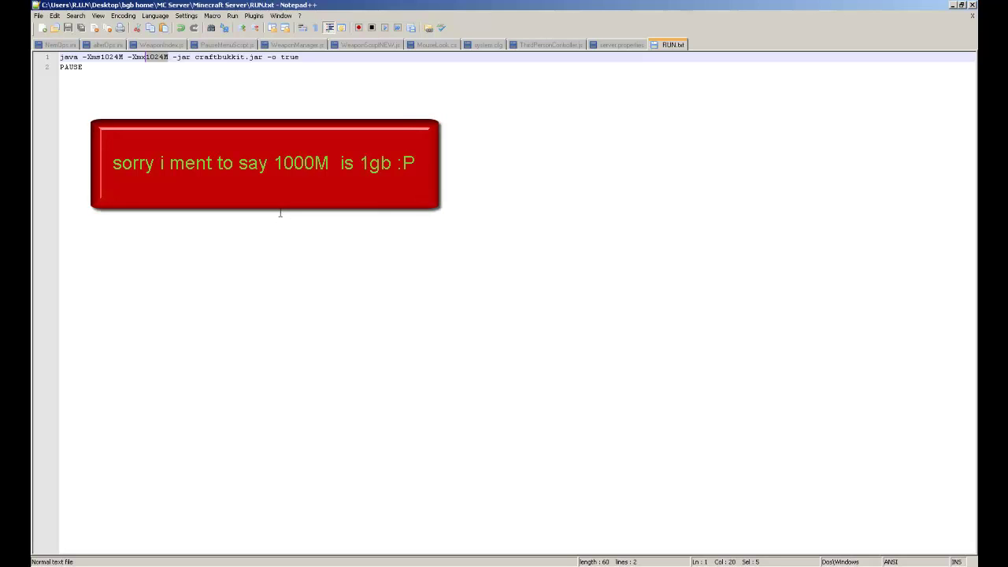
key("Left")
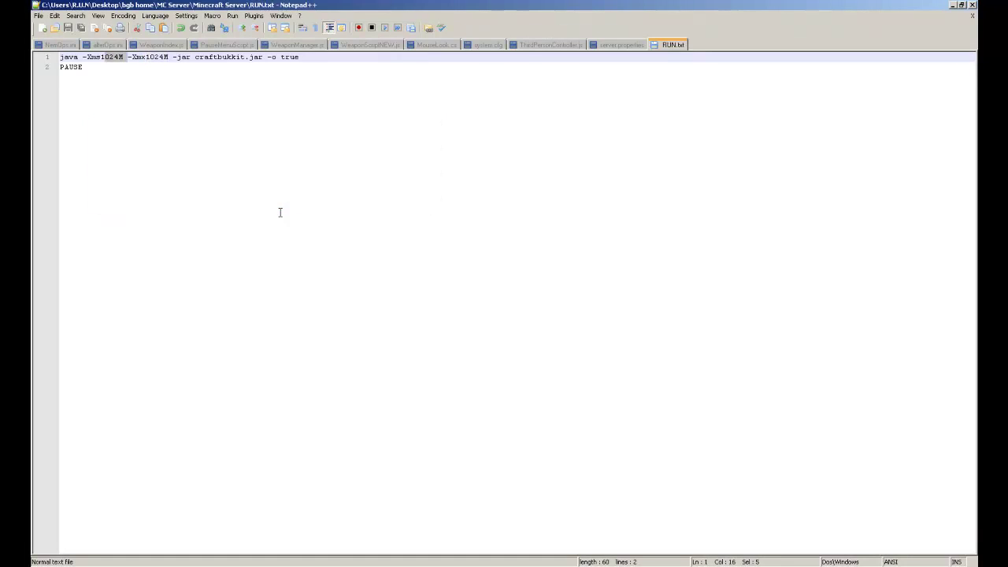
key("shift+Right")
key("shift+Right")
key("shift+Right")
key("shift+Right")
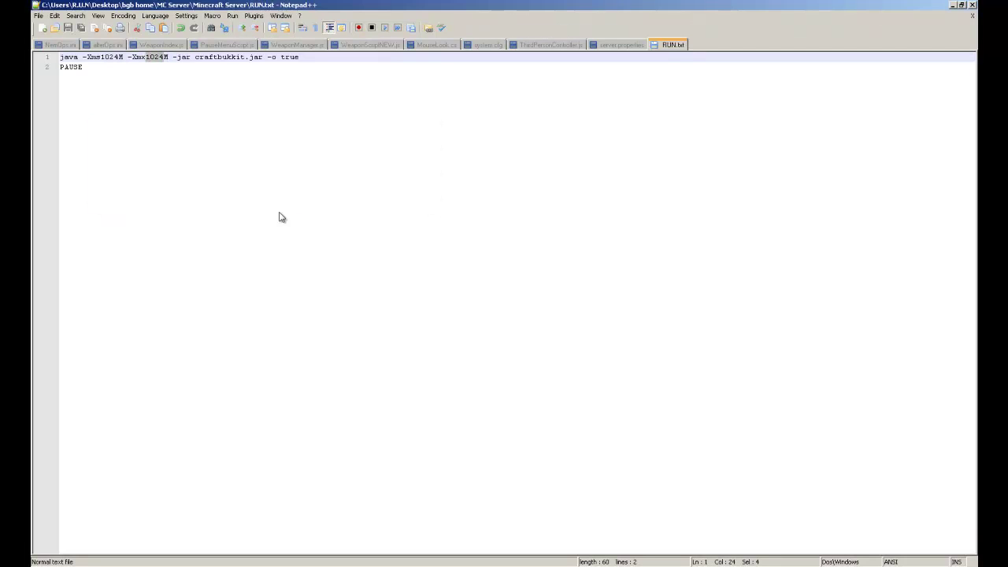
Change the -Xms memory value in the java line to 924M and save RUN.txt.
key("Left")
key("Left")
key("Left")
key("Left")
key("Left")
key("Left")
key("BackSpace")
key("BackSpace")
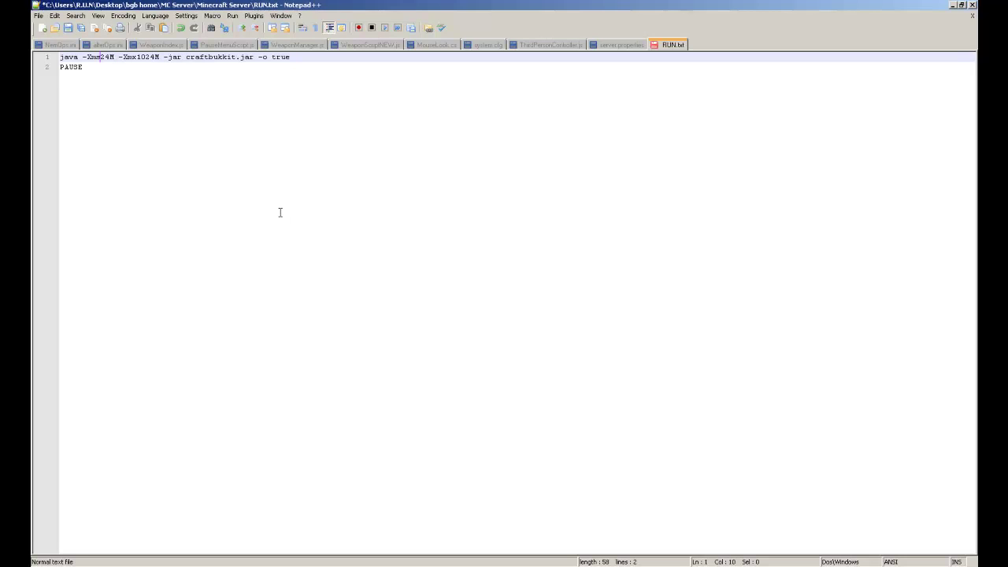
type("9")
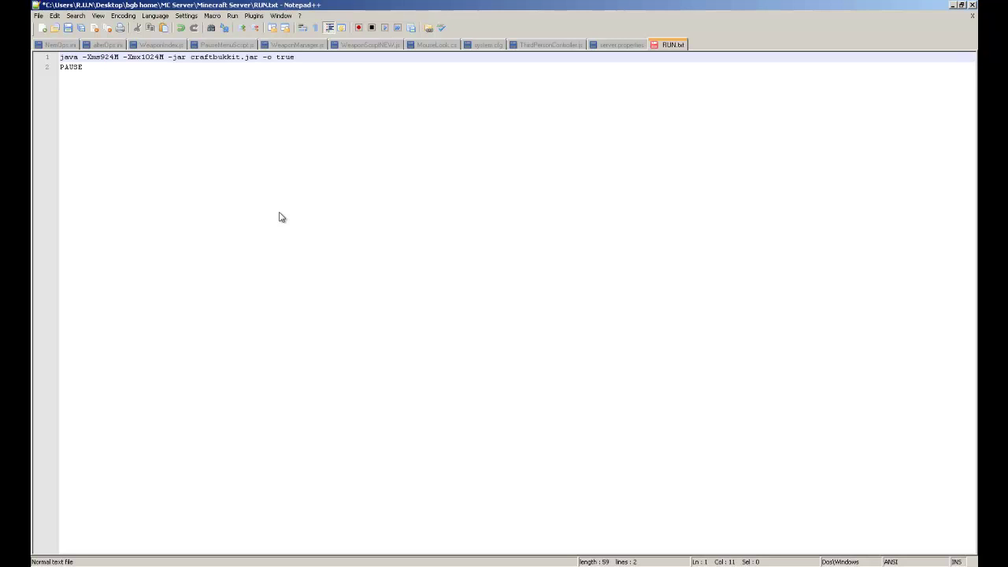
key("ctrl+s")
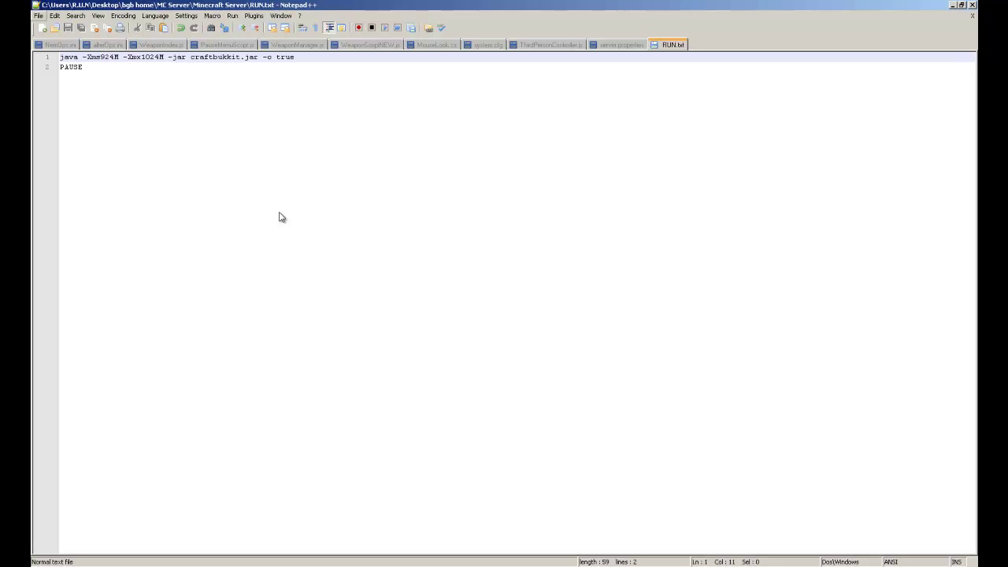
Start saving RUN.txt under a different name in the Minecraft Server folder.
key("alt+f")
key("Down")
key("Down")
key("Down")
key("Down")
key("Down")
key("Up")
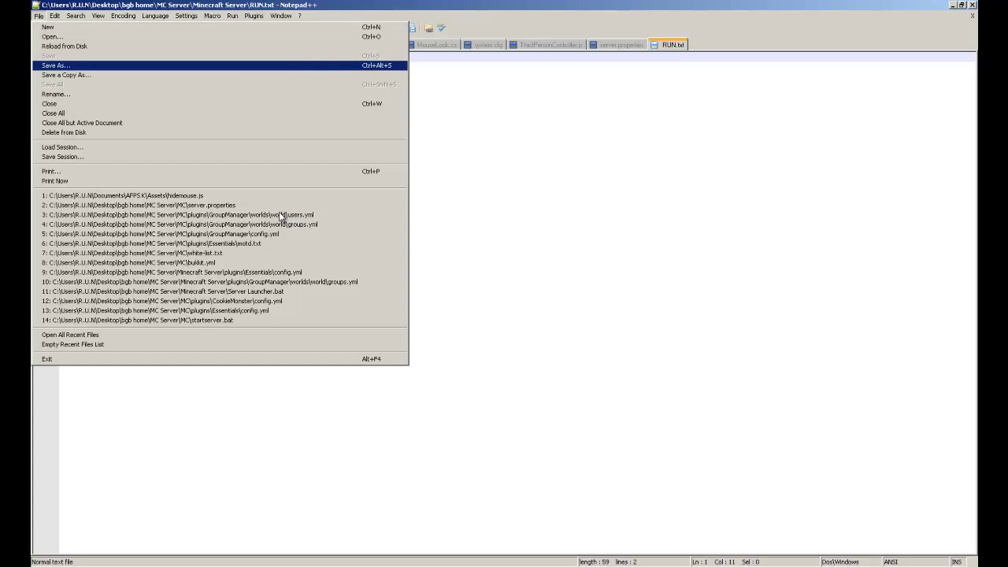
key("Return")
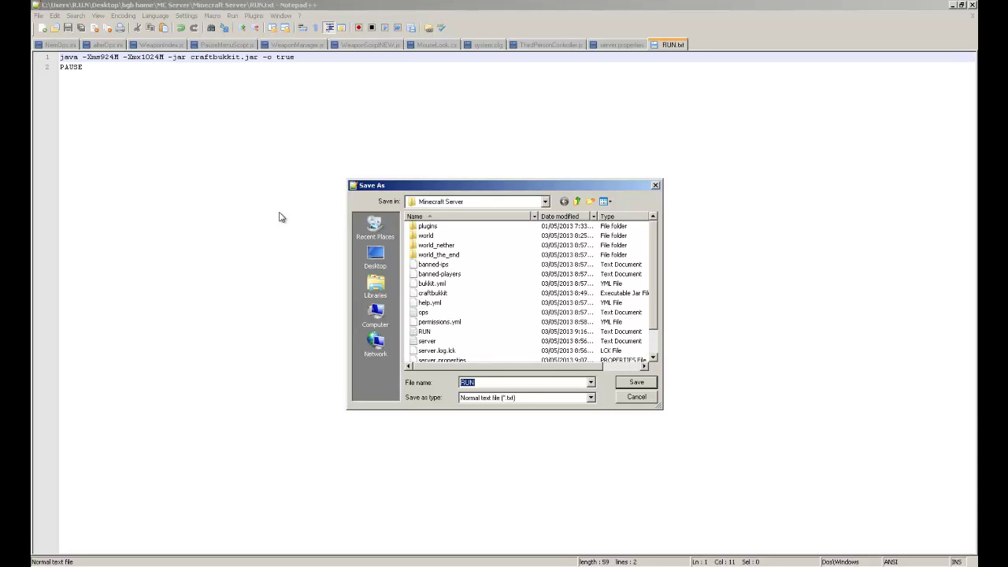
key("alt+t")
key("F4")
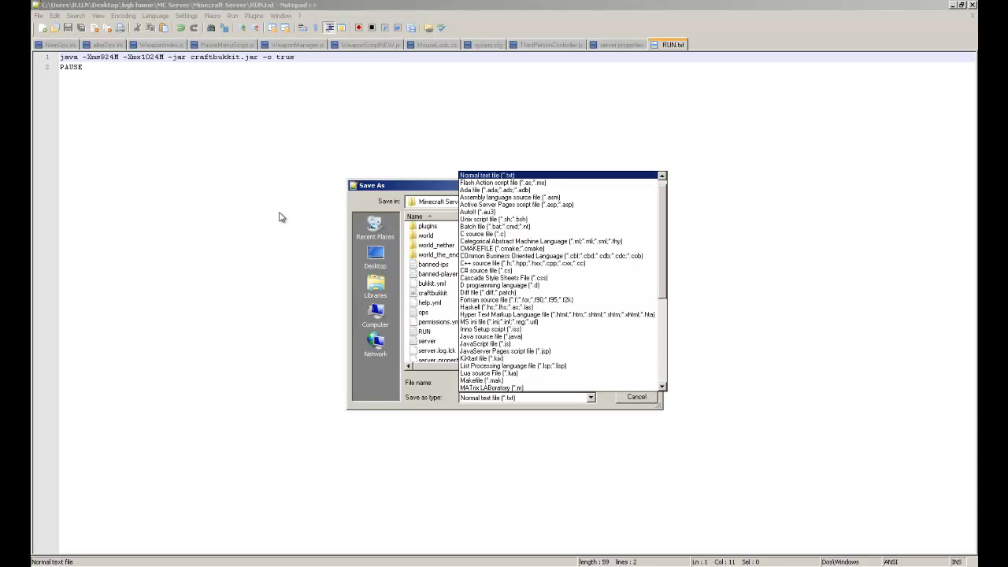
key("Down")
key("Down")
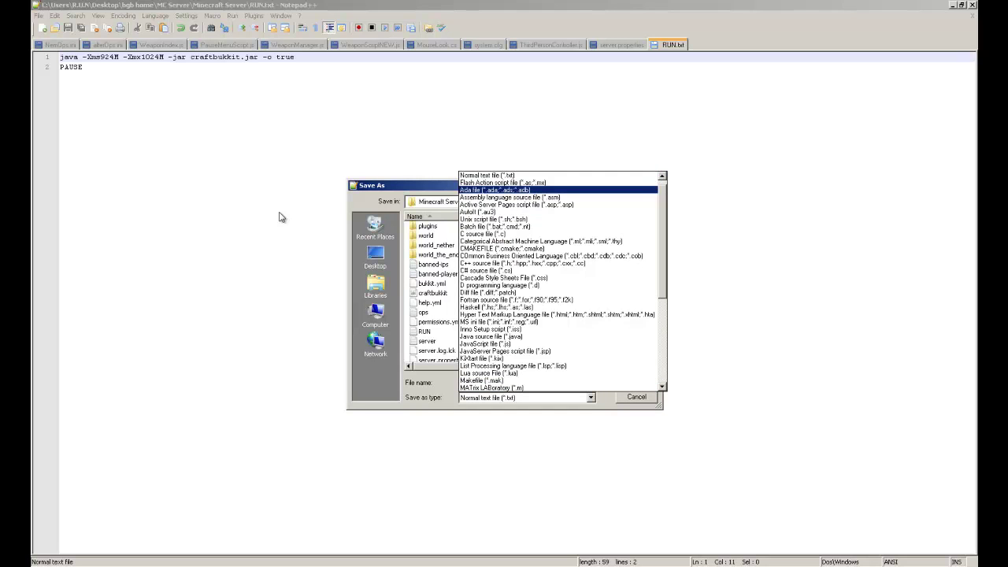
scroll(281, 218, "down", 6)
scroll(281, 217, "up", 7)
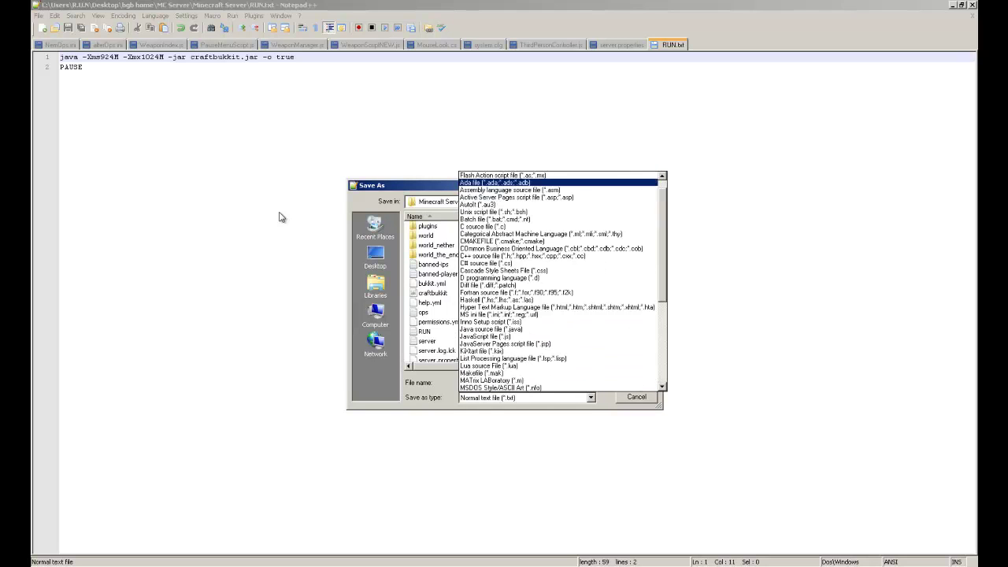
key("Home")
key("l")
key("m")
key("Escape")
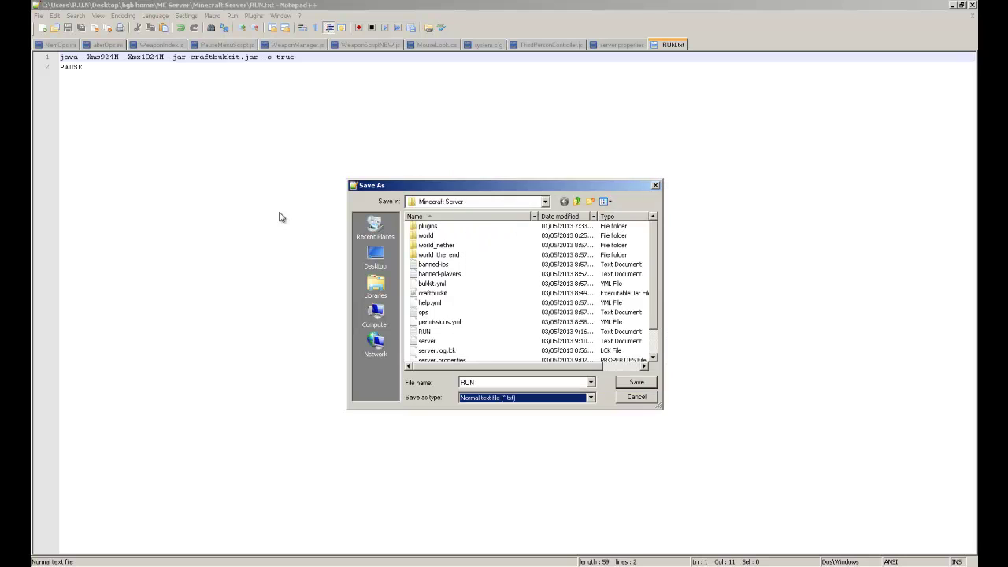
Set the file name of the new copy to RUN.bat.
key("alt+n")
key("End")
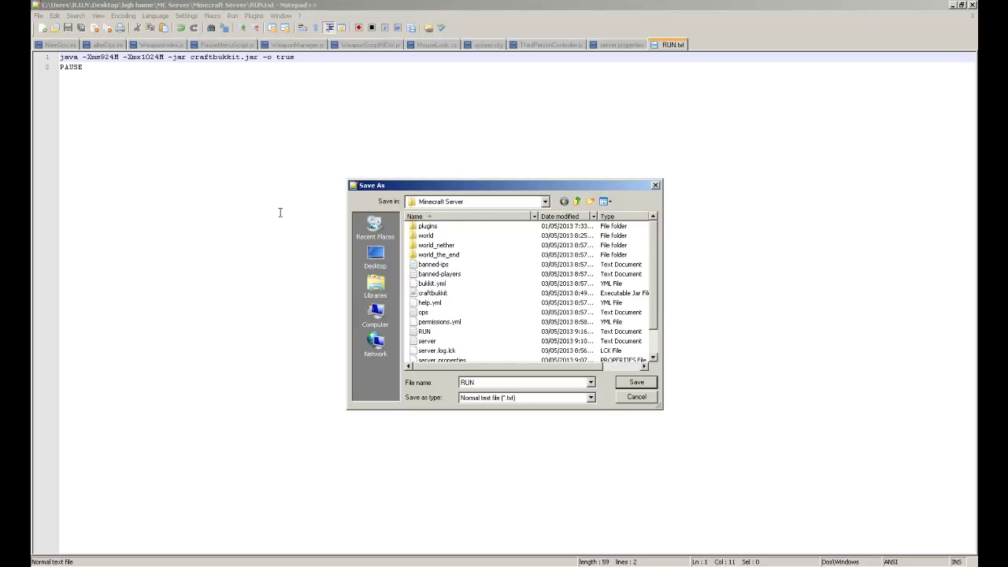
type(".")
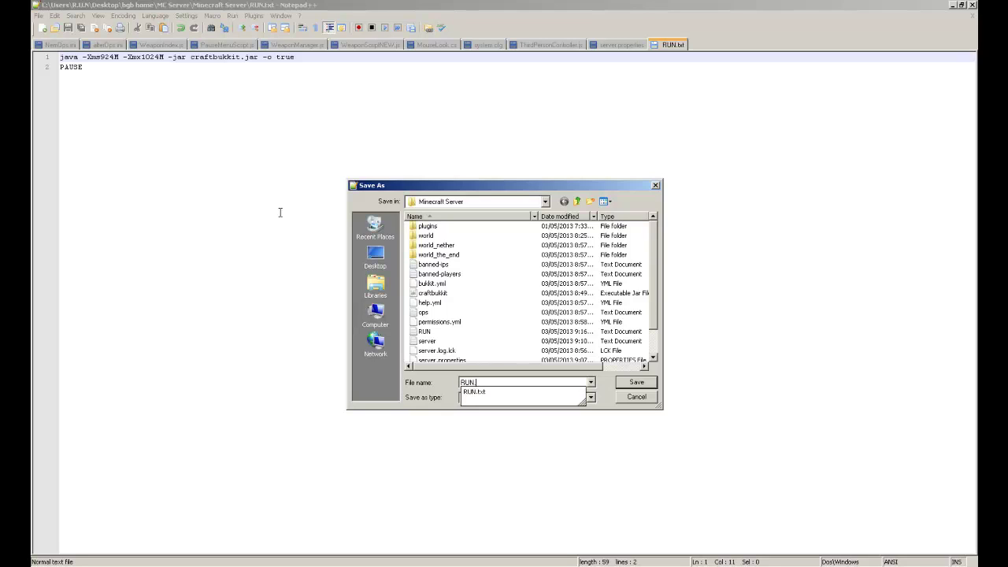
type("bat")
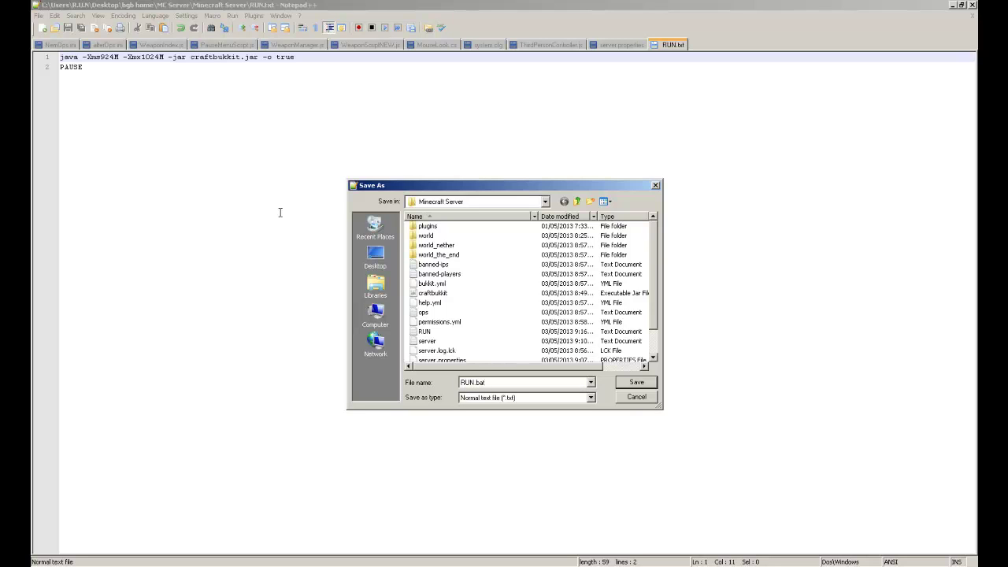
Set the save type to All types (*.*) and save the script as a batch file.
key("Tab")
key("alt+Down")
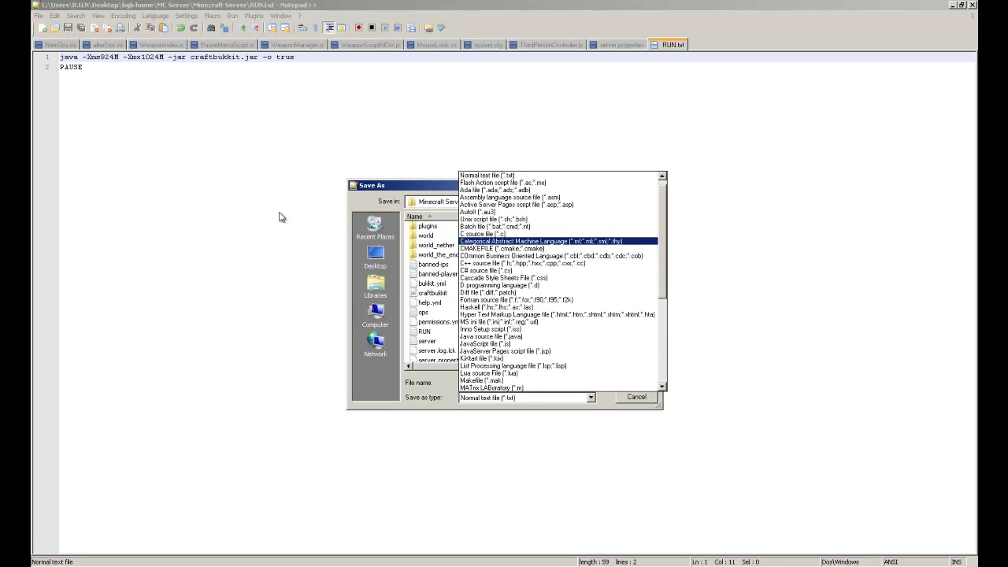
key("Down")
key("Down")
key("Down")
key("Down")
key("Down")
key("Down")
key("Down")
key("Down")
key("Down")
key("Down")
key("Down")
key("Down")
key("Down")
key("Down")
key("Down")
key("Down")
key("Down")
key("Down")
key("Down")
key("Down")
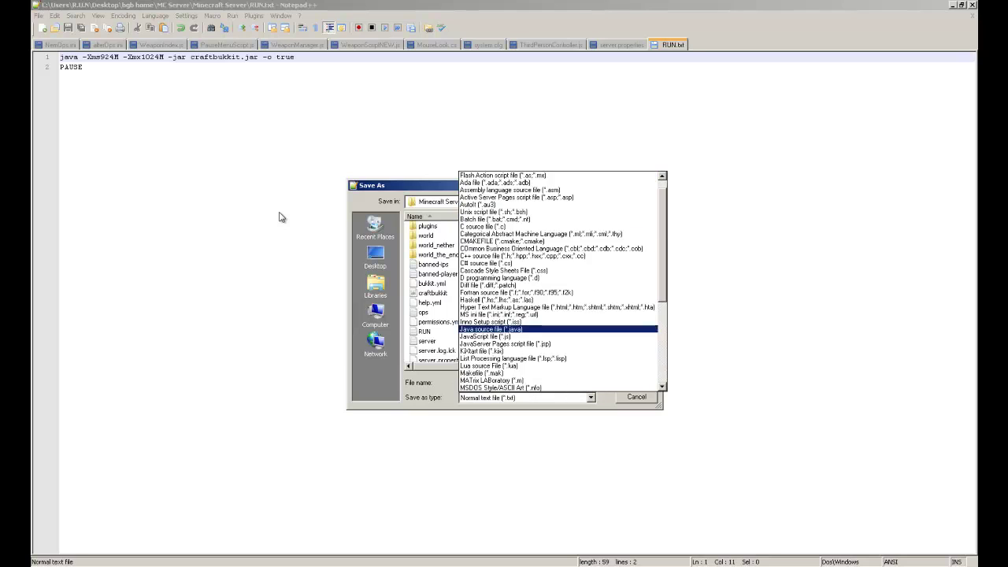
key("Page_Down")
key("Up")
key("Up")
key("Up")
key("Up")
key("Up")
key("Up")
key("Up")
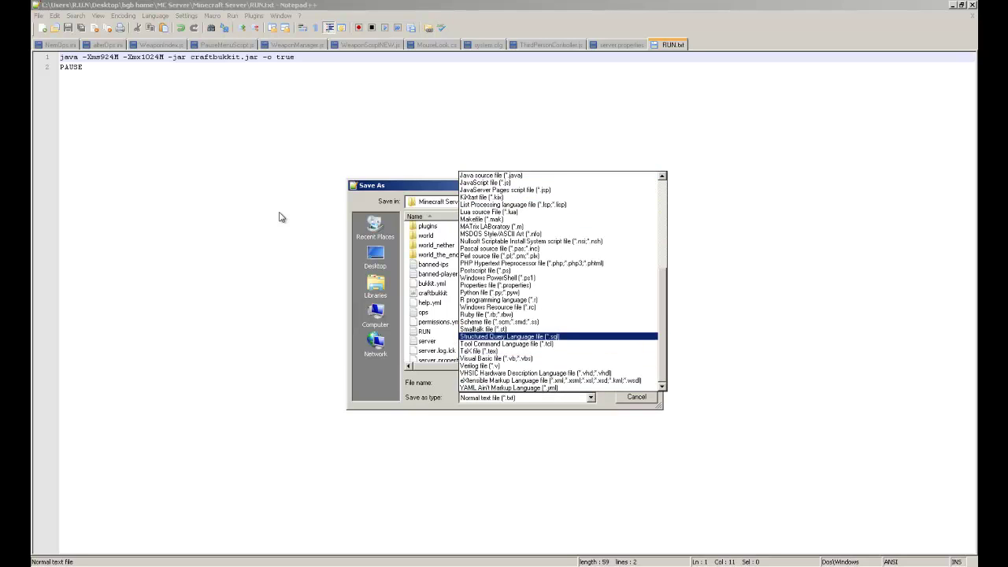
key("Page_Up")
key("Up")
key("Up")
key("Up")
key("Down")
key("Down")
key("Down")
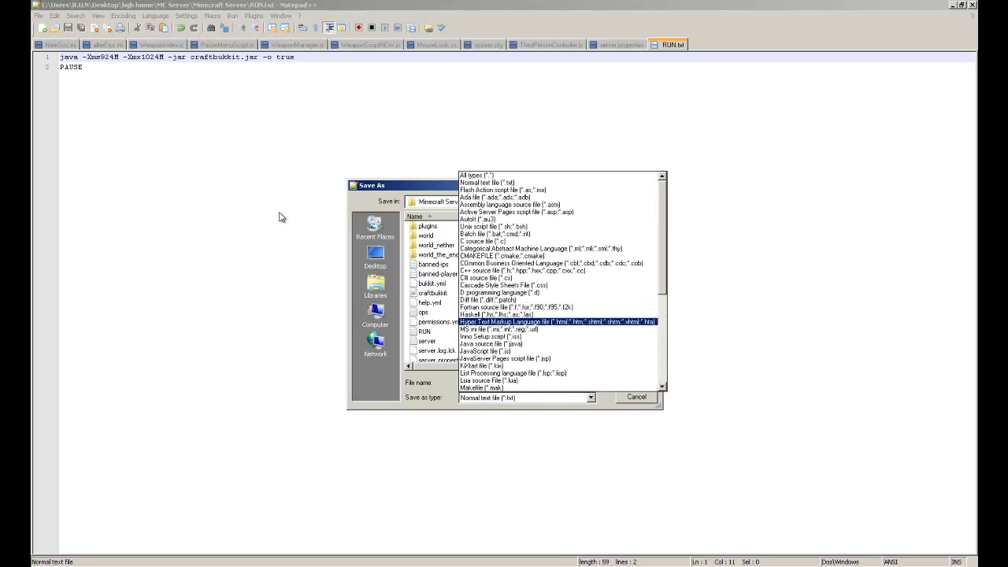
key("Up")
key("Up")
key("Page_Up")
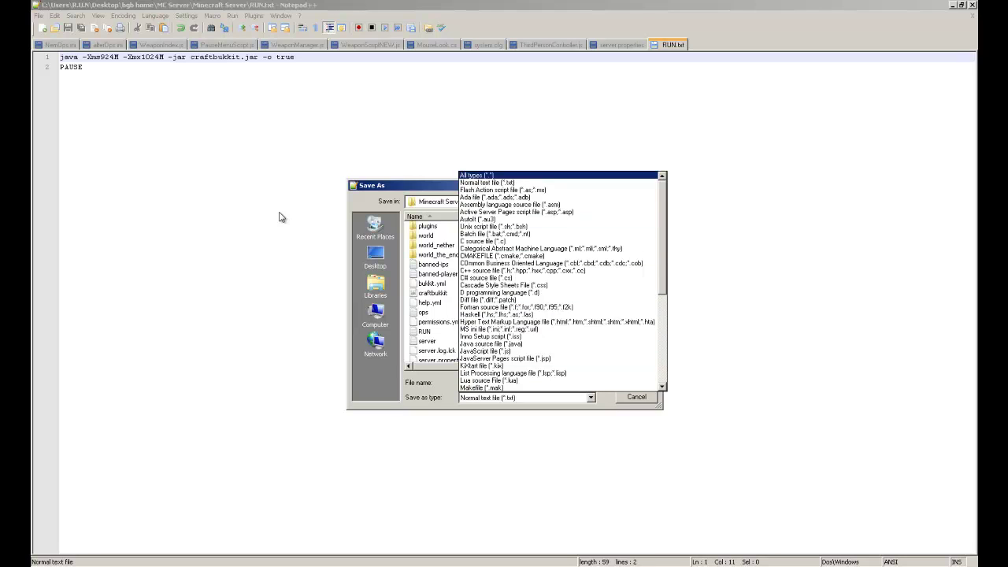
key("Return")
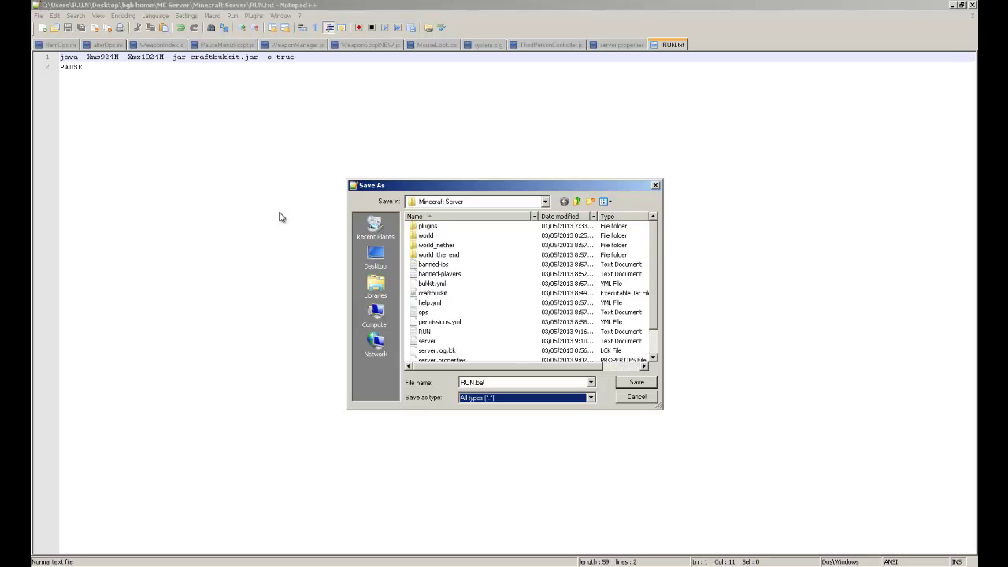
key("Return")
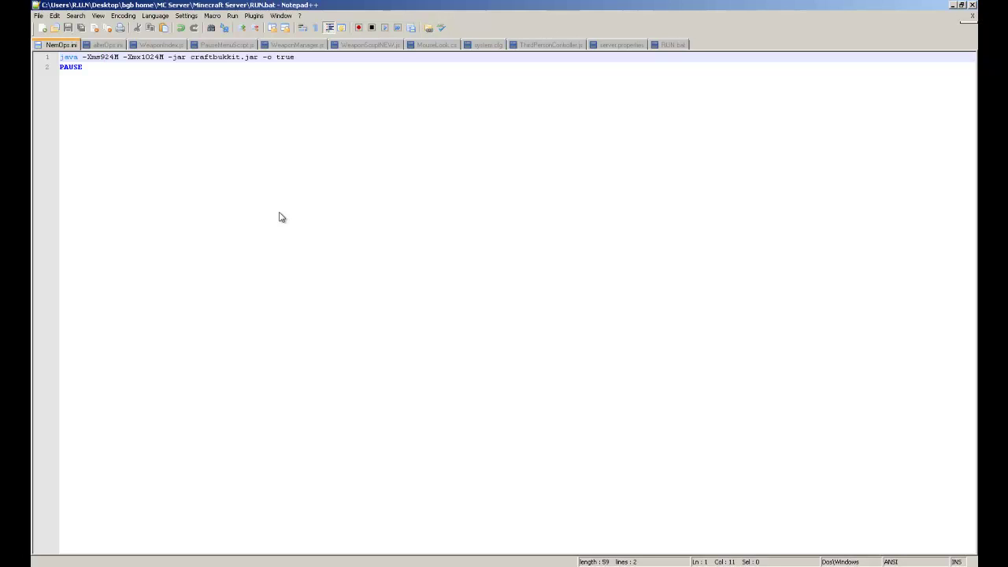
Close Notepad++ and delete the leftover RUN text document from the Minecraft Server folder.
key("alt+F4")
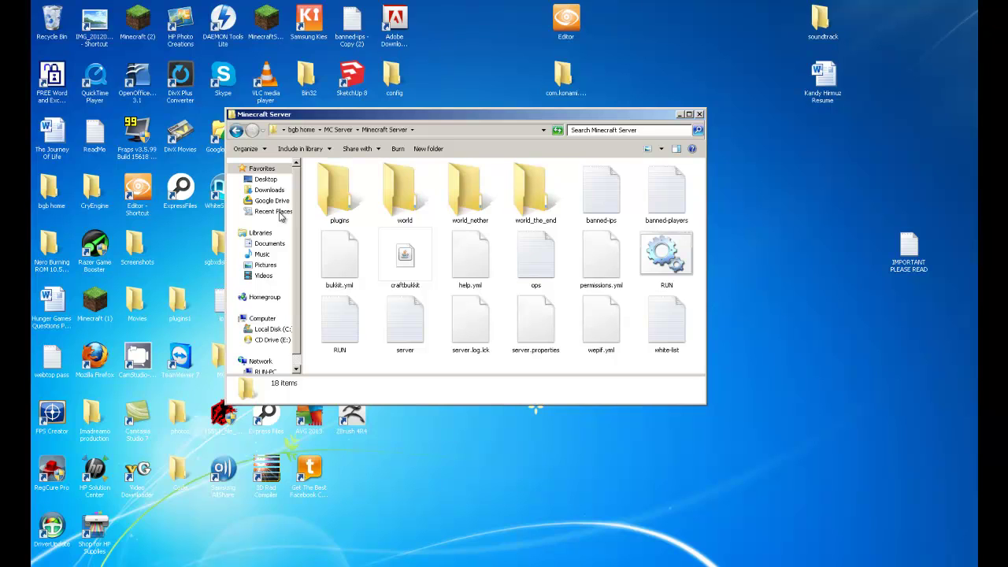
key("r")
key("r")
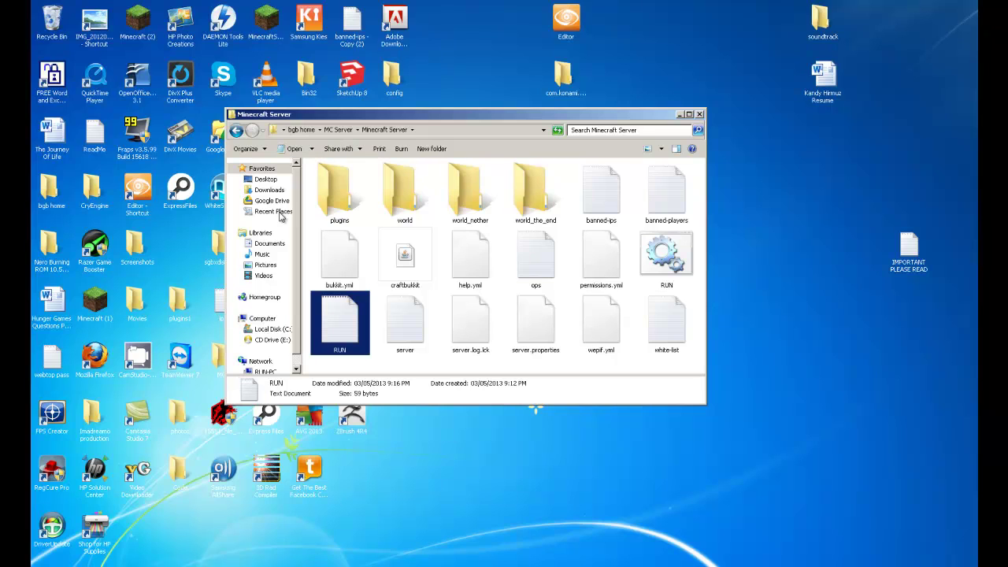
key("Return")
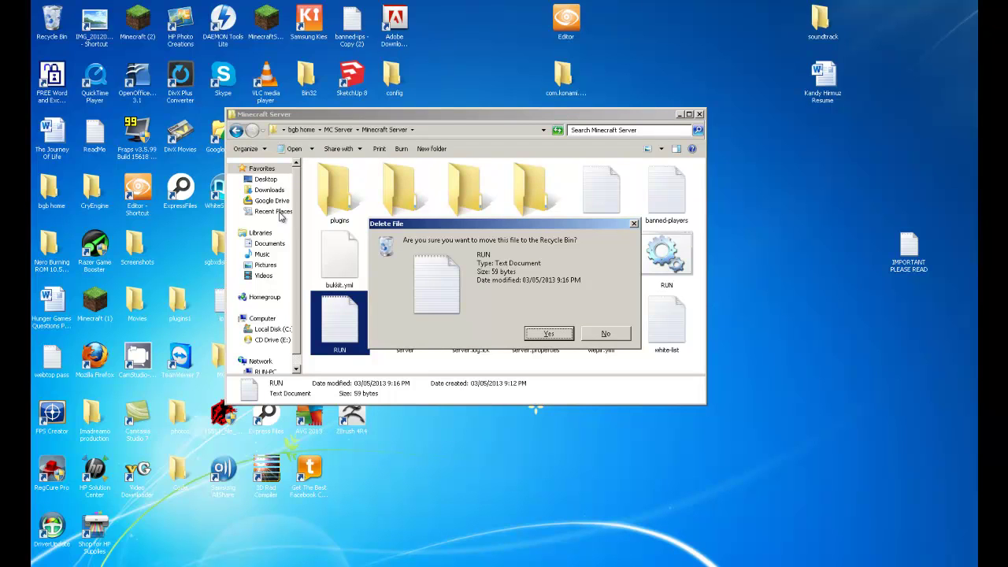
key("Return")
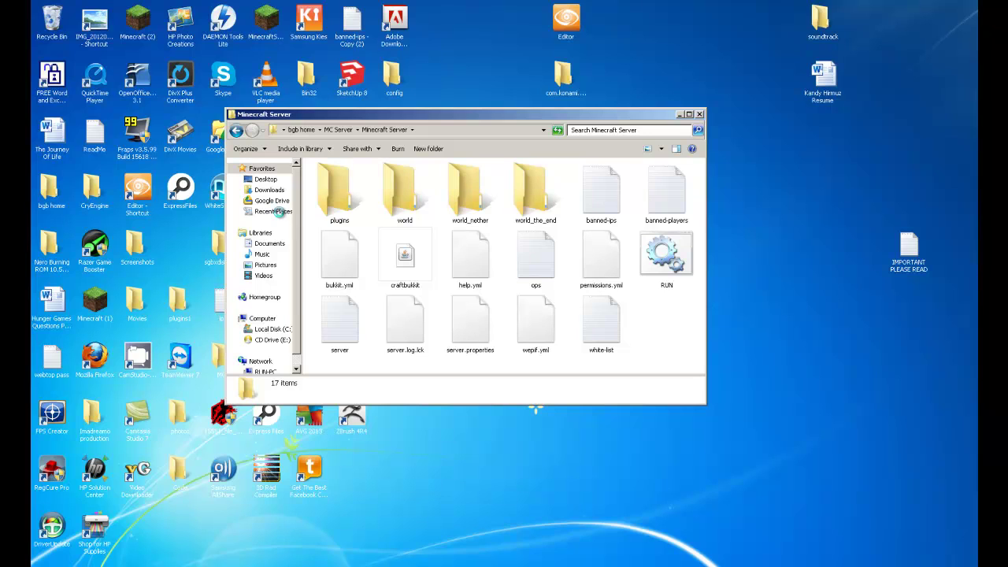
Open server.properties from the Minecraft Server folder in Notepad++.
right_click(470, 329)
key("Down")
key("Down")
key("Down")
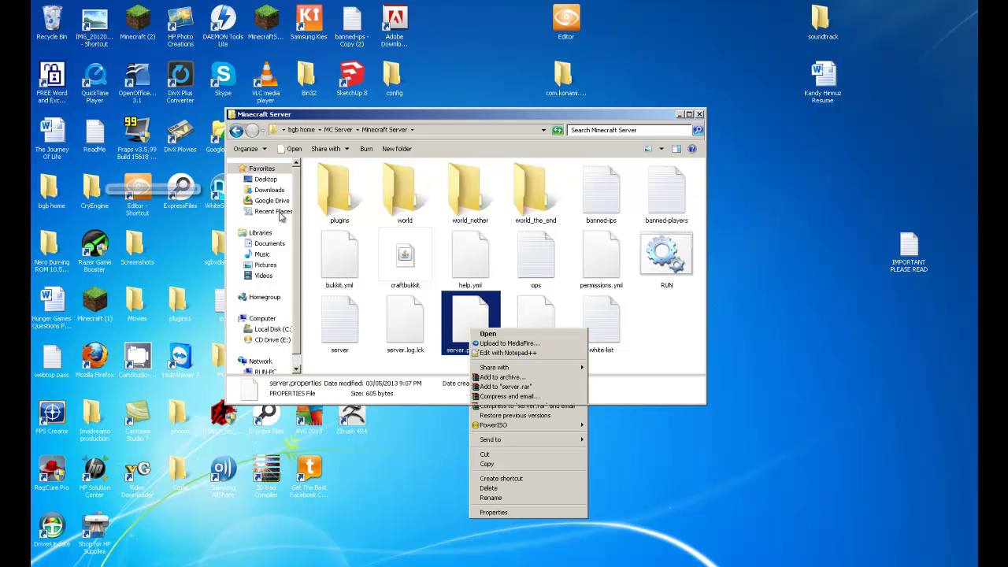
key("Return")
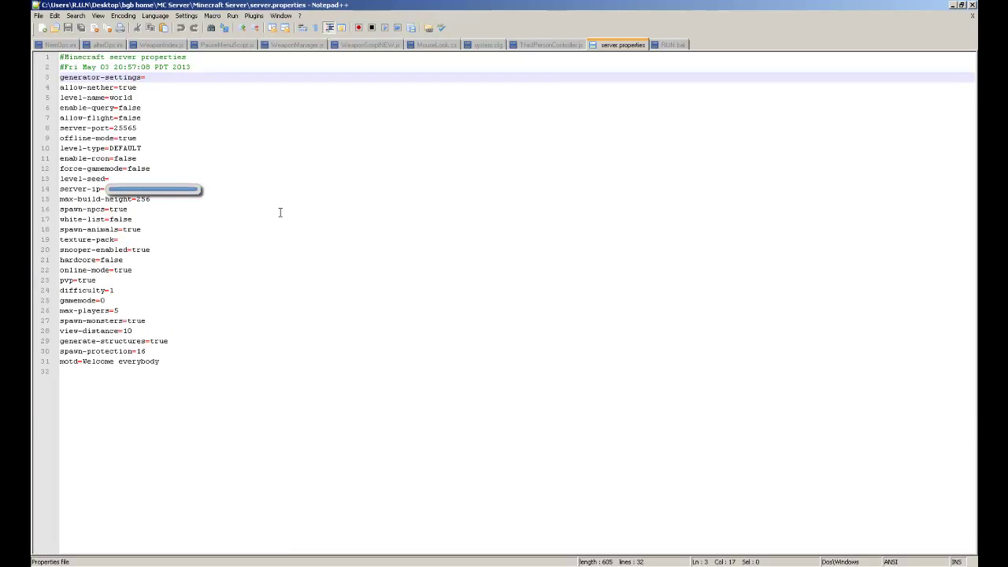
Check the white-list setting in server.properties by highlighting its value, and close Notepad++.
left_click(279, 216)
key("shift+Left")
key("shift+Left")
key("shift+Left")
key("shift+Left")
key("shift+Left")
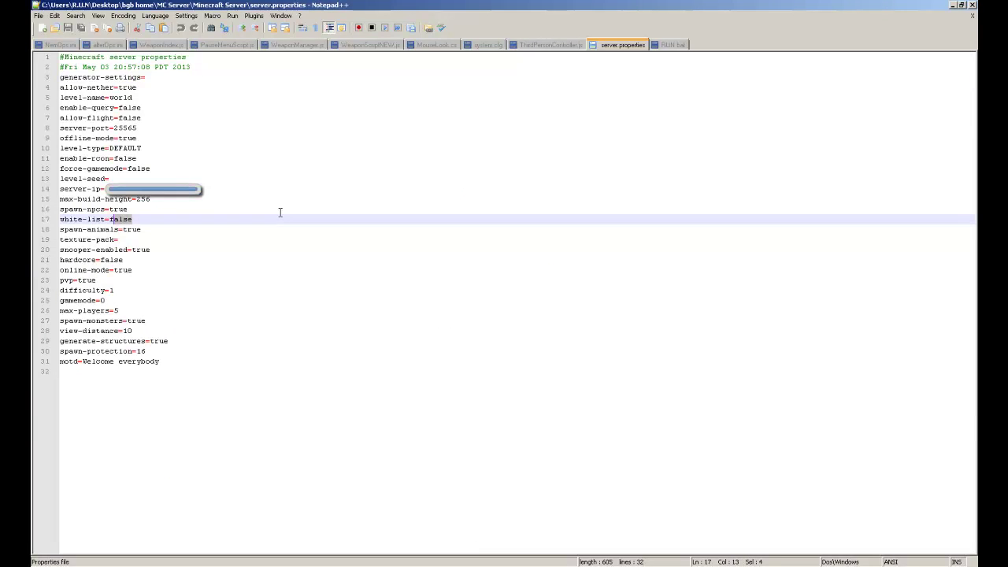
key("Right")
key("alt+F4")
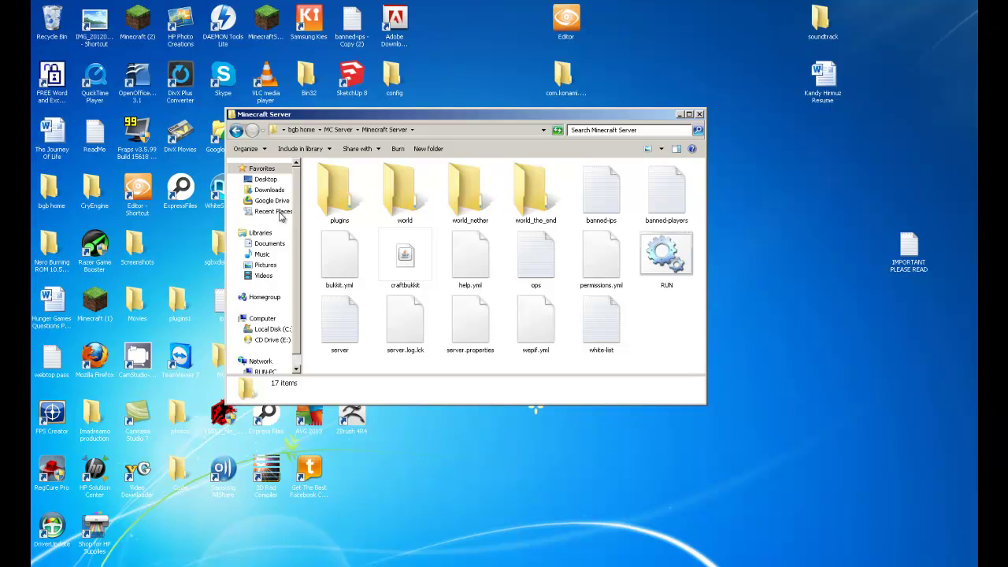
Open the plugins folder inside the Minecraft Server folder and look through the installed plugin files.
key("p")
key("Return")
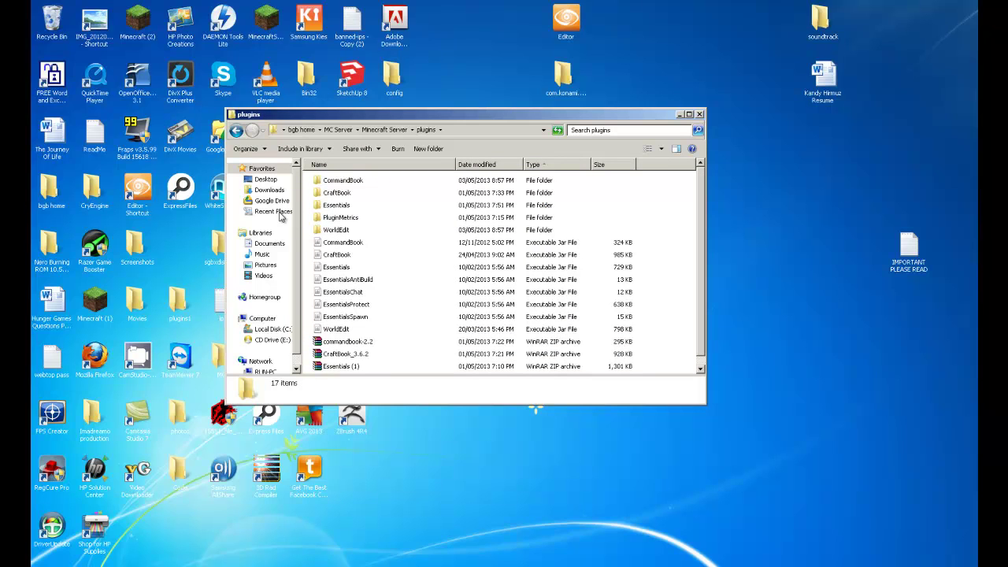
scroll(281, 216, "down", 1)
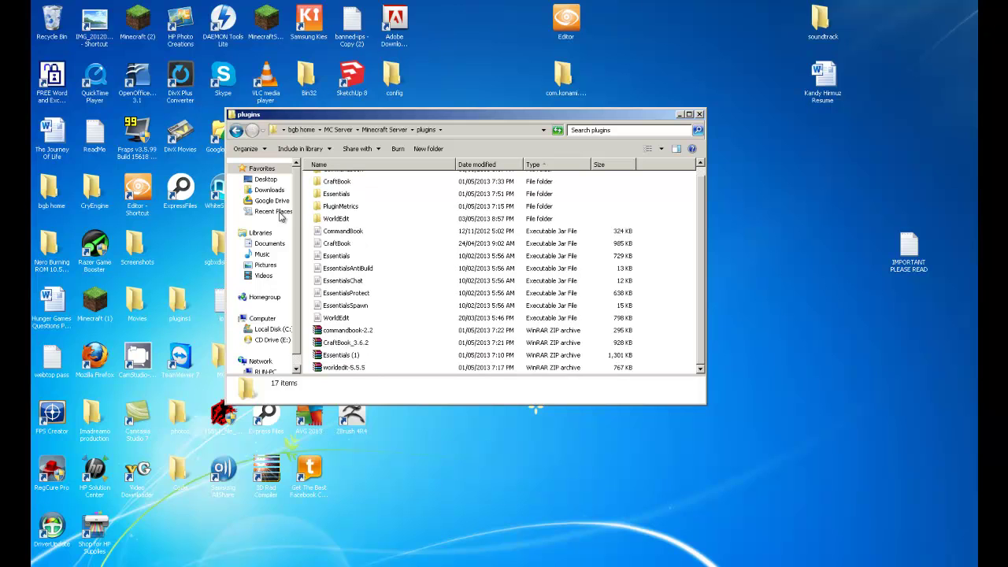
Switch to the RockMelt browser, go back from the wiki's server setup page to bukkit.org, and open the BukkitDev site.
key("alt+Tab")
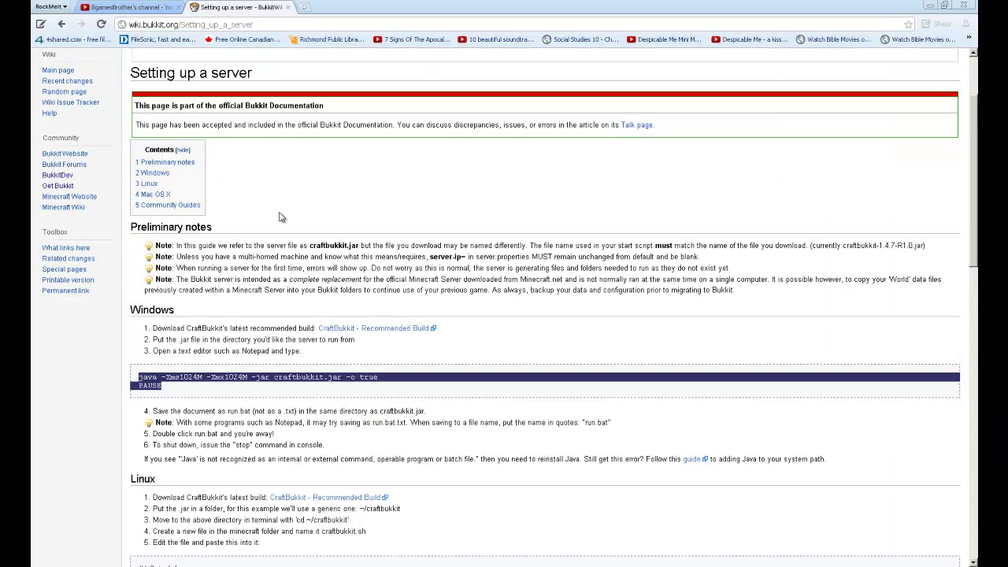
scroll(280, 216, "up", 3)
key("alt+Left")
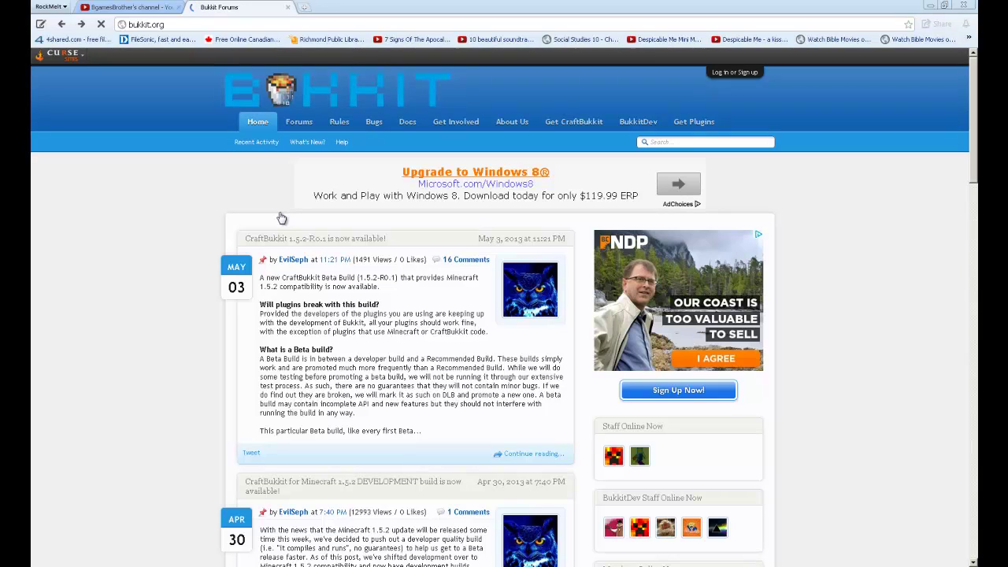
left_click(282, 218)
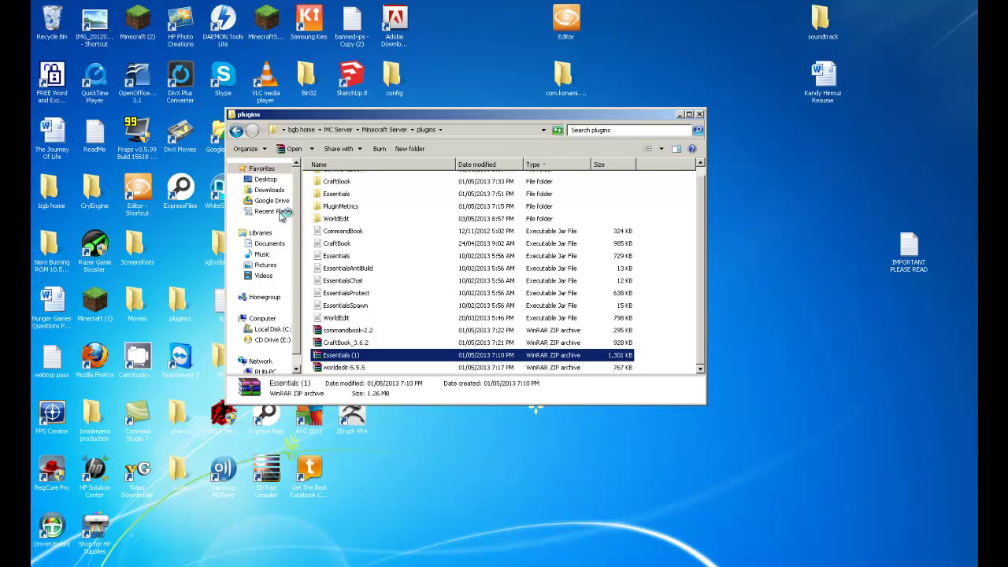
Open the Essentials (1) archive from the plugins folder in WinRAR, dismiss the licence reminder, view its jar files, and close it.
key("Tab")
key("Tab")
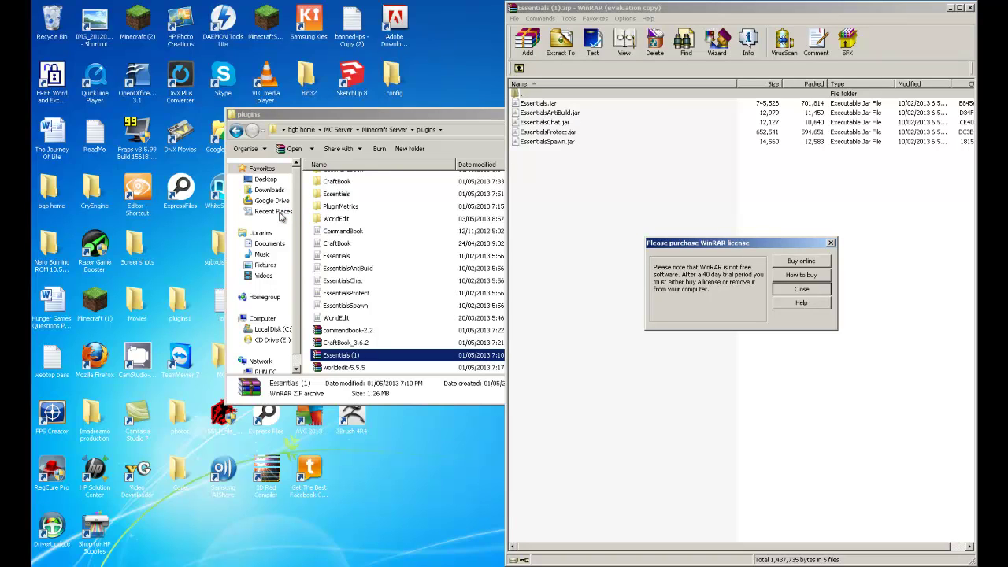
key("Return")
key("ctrl+a")
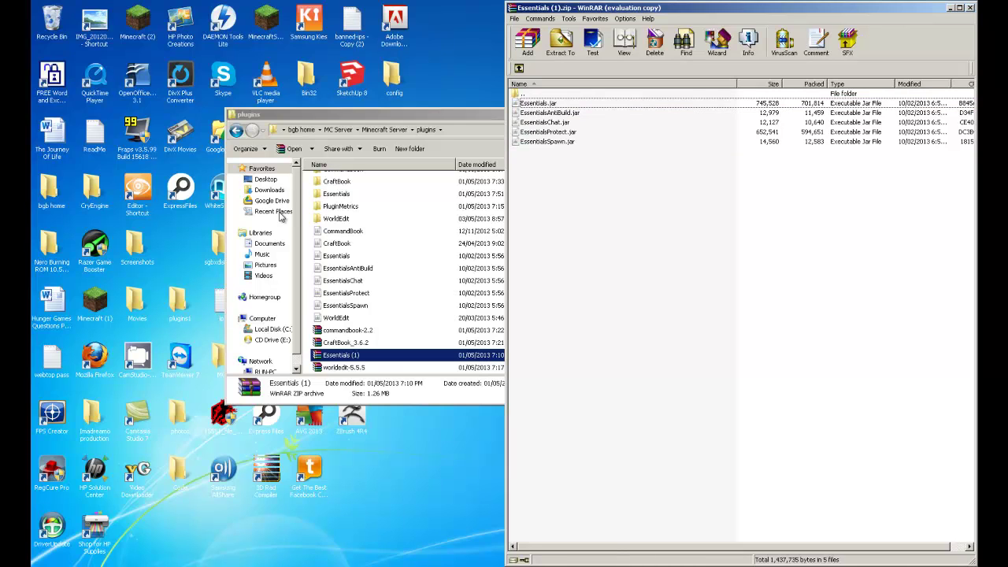
key("alt+F4")
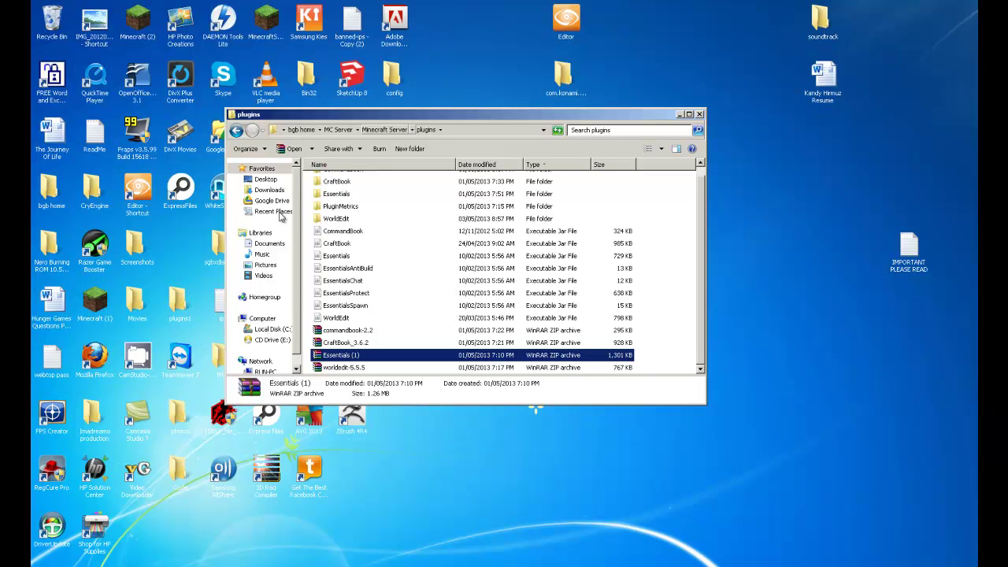
Return to the Minecraft Server folder and launch the RUN batch file.
key("BackSpace")
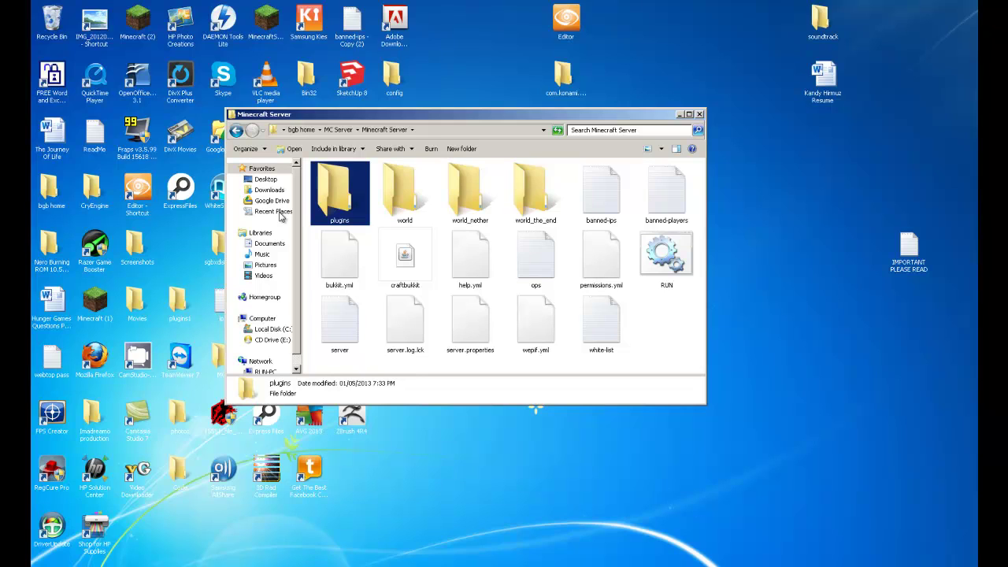
key("r")
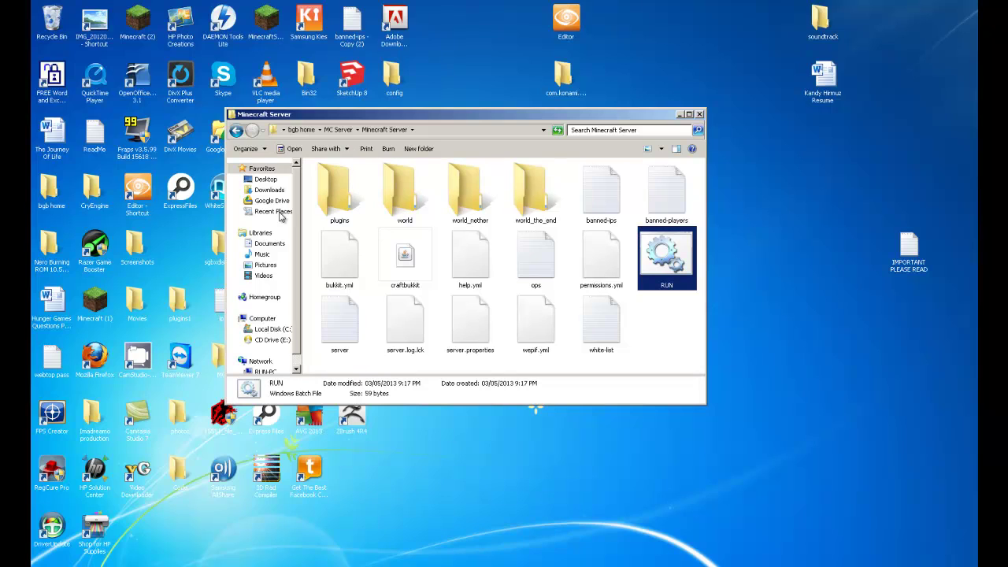
key("Return")
Switch to the RockMelt browser and open Google in a new tab.
key("super+d")
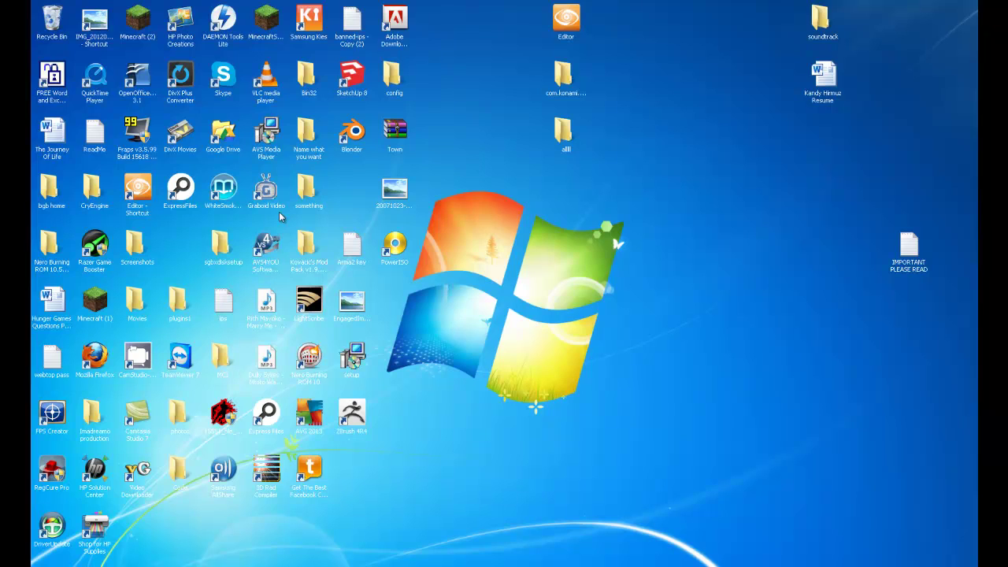
key("alt+Tab")
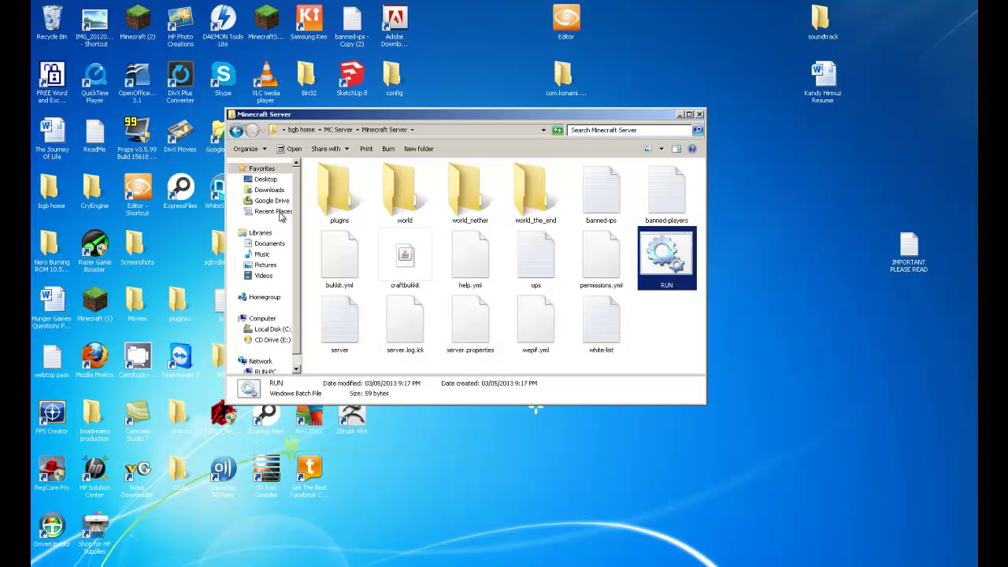
key("alt+Tab")
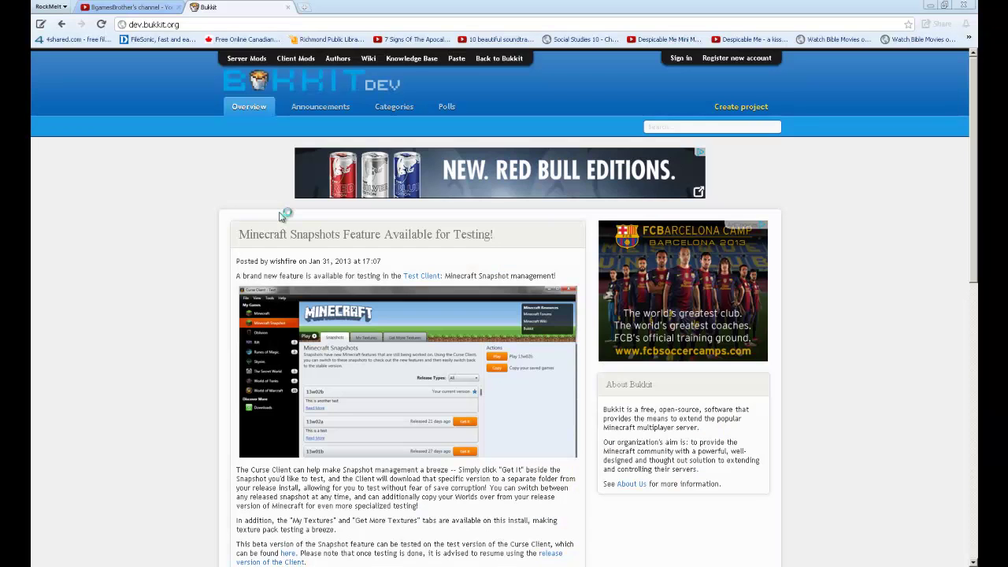
key("ctrl+t")
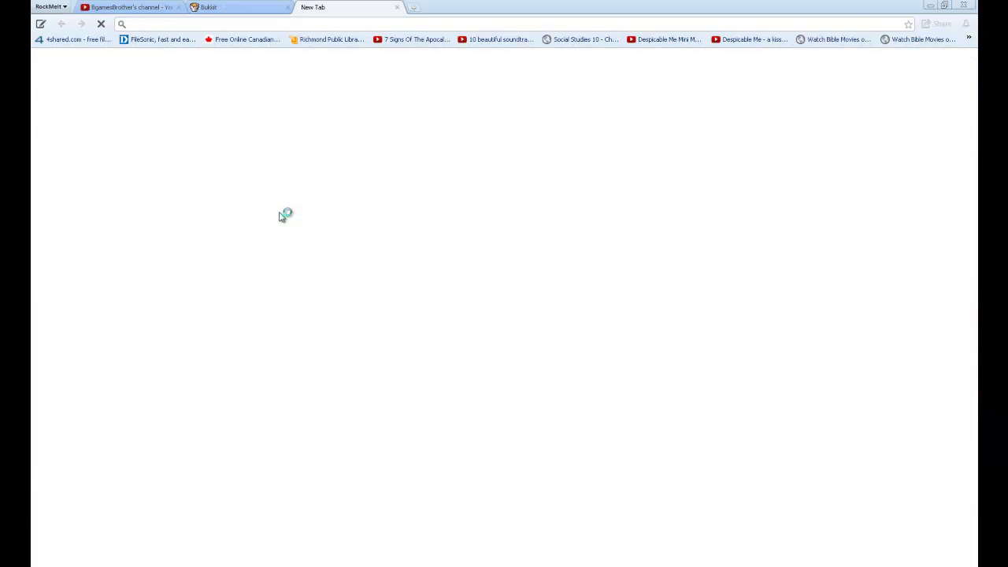
type("go")
key("Return")
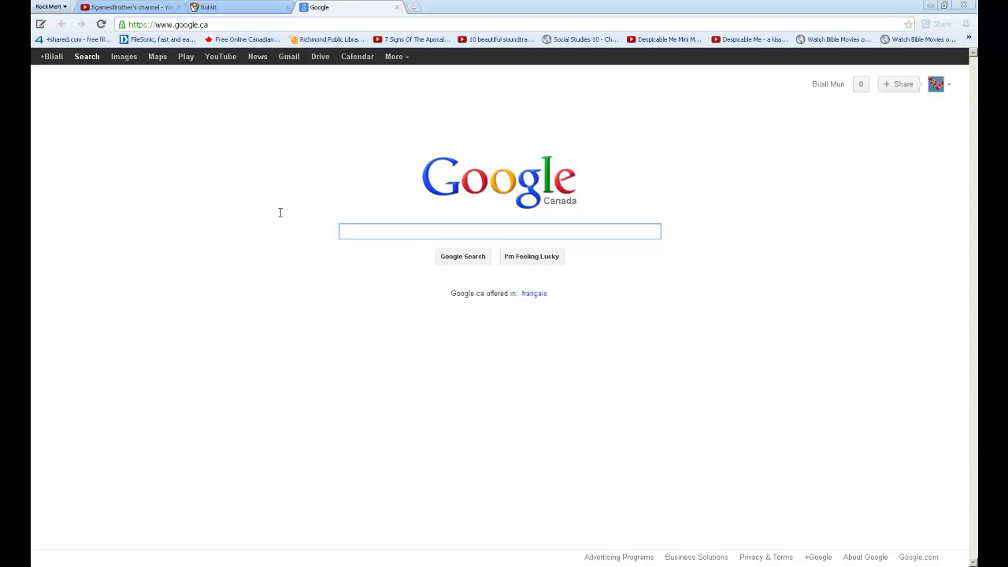
Search Google for "what is my ip" and highlight the public IP address at the head of the results.
type("what is")
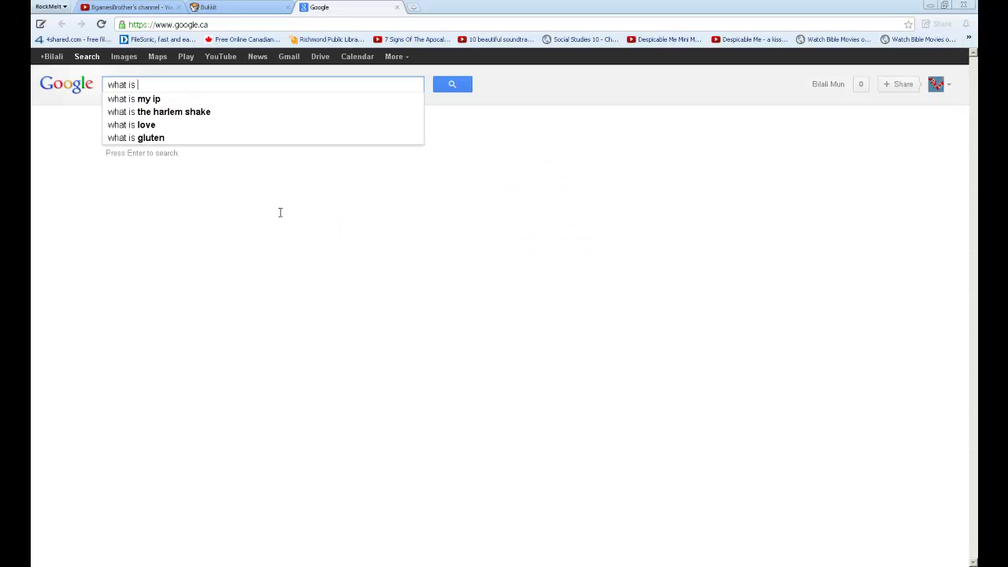
key("Down")
key("Return")
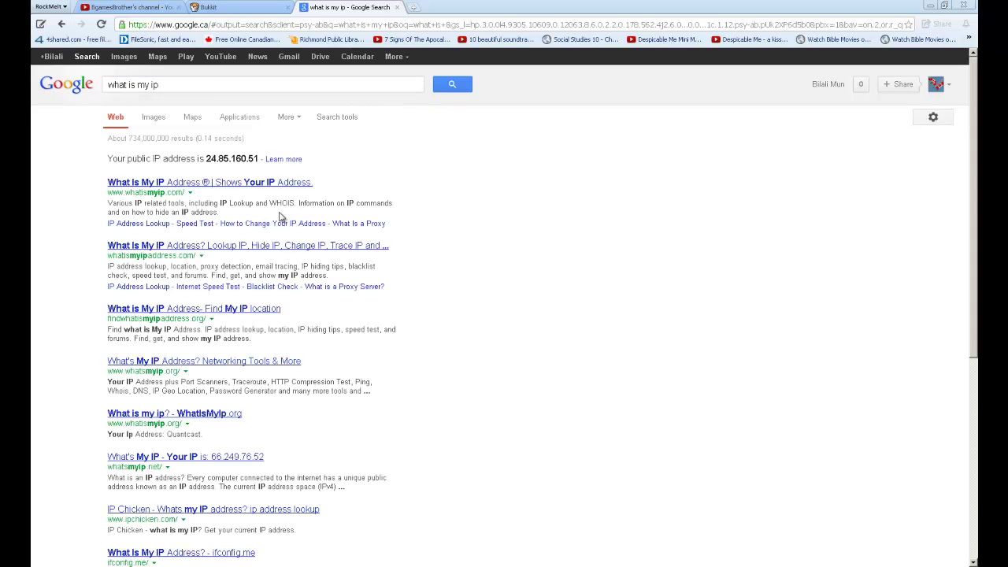
left_click_drag(206, 158, 258, 159)
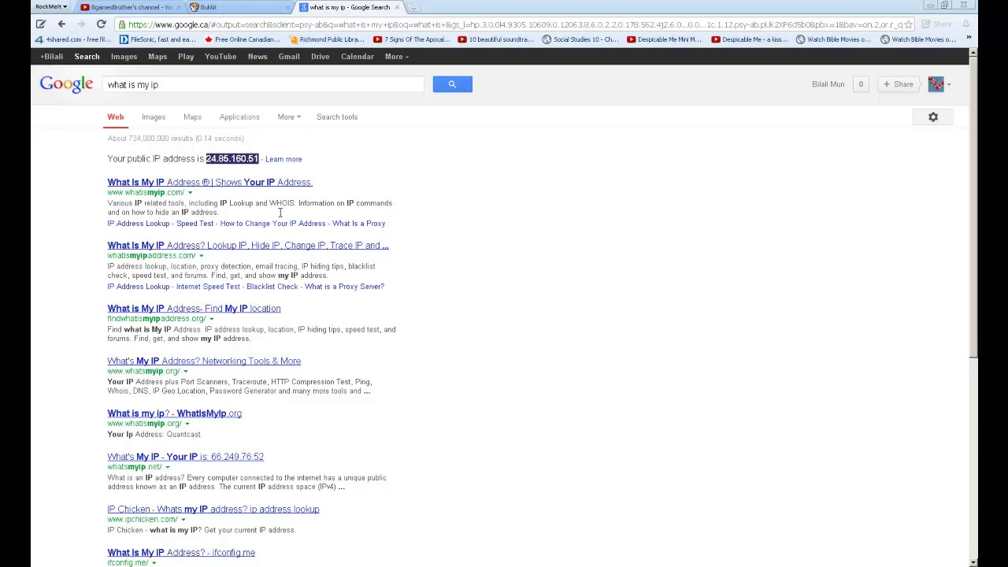